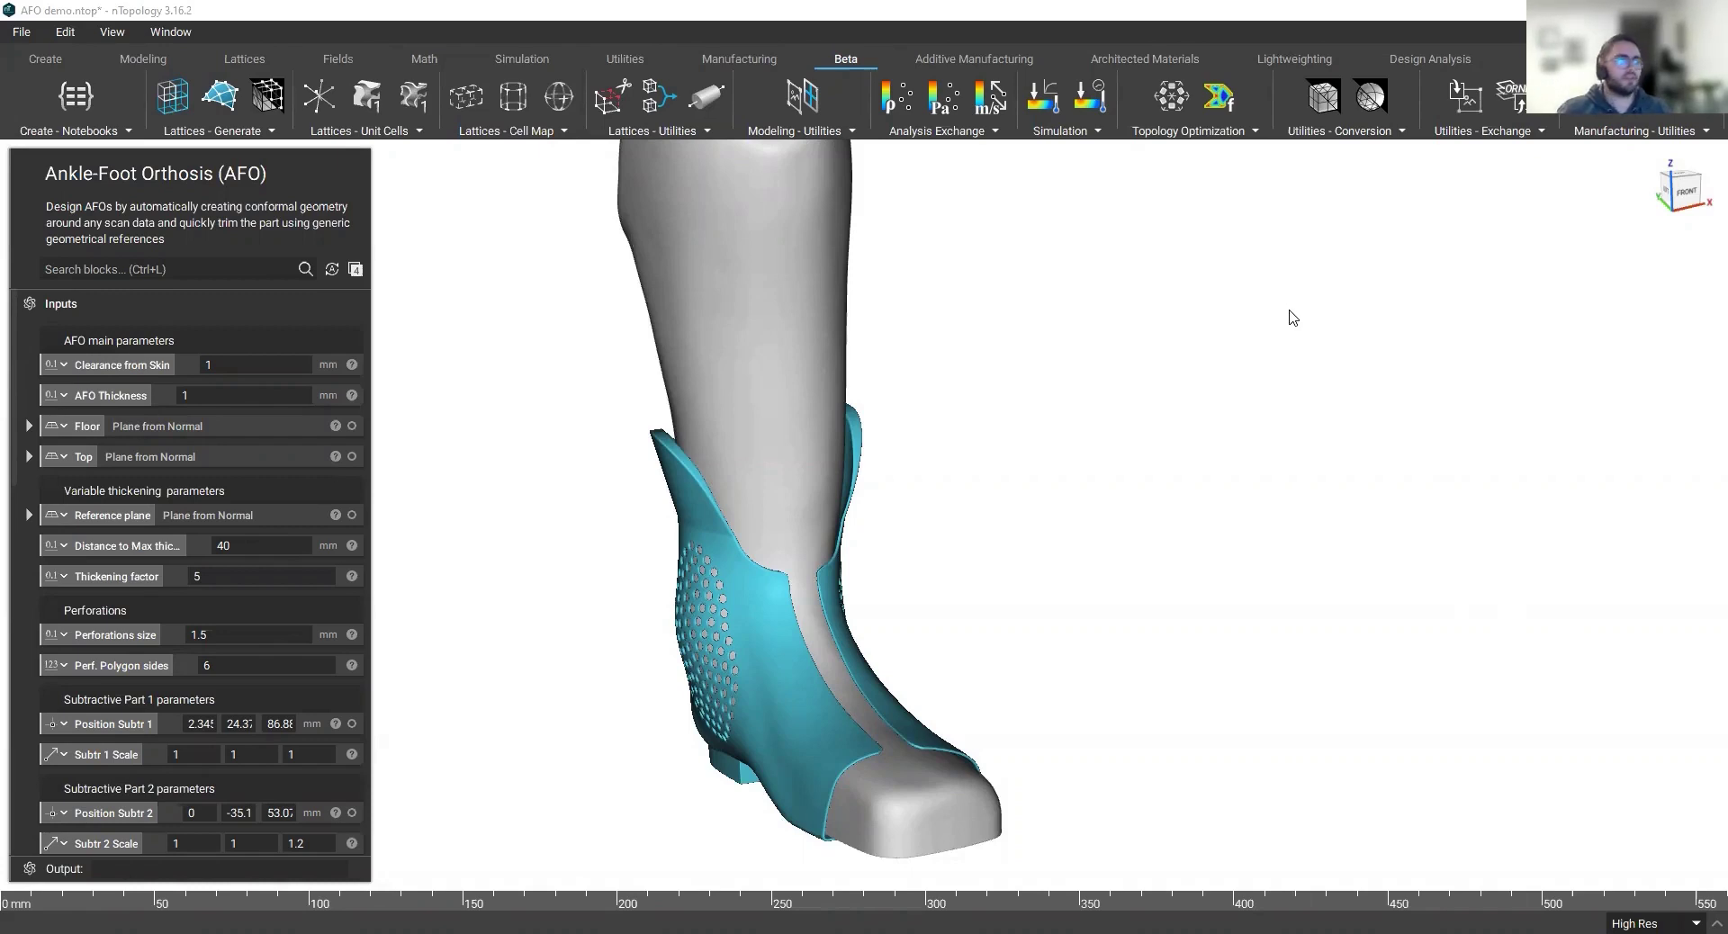
Step: Show the raw Foot 1 scan in place of the orthosis
scroll(1278, 316, down, 2)
mouse_move(1245, 375)
right_down()
mouse_move(1257, 416)
mouse_move(1253, 401)
right_up()
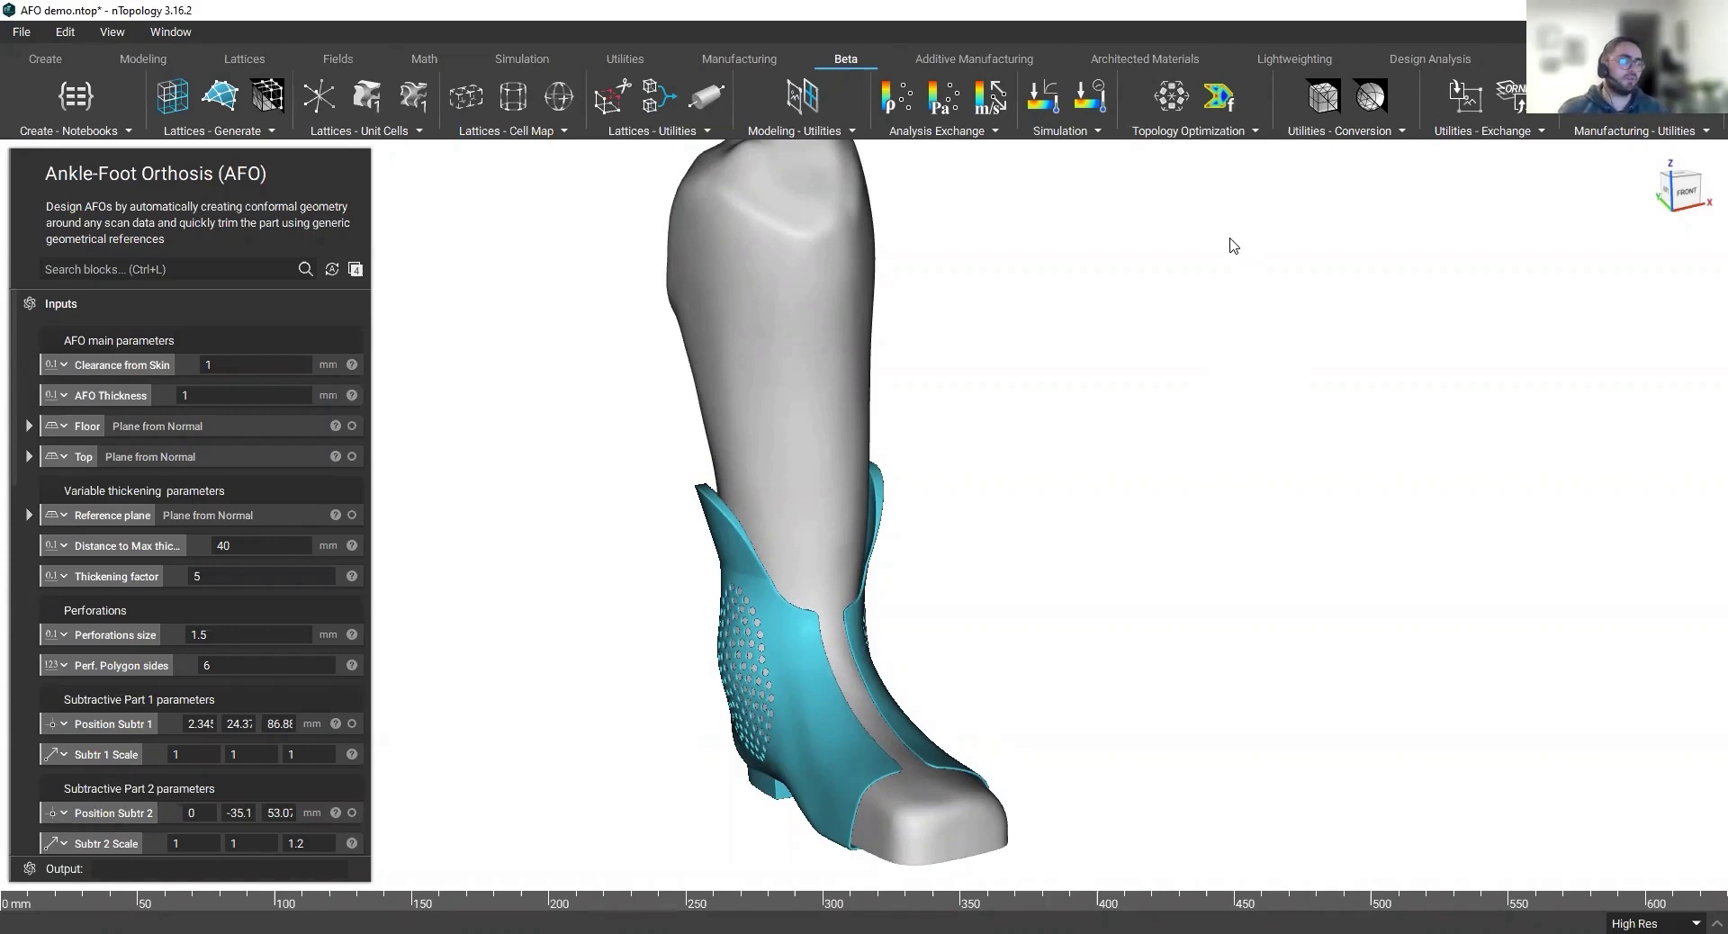
middle_drag(1156, 472, 1168, 424)
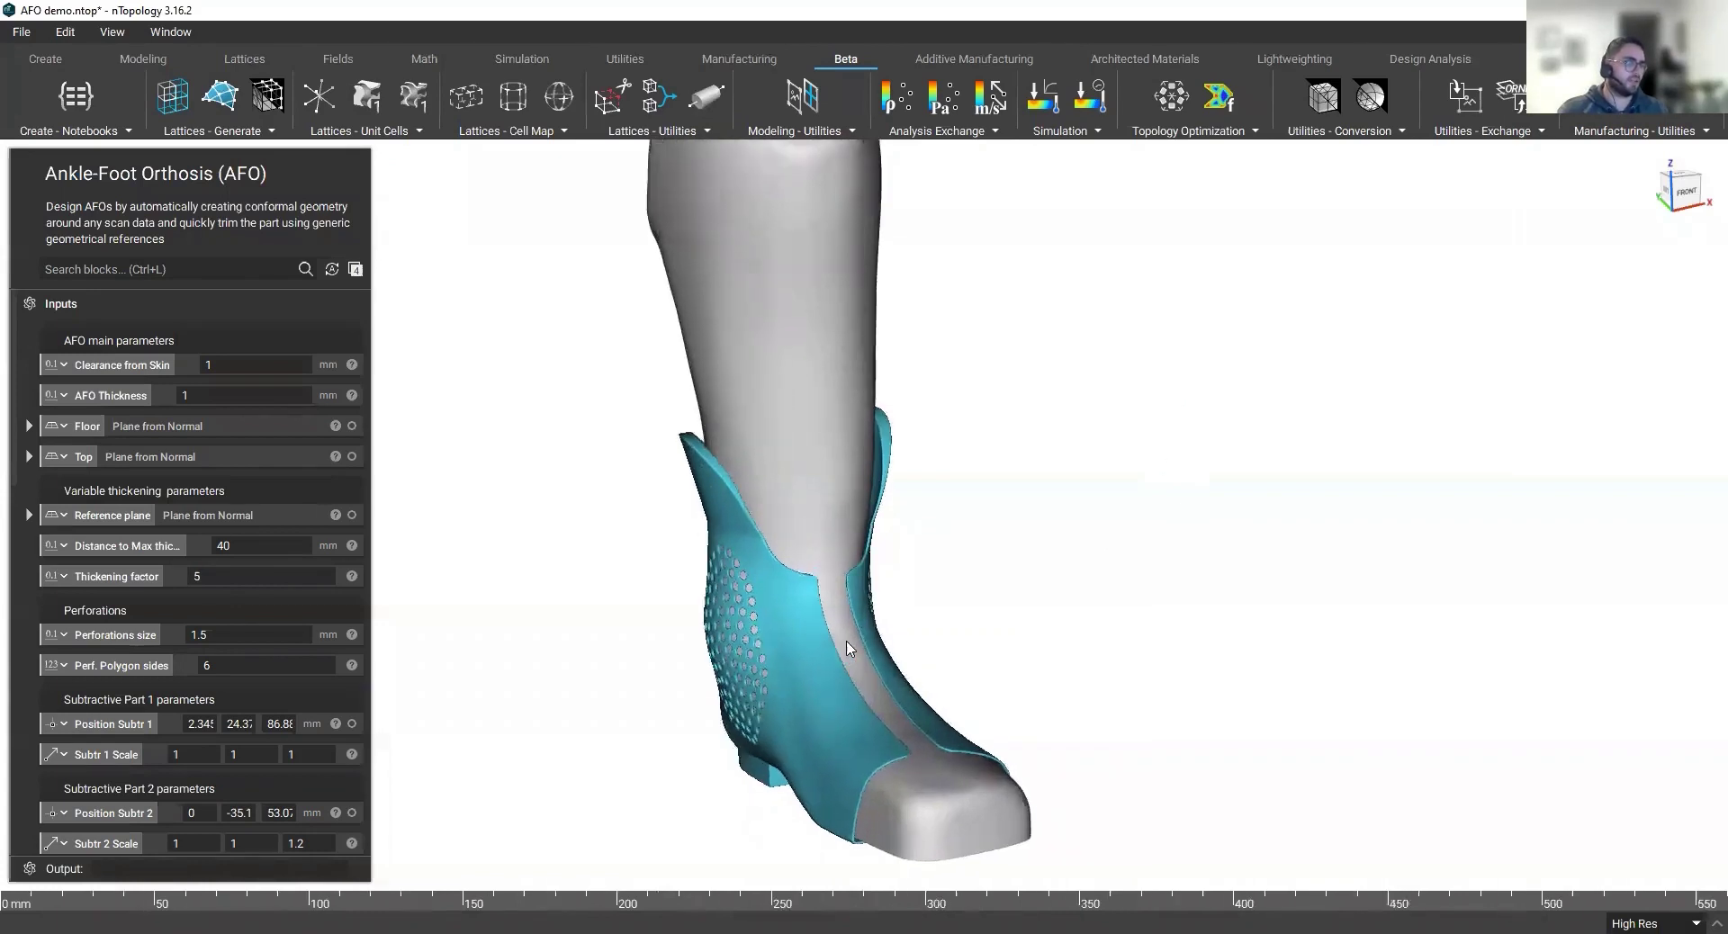
scroll(961, 483, up, 2)
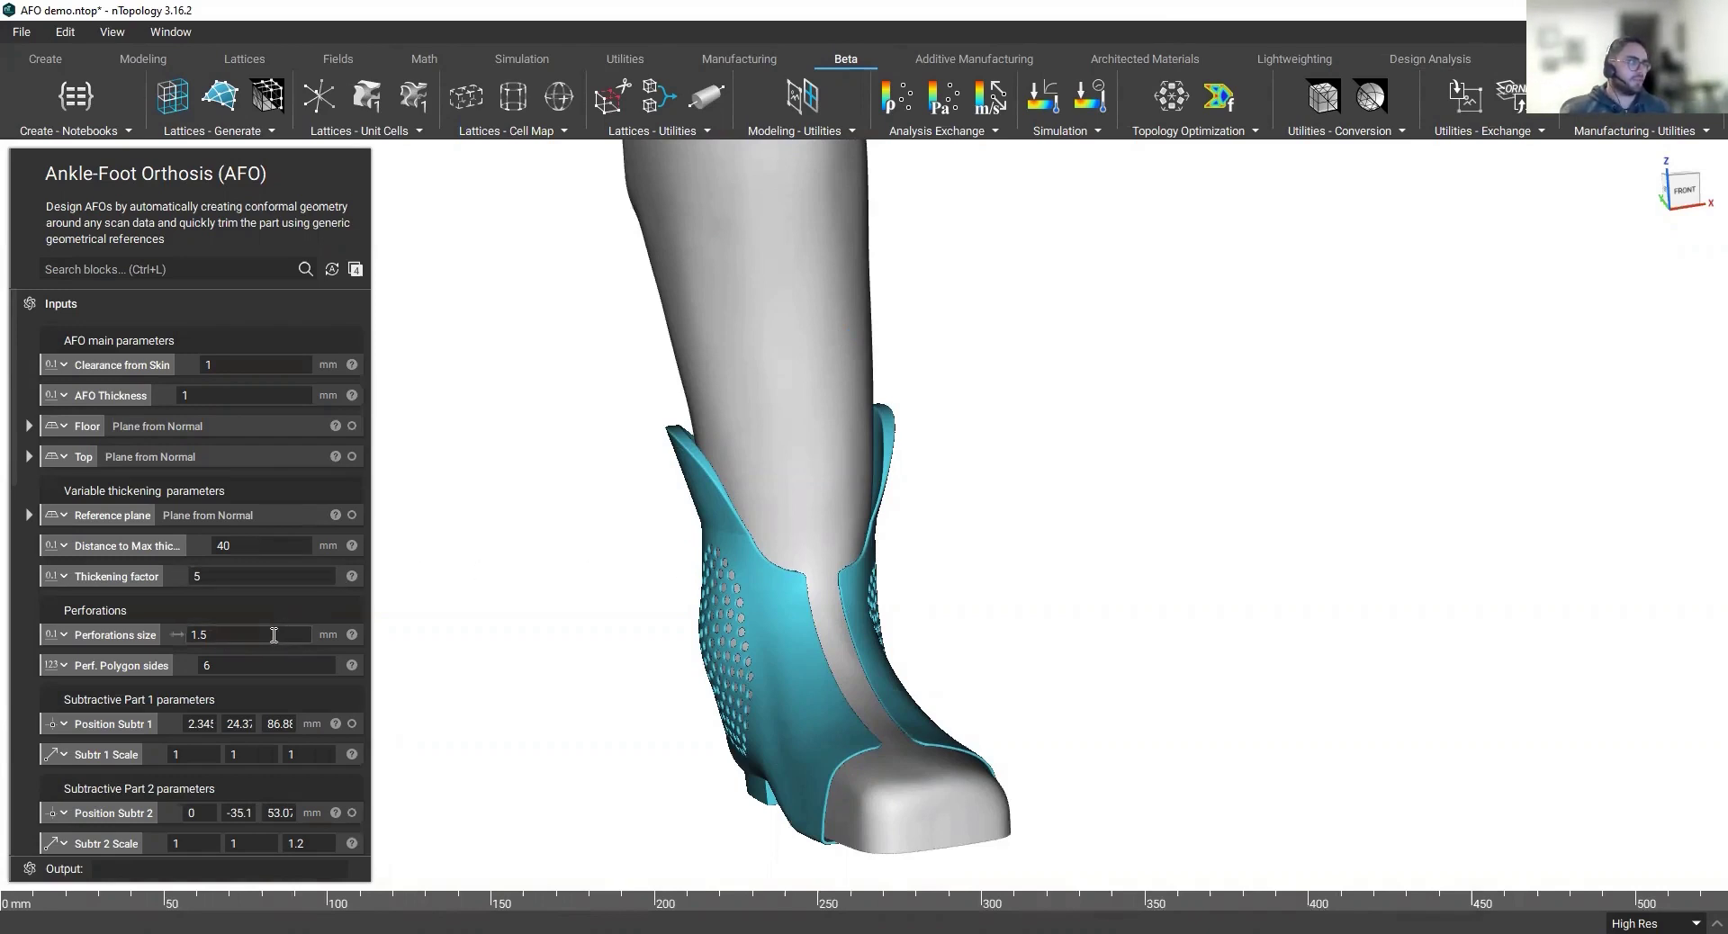
scroll(279, 630, down, 10)
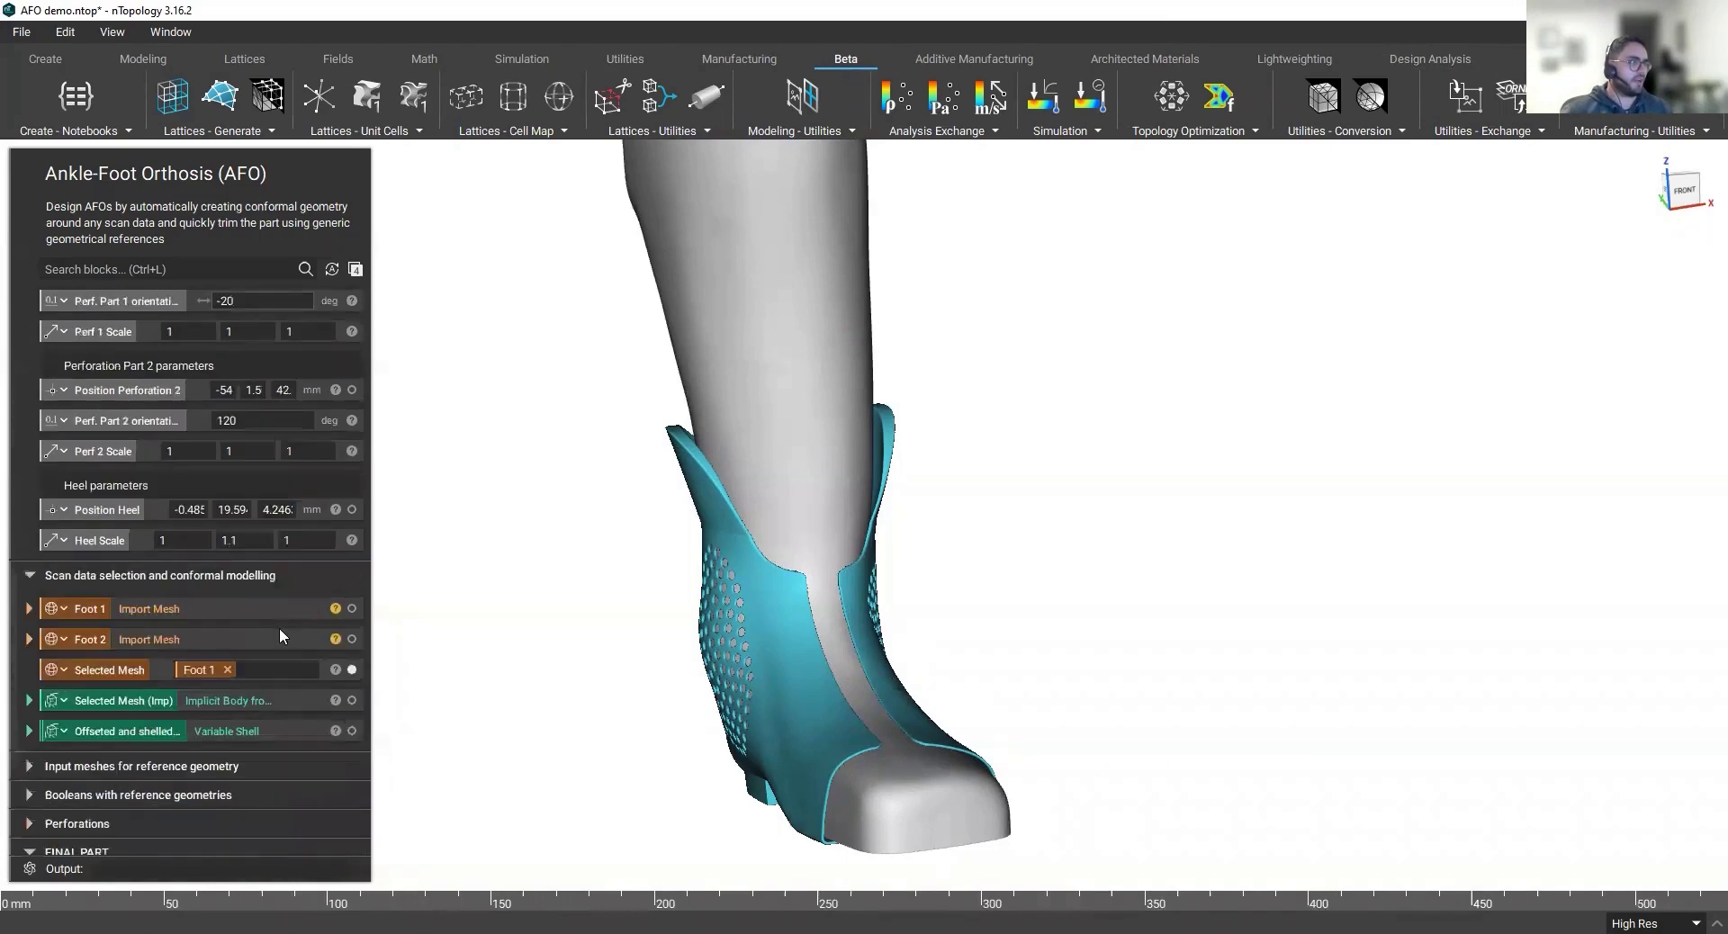
click(279, 585)
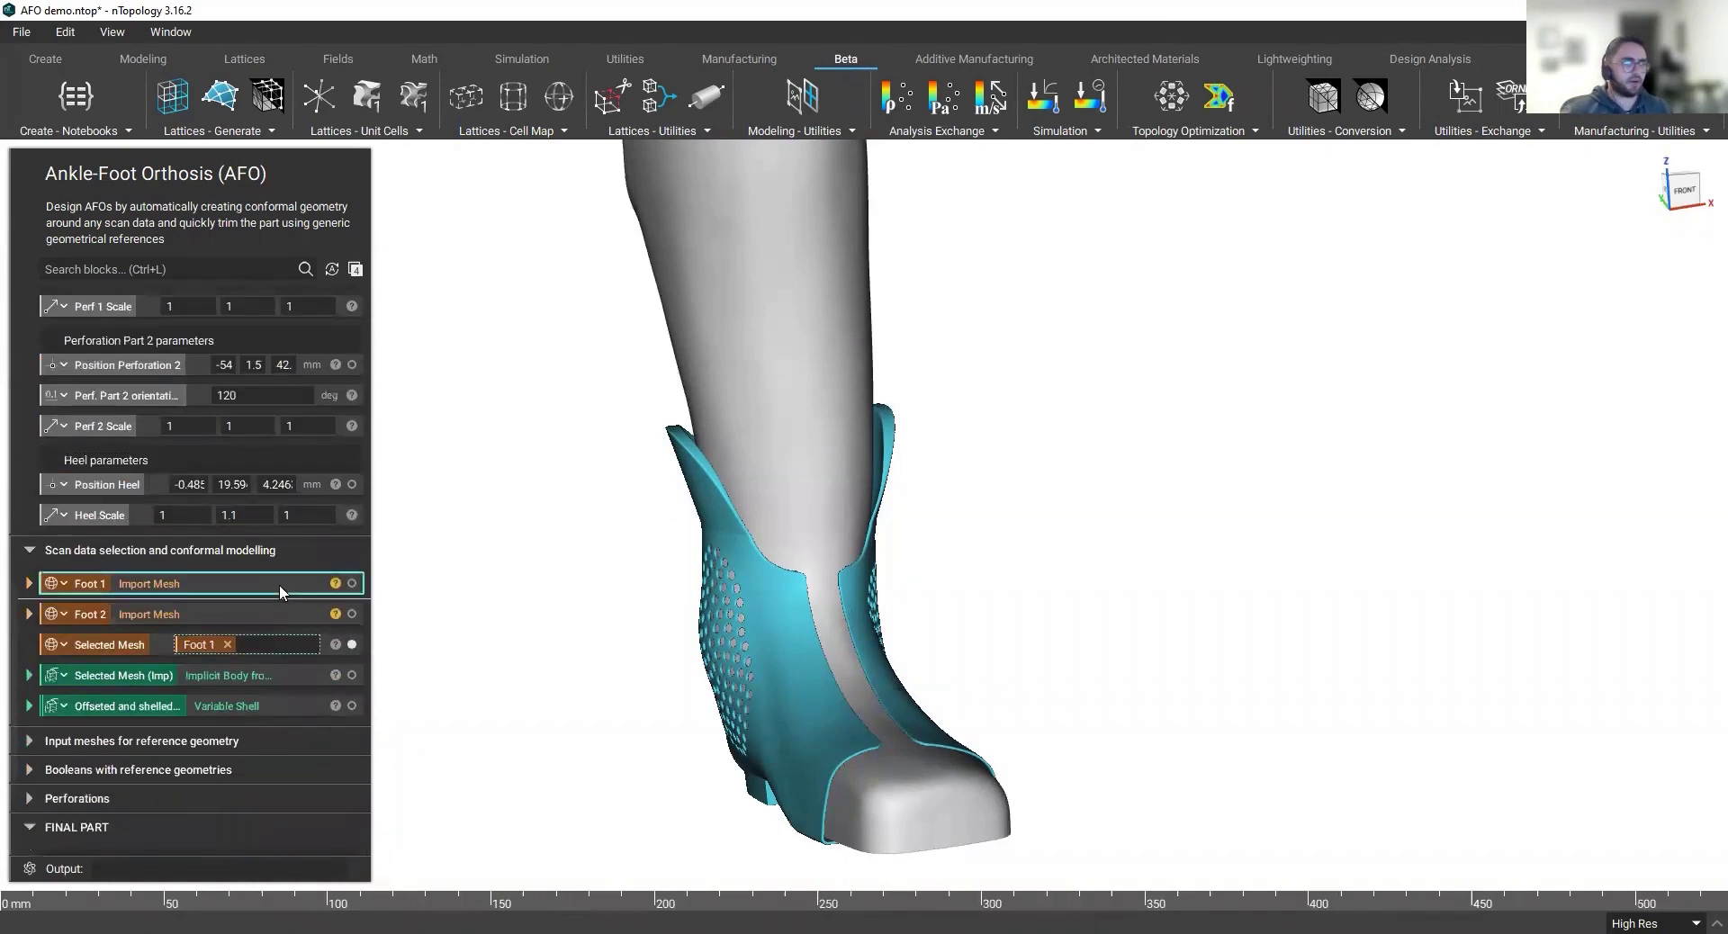
click(352, 584)
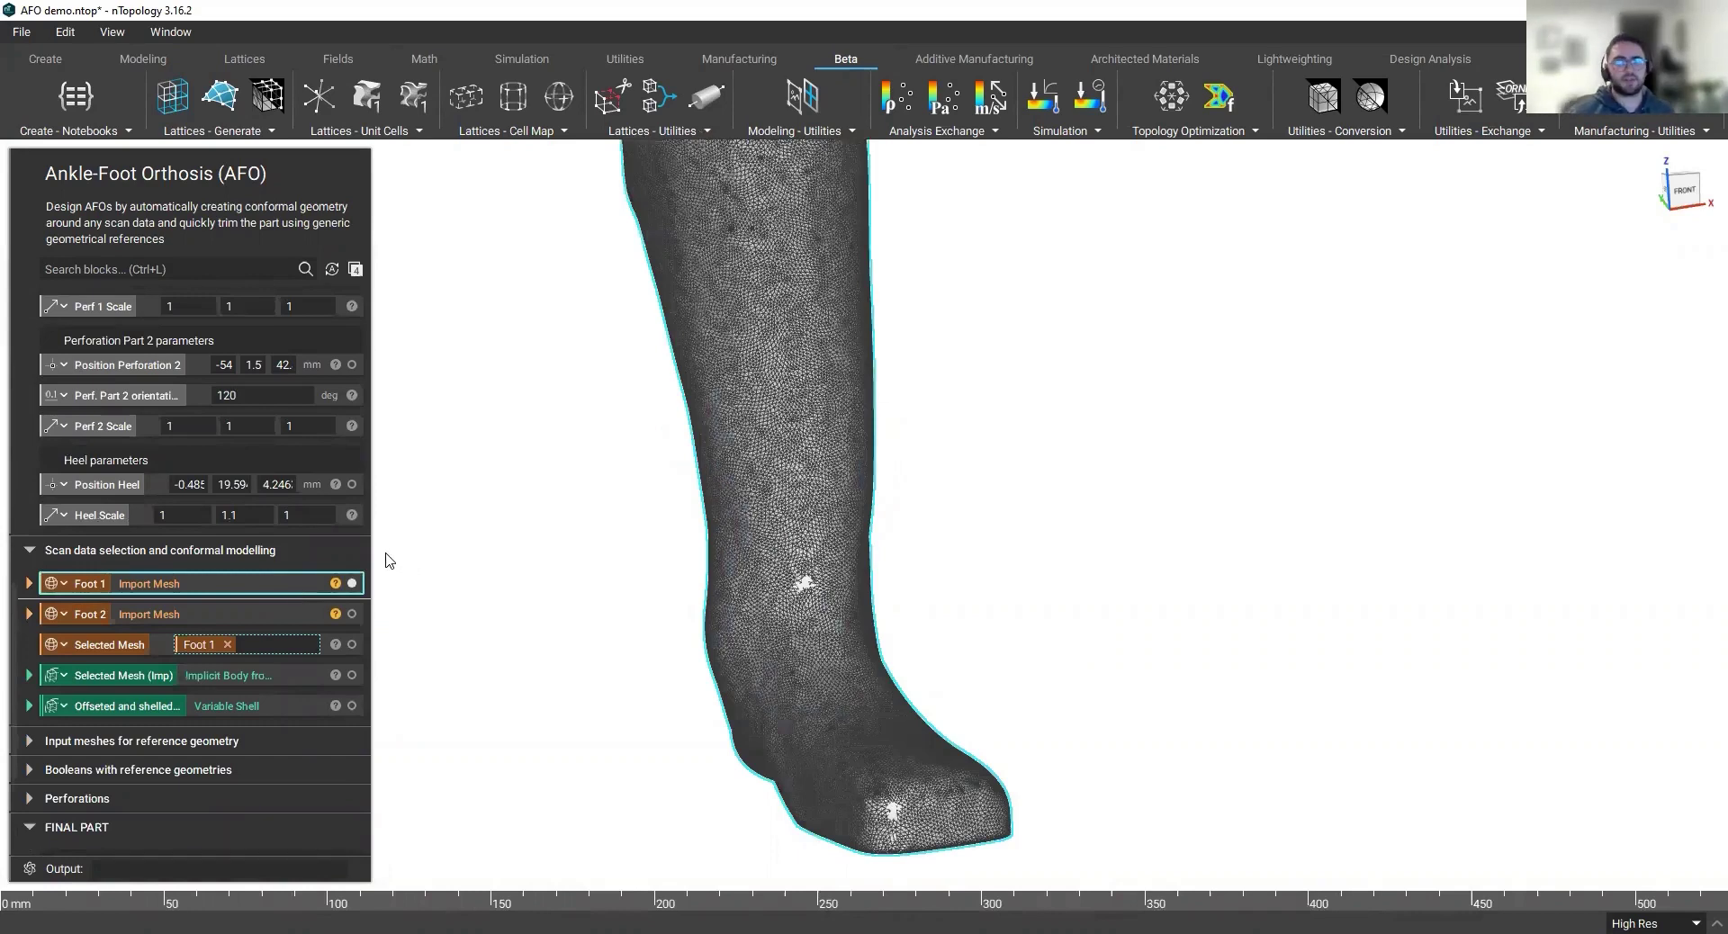
Step: Display the Selected Mesh (Imp) body and open its distance field in the Field Viewer
click(205, 677)
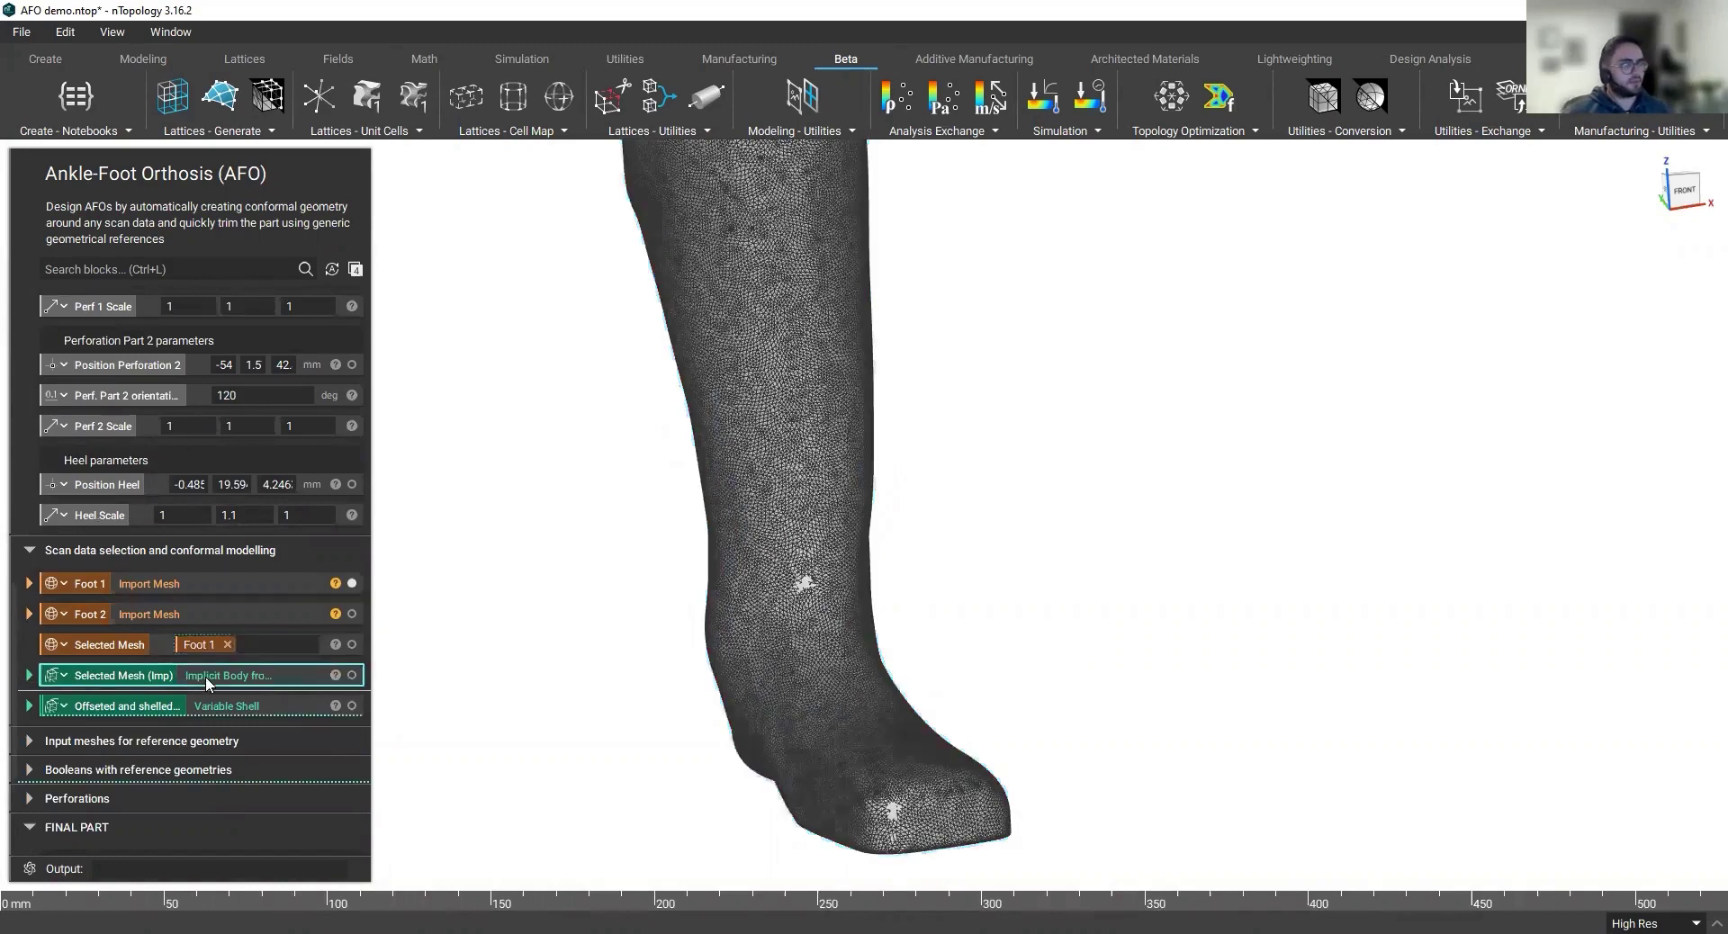
key(v)
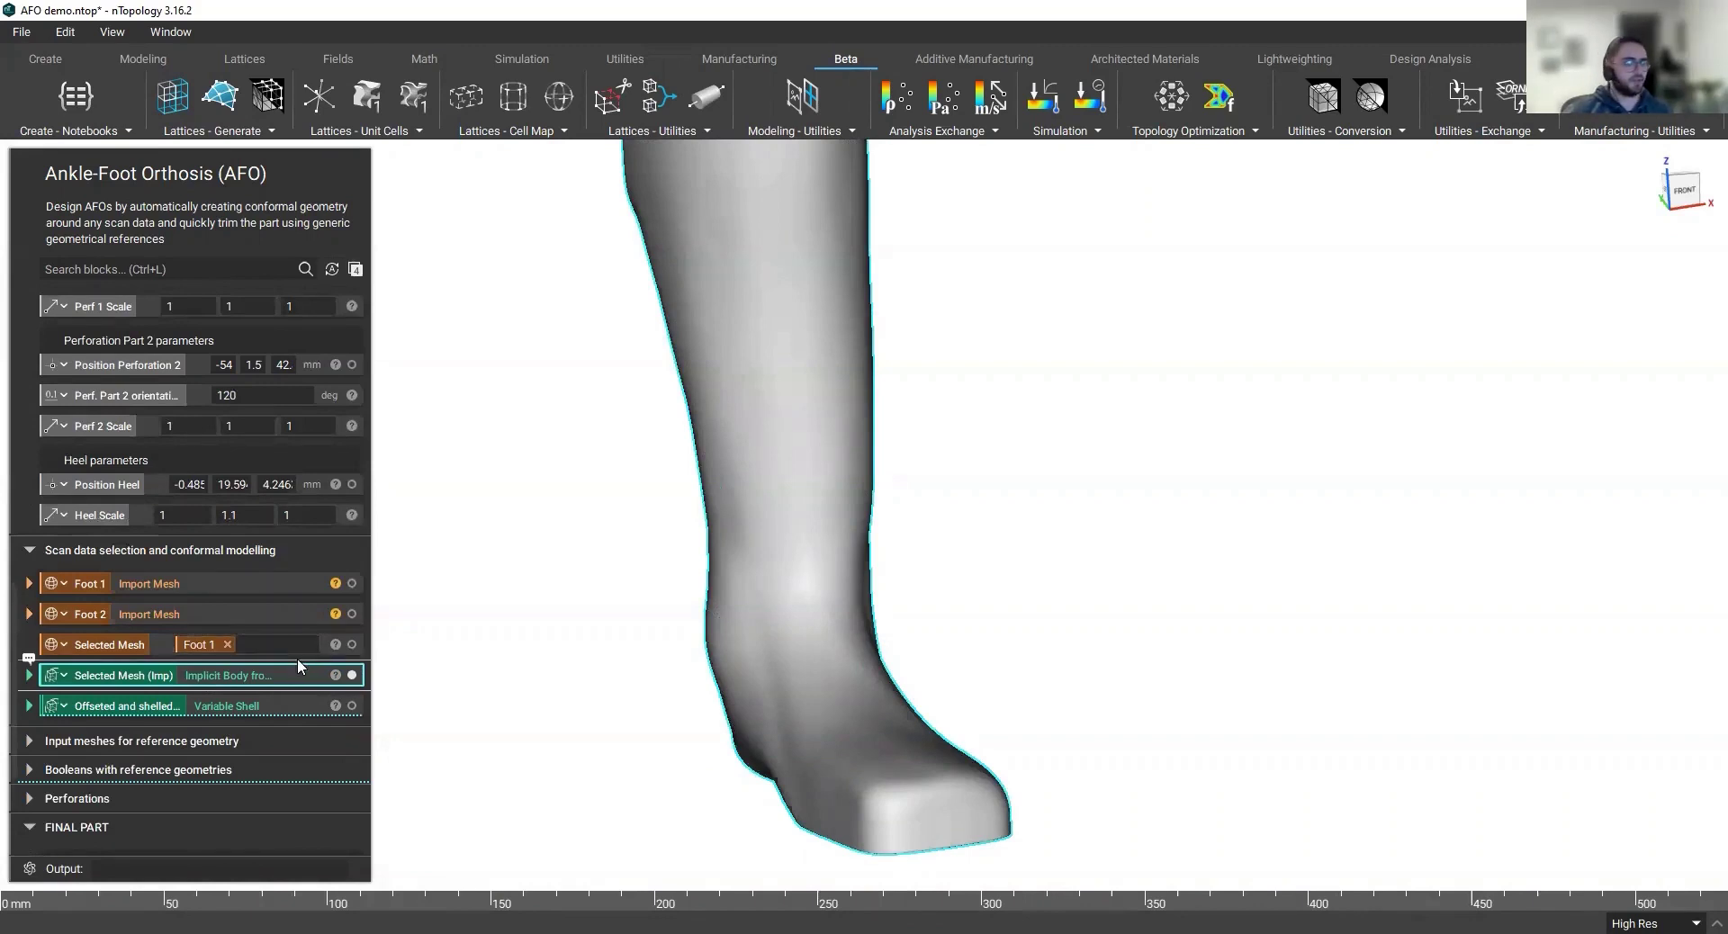
click(335, 675)
Step: Hide the foot body and tilt the field slice upright through the foot
click(352, 675)
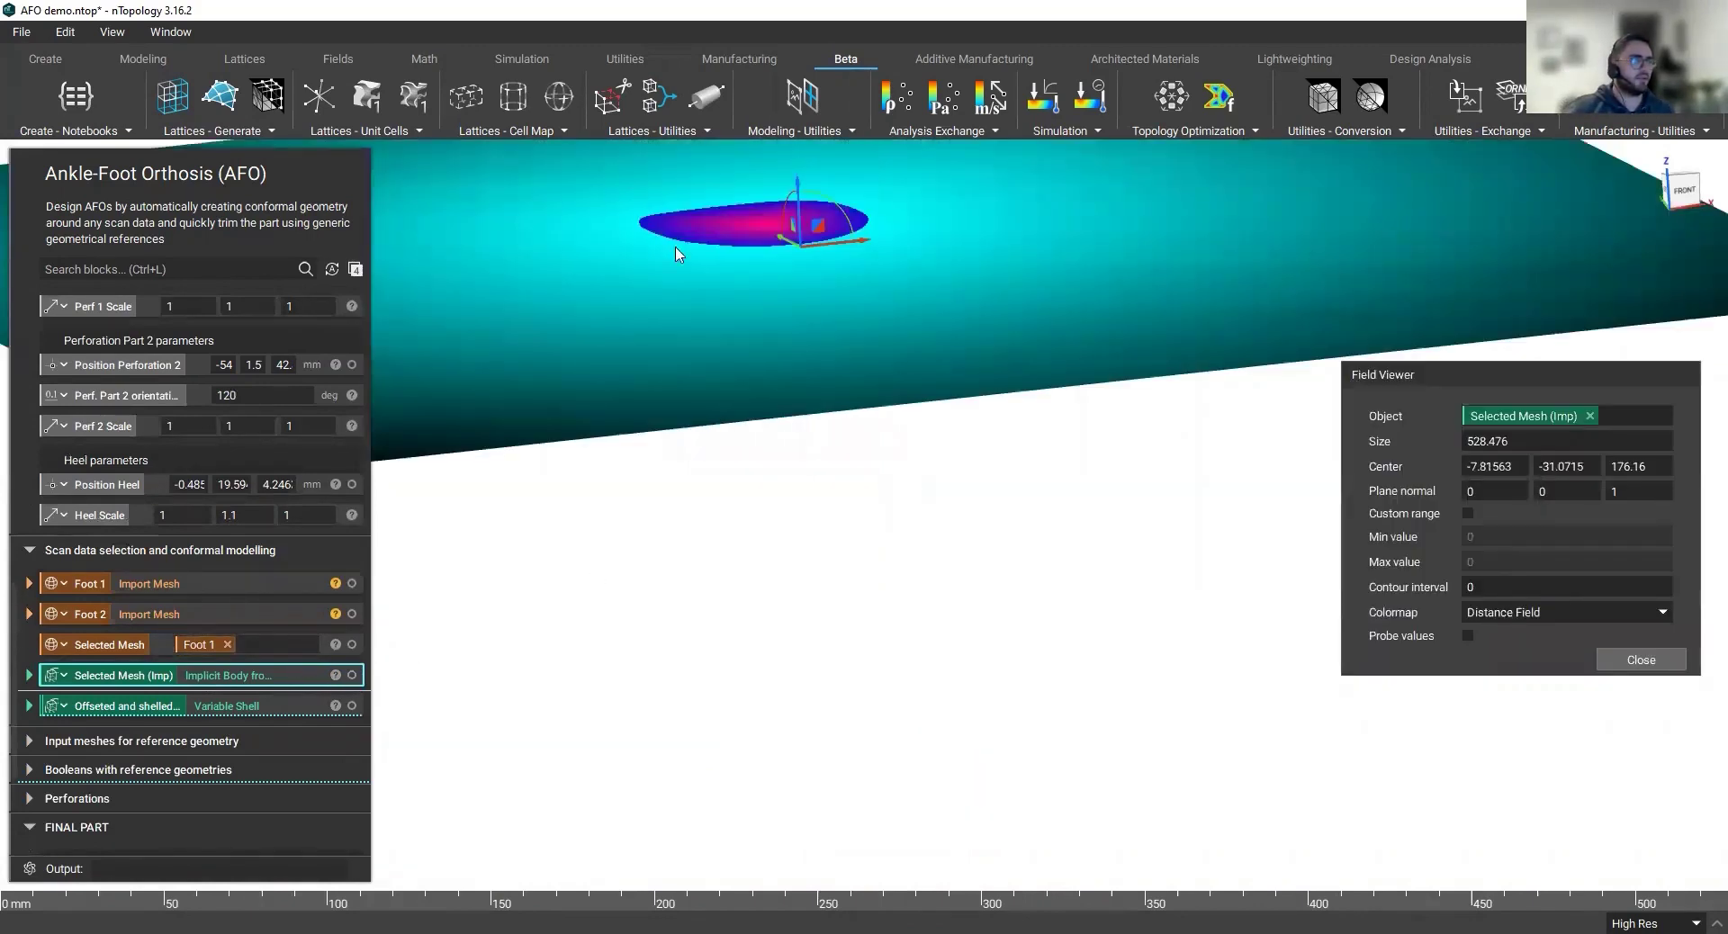
right_drag(828, 310, 880, 181)
drag(894, 193, 877, 307)
Step: Set the contour interval to 5 and show the Selected Mesh (Imp) body again
click(1584, 586)
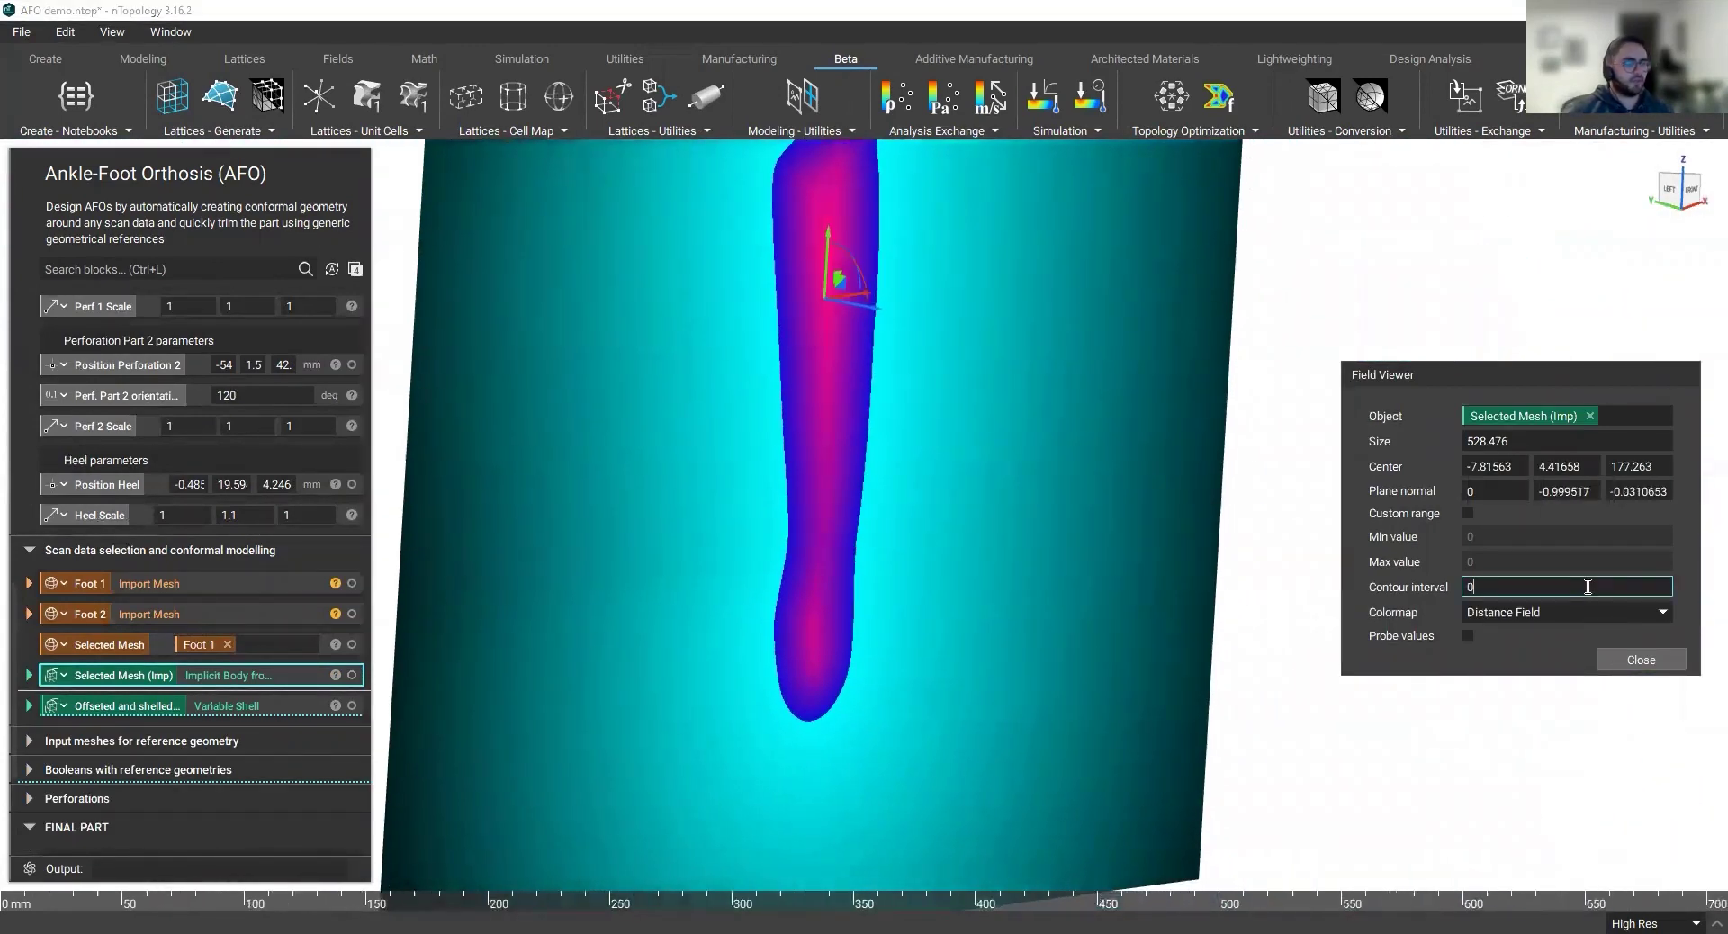
text(5)
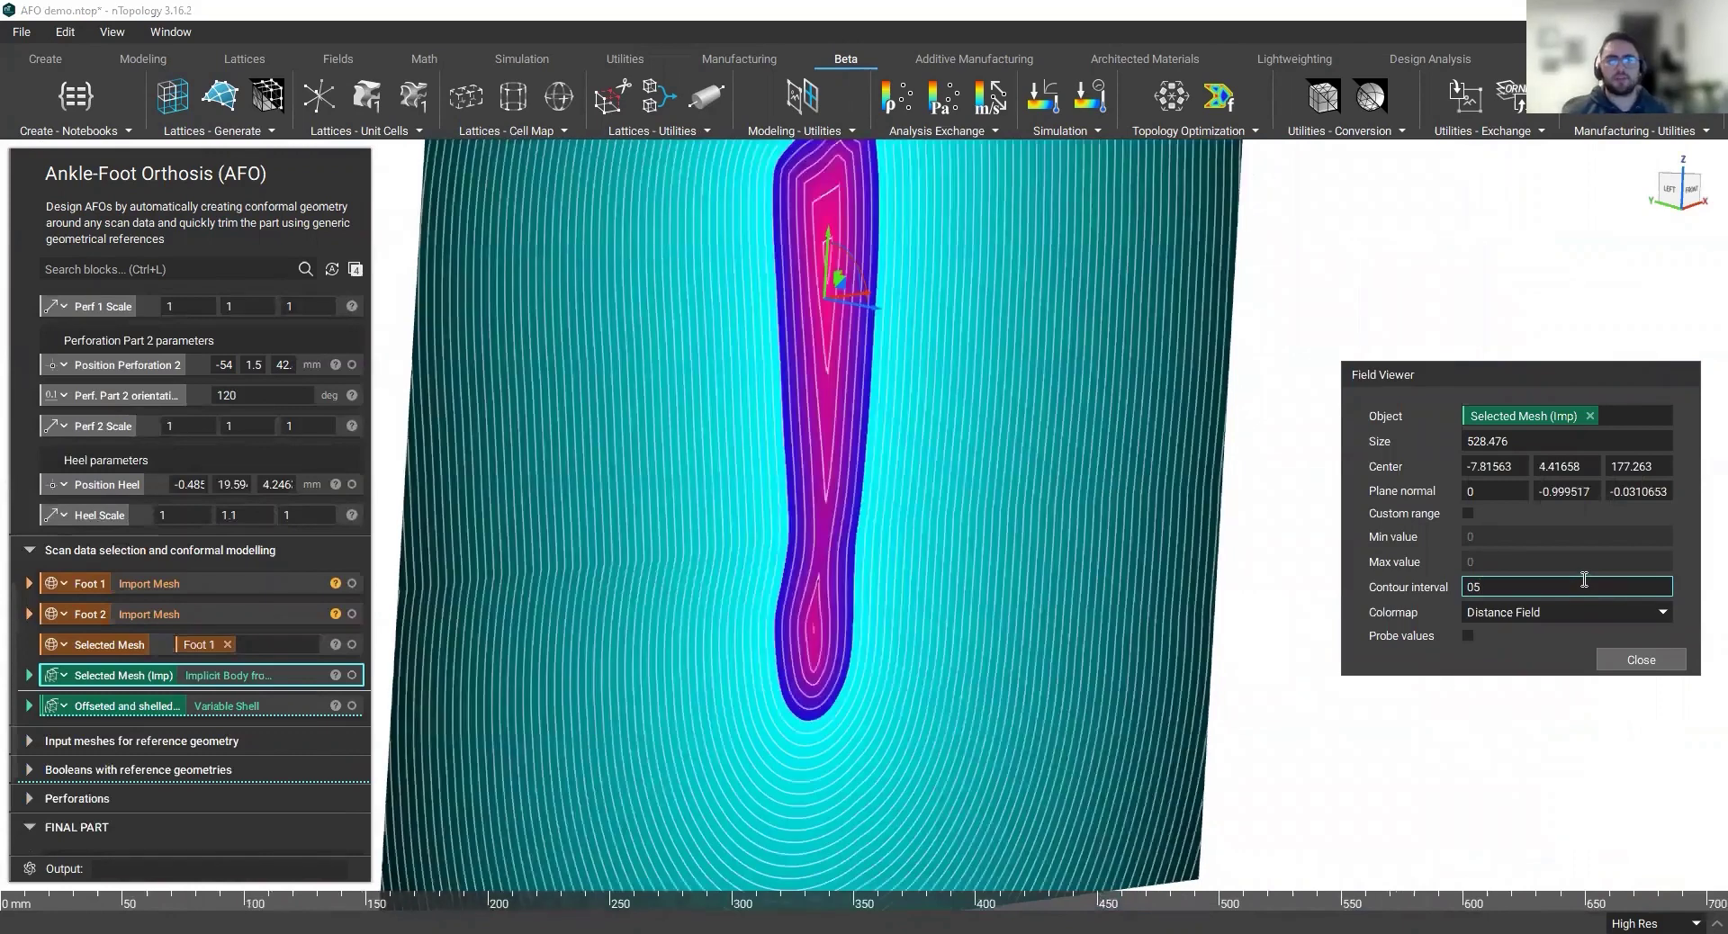
scroll(1028, 688, up, 3)
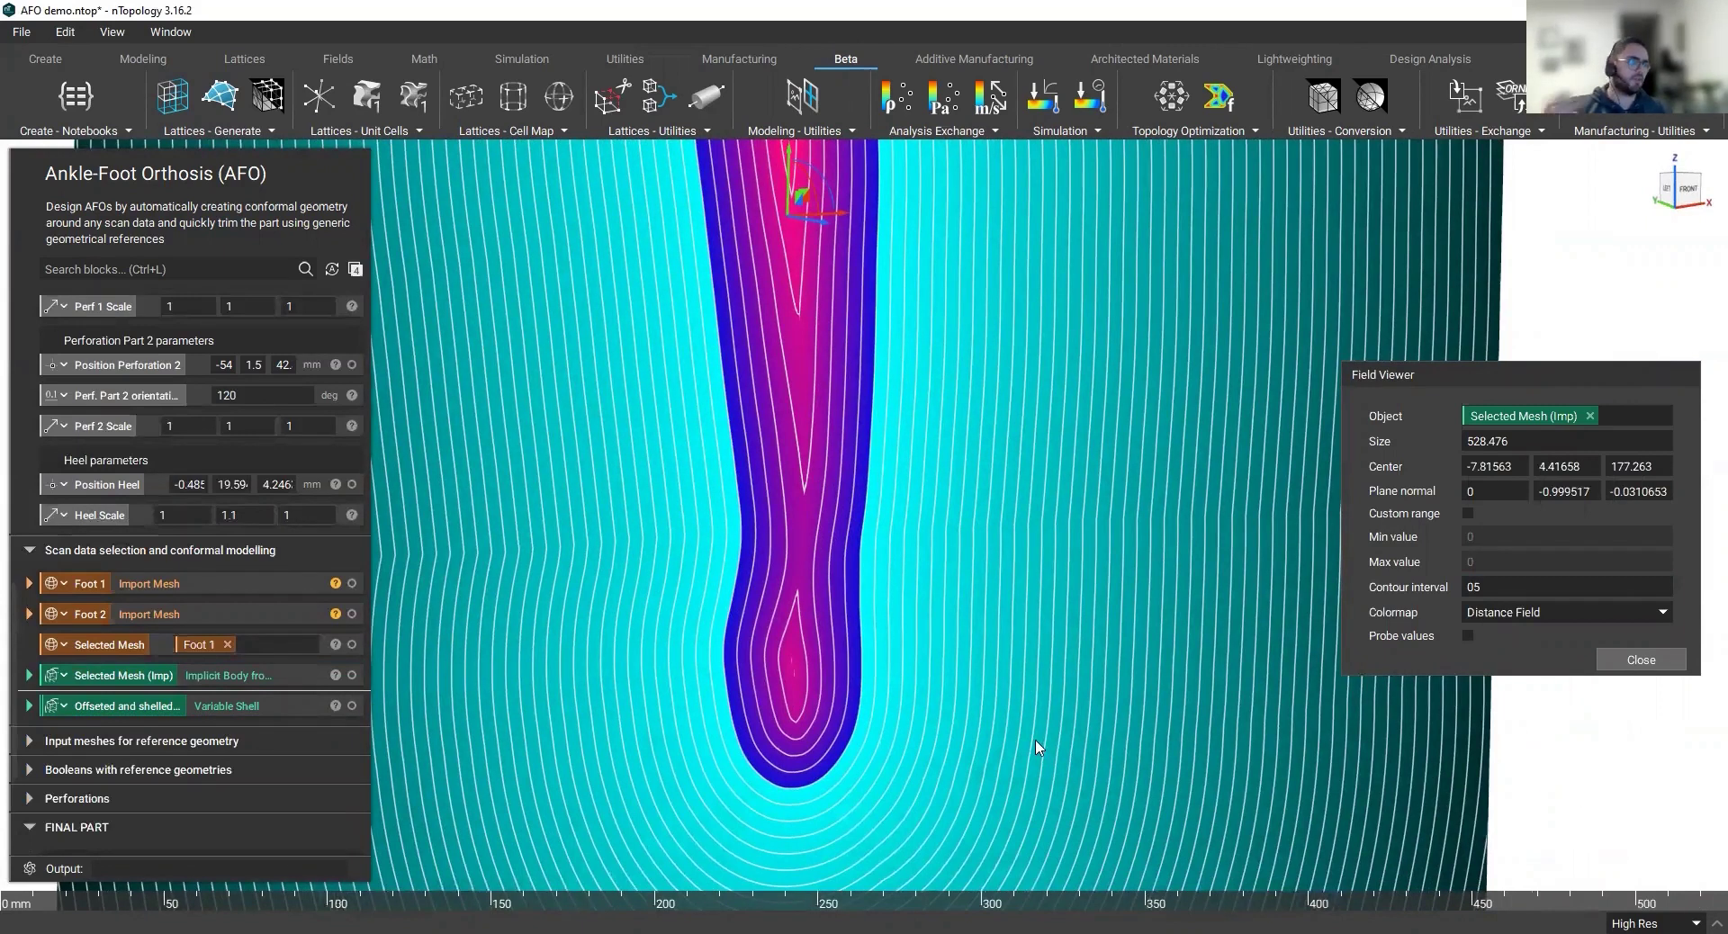
scroll(1028, 693, up, 2)
scroll(972, 644, down, 3)
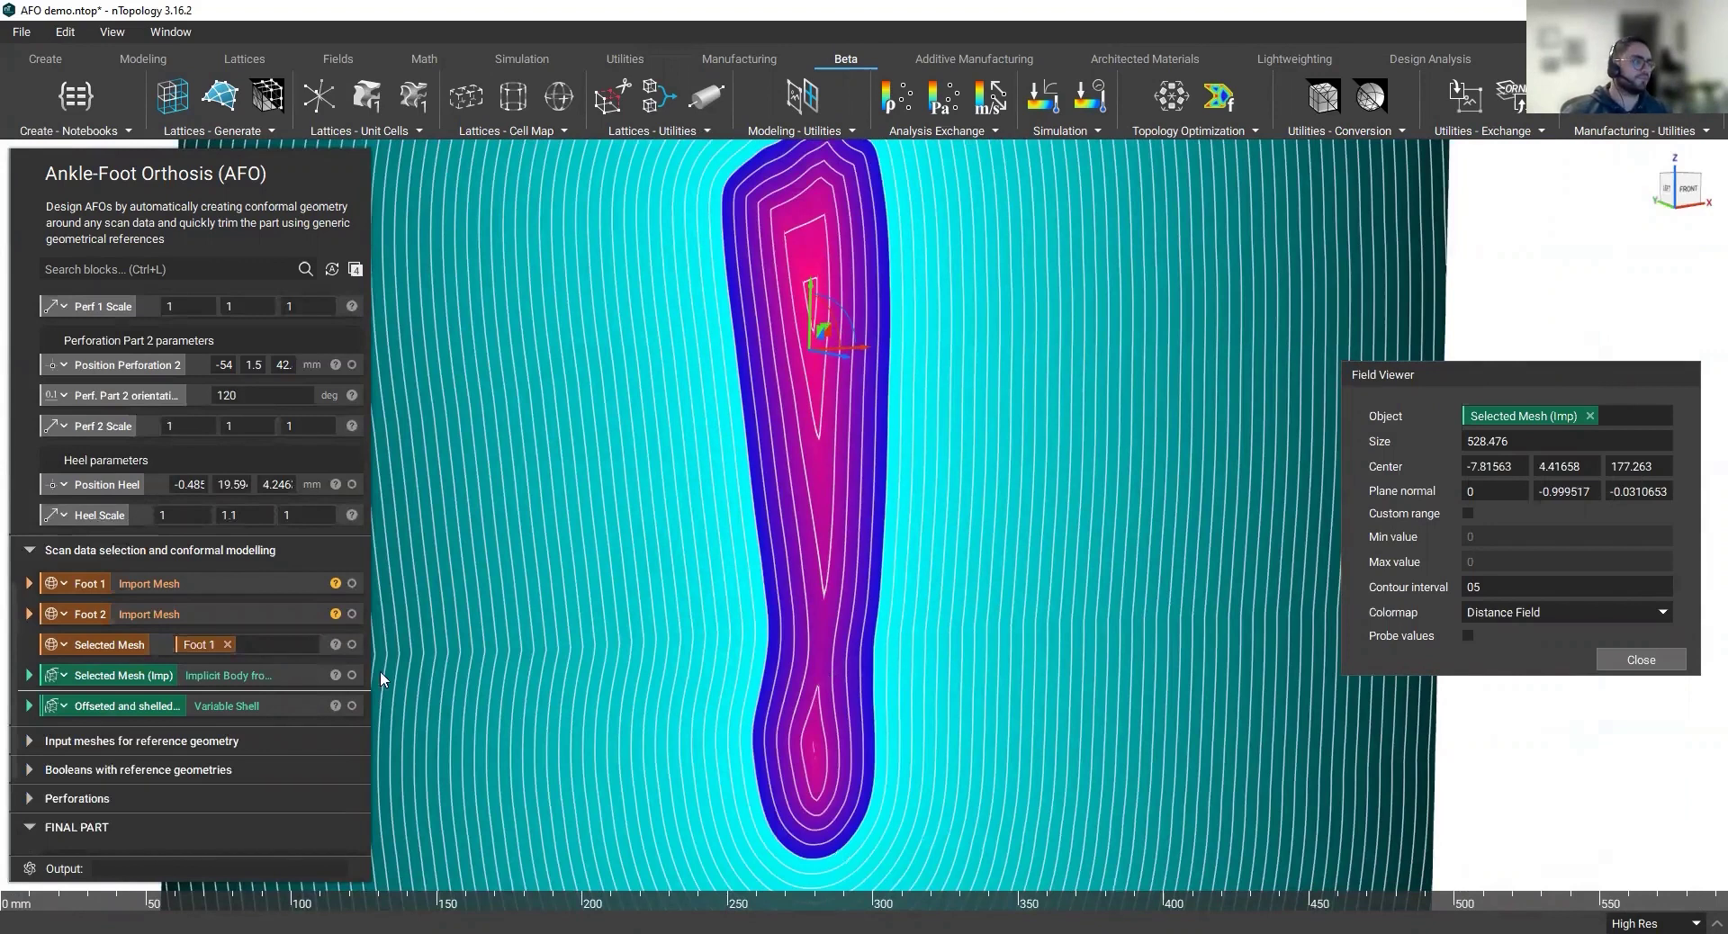
click(311, 676)
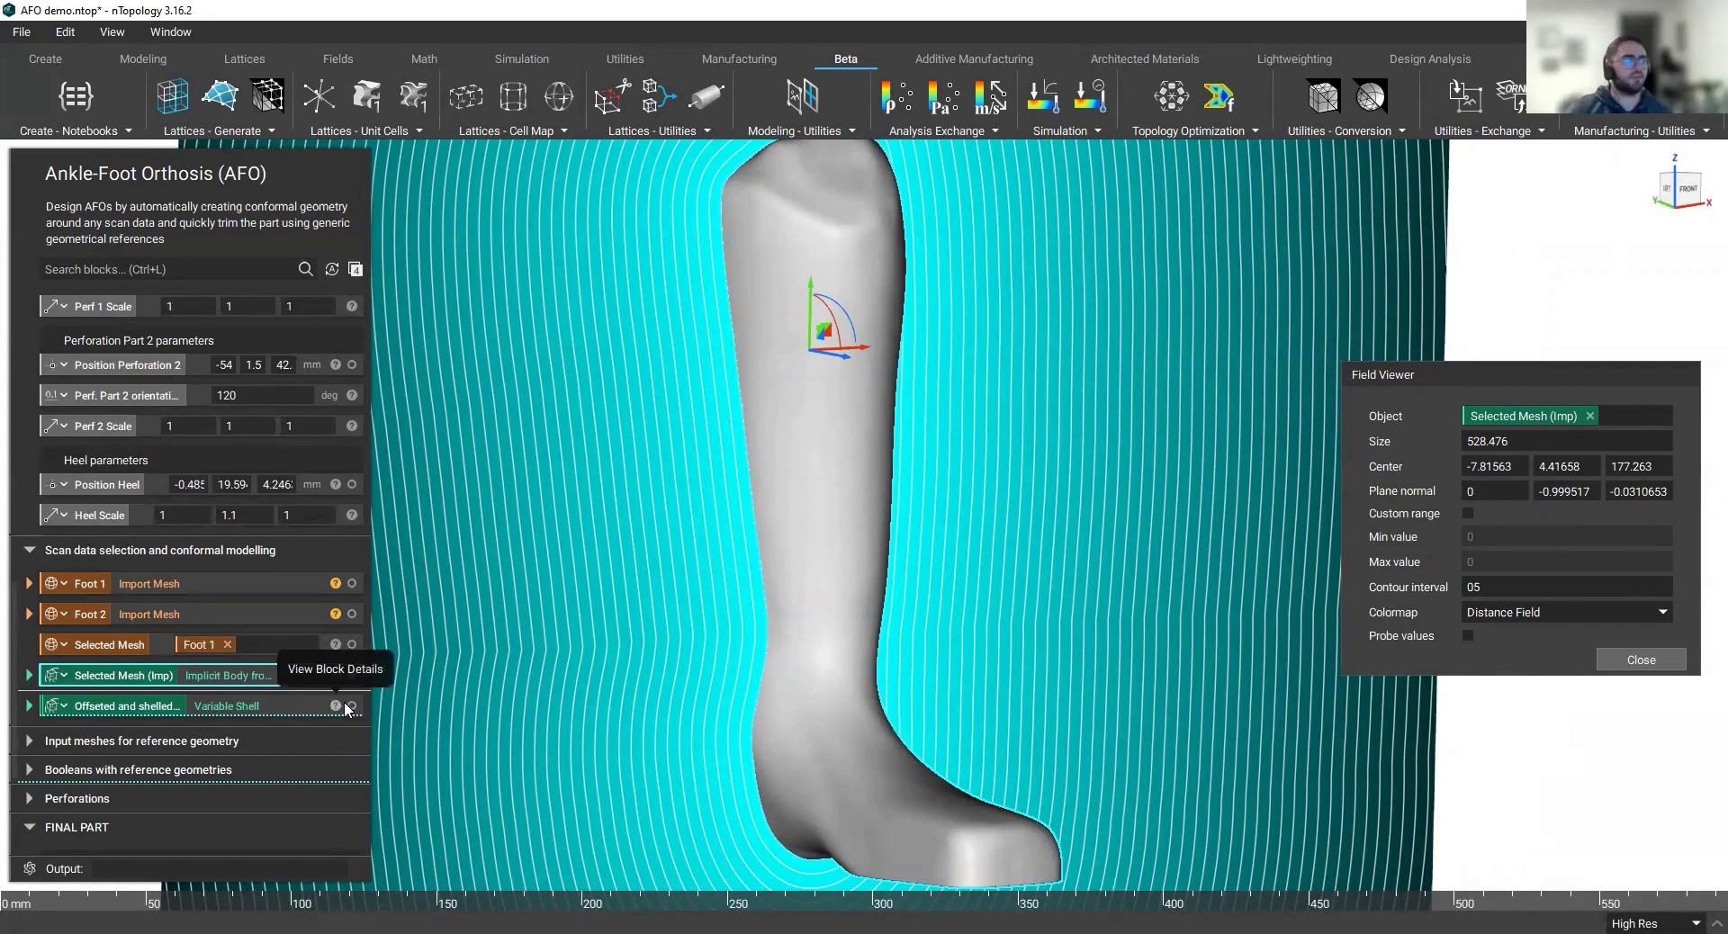
Step: Show the Offseted and shelled block around the leg from the front
click(352, 706)
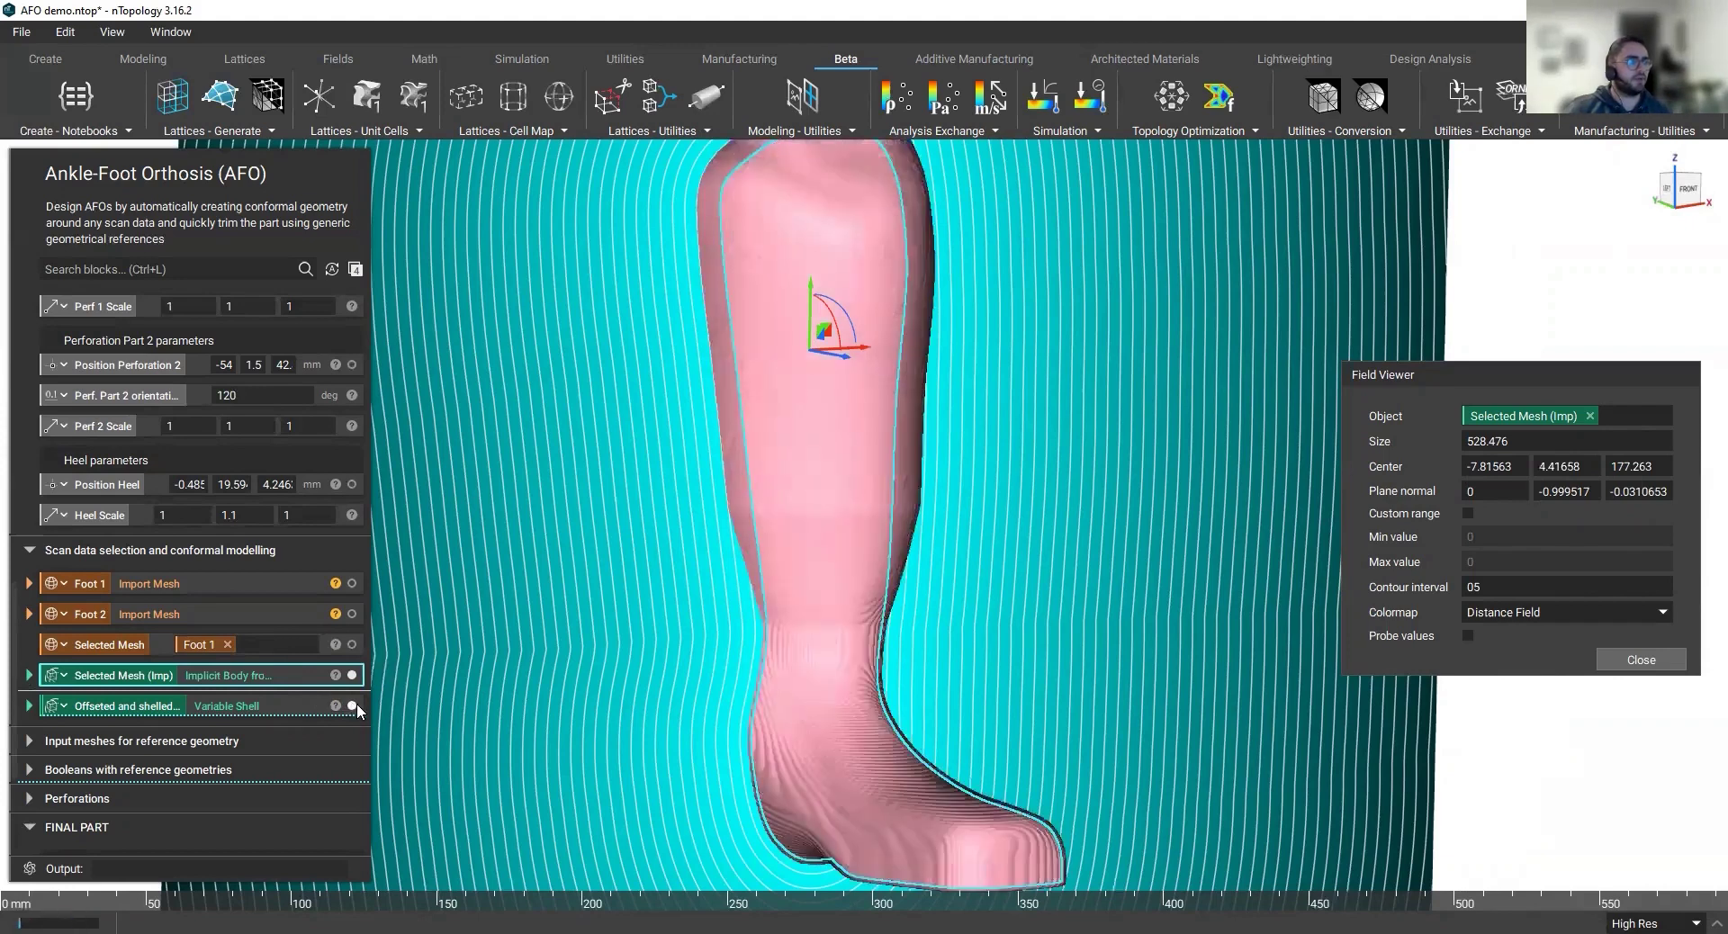
right_drag(520, 688, 857, 675)
click(352, 705)
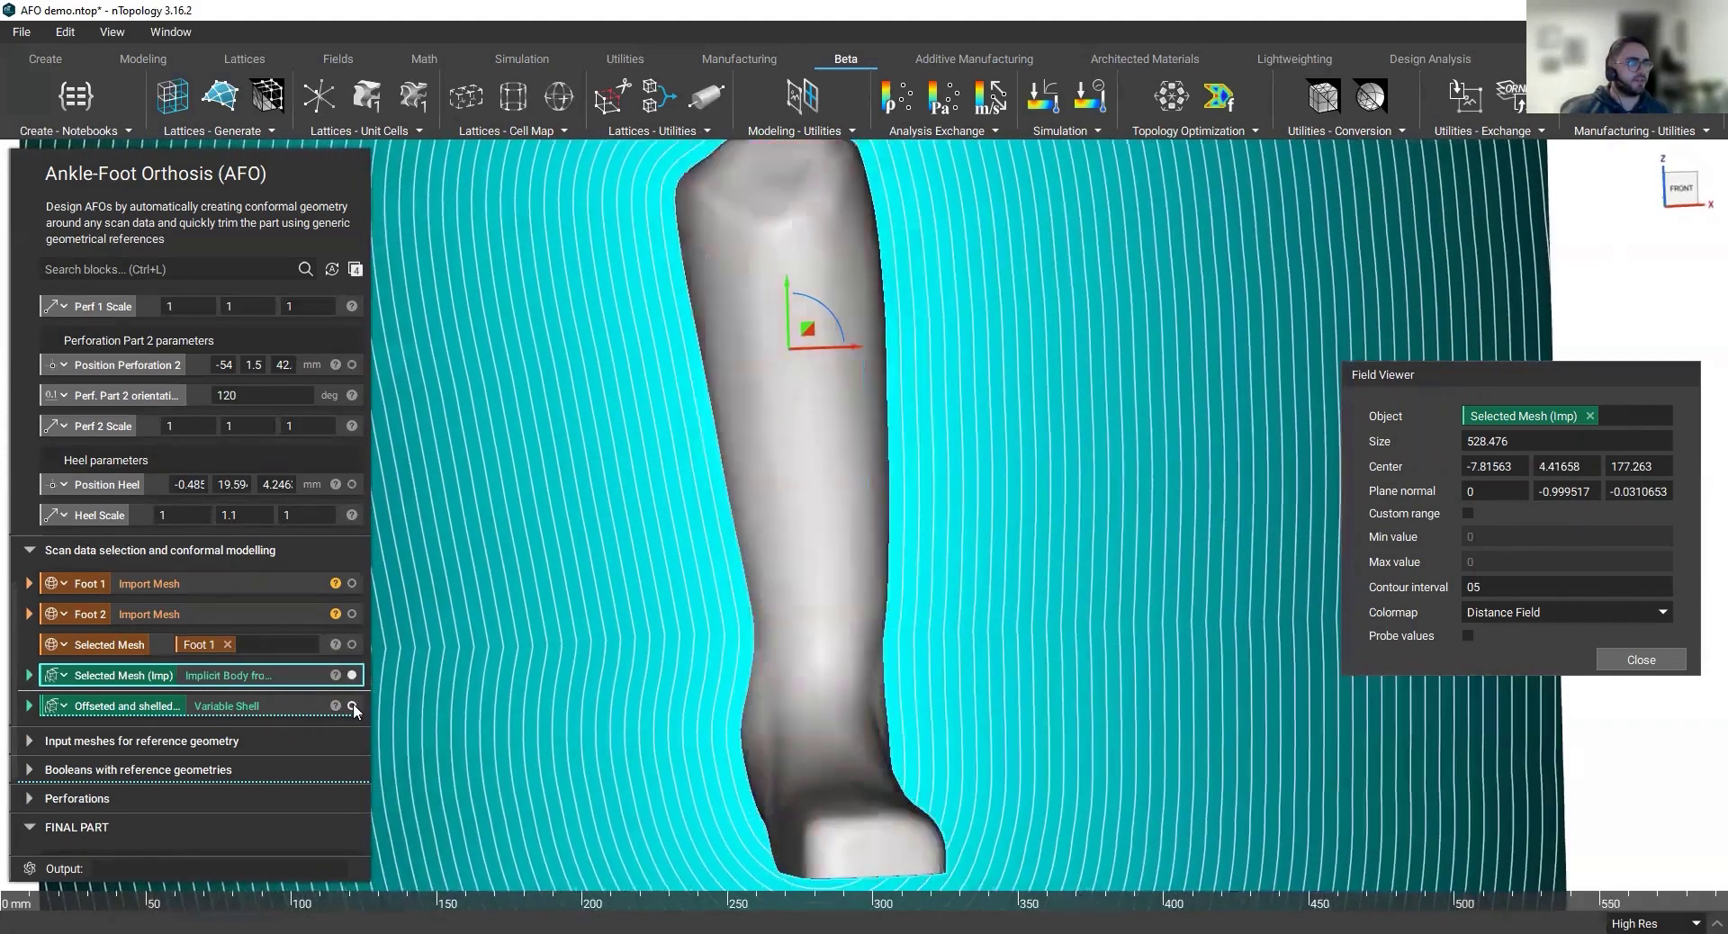
click(352, 706)
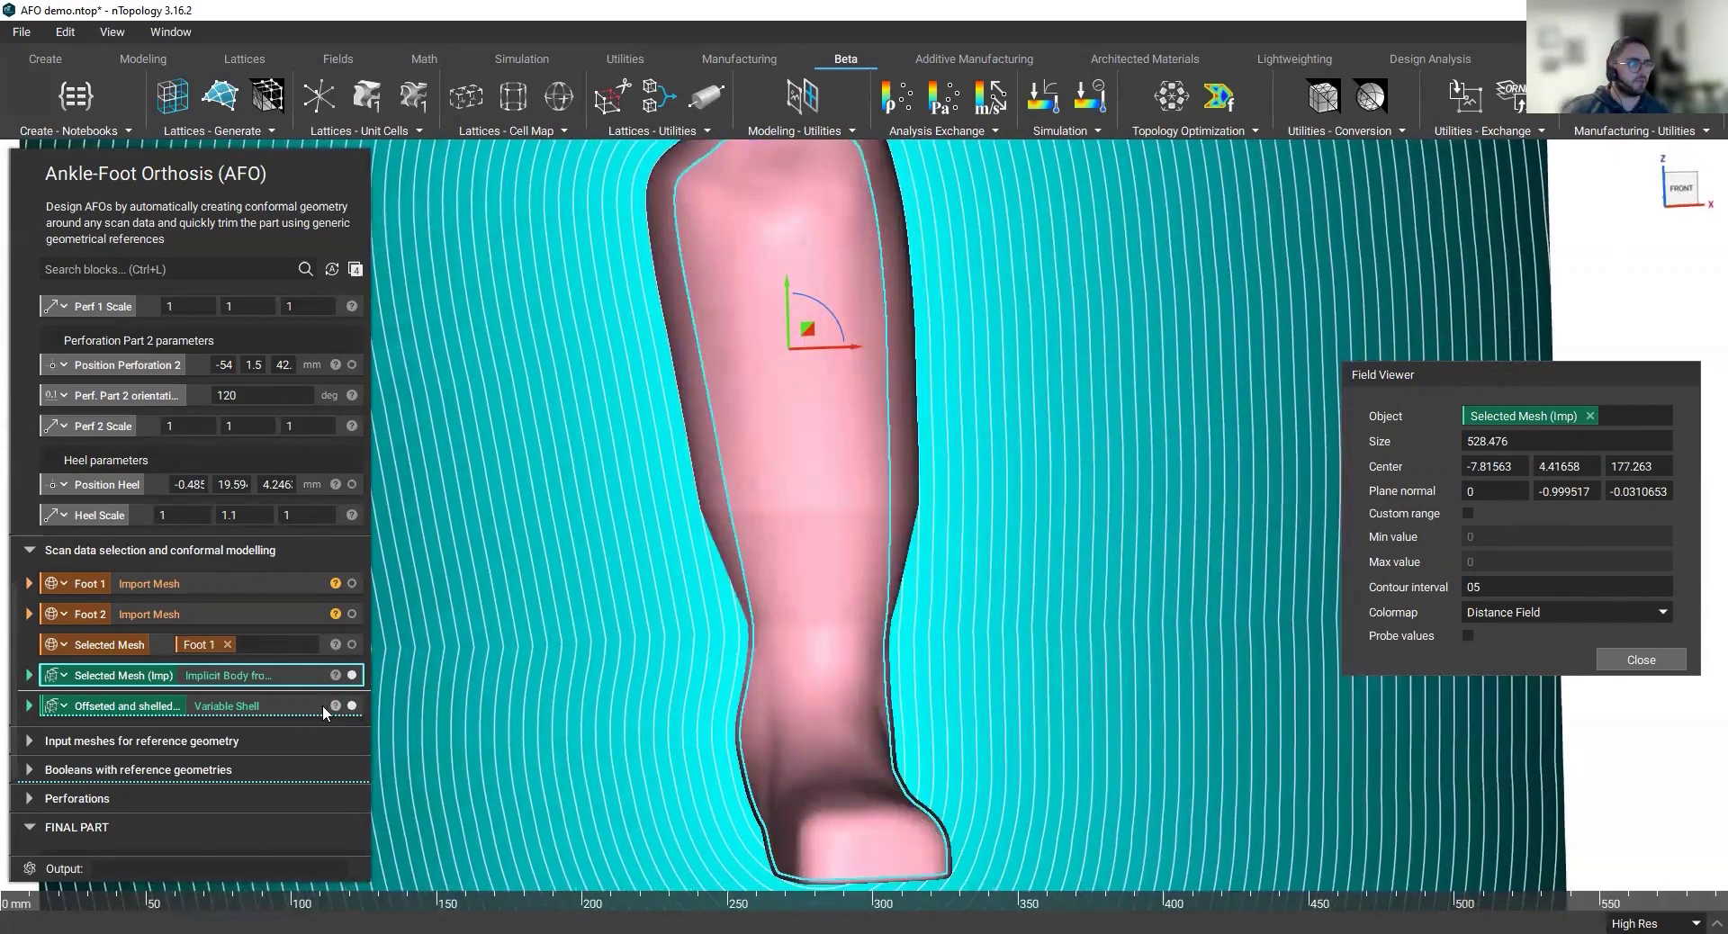
Step: Section-cut the shell lengthwise and snap the view to the Right side
click(322, 706)
key(x)
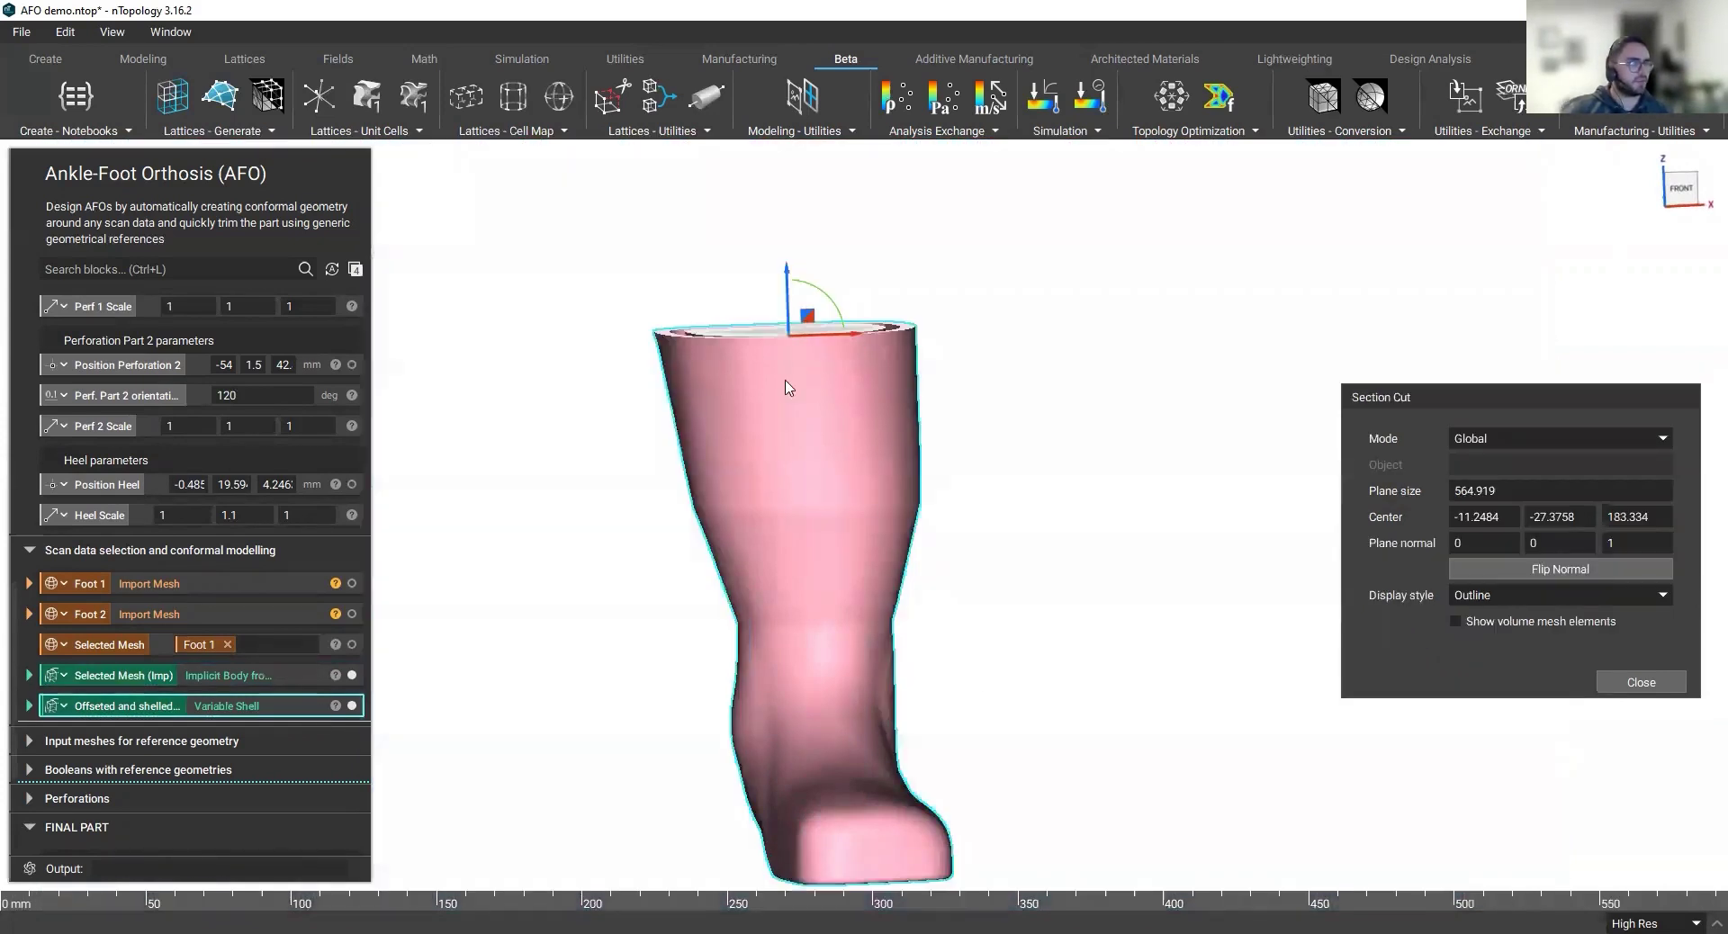
drag(831, 317, 855, 711)
right_drag(751, 404, 891, 581)
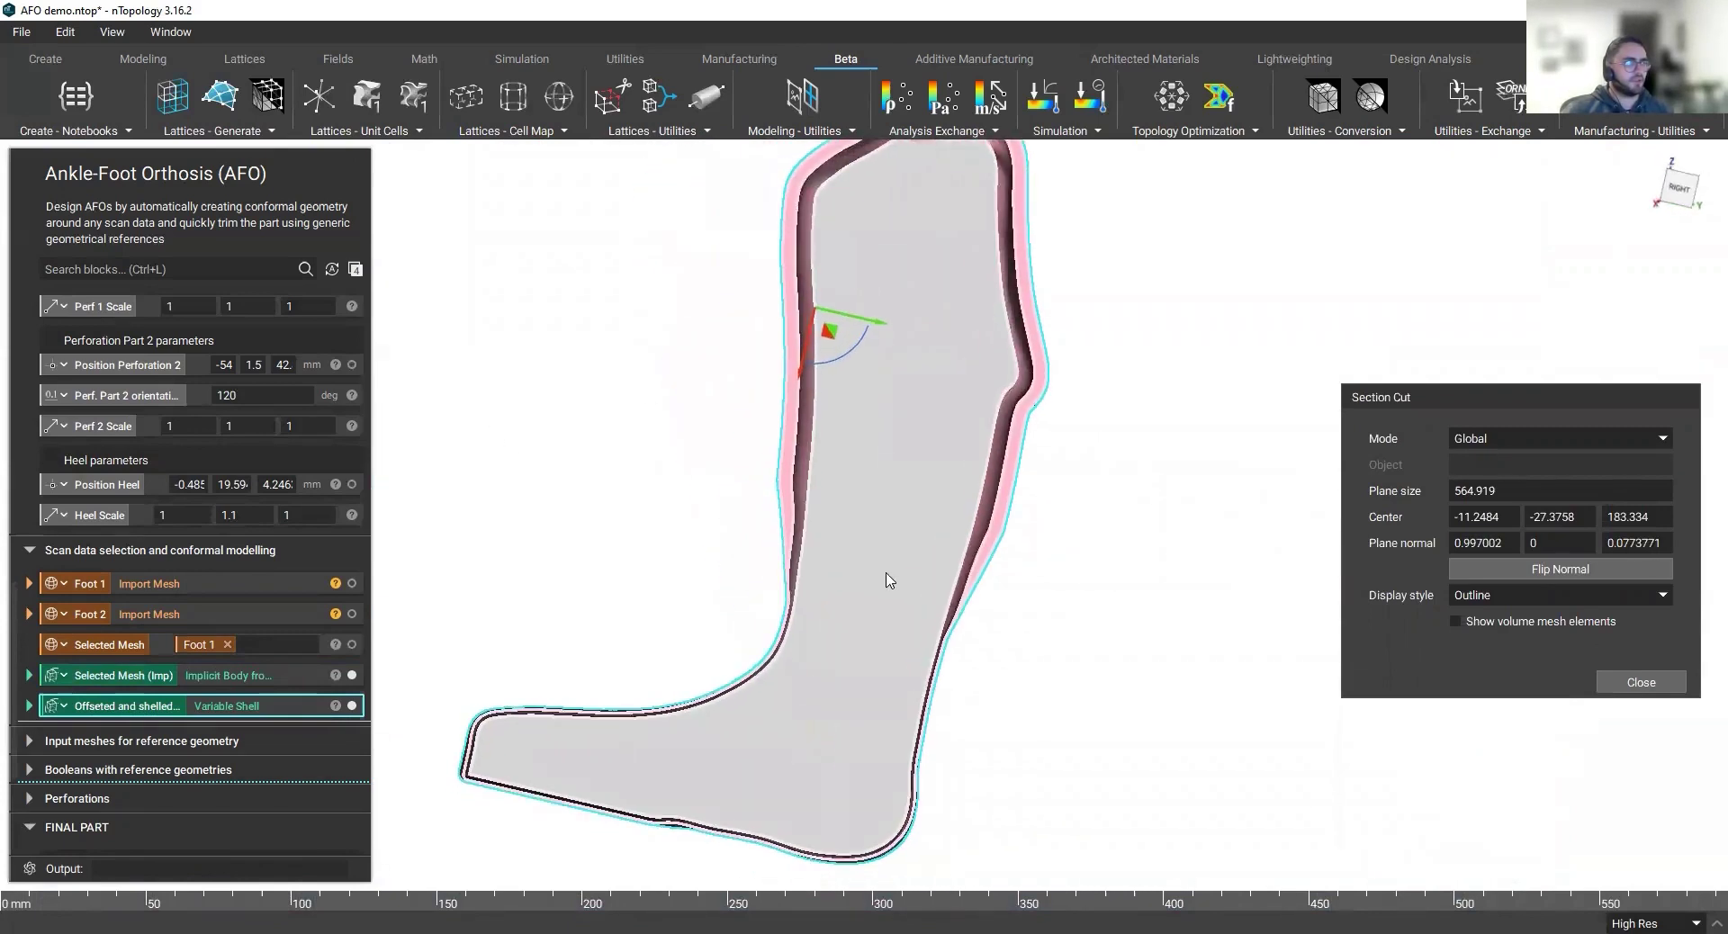
click(1113, 592)
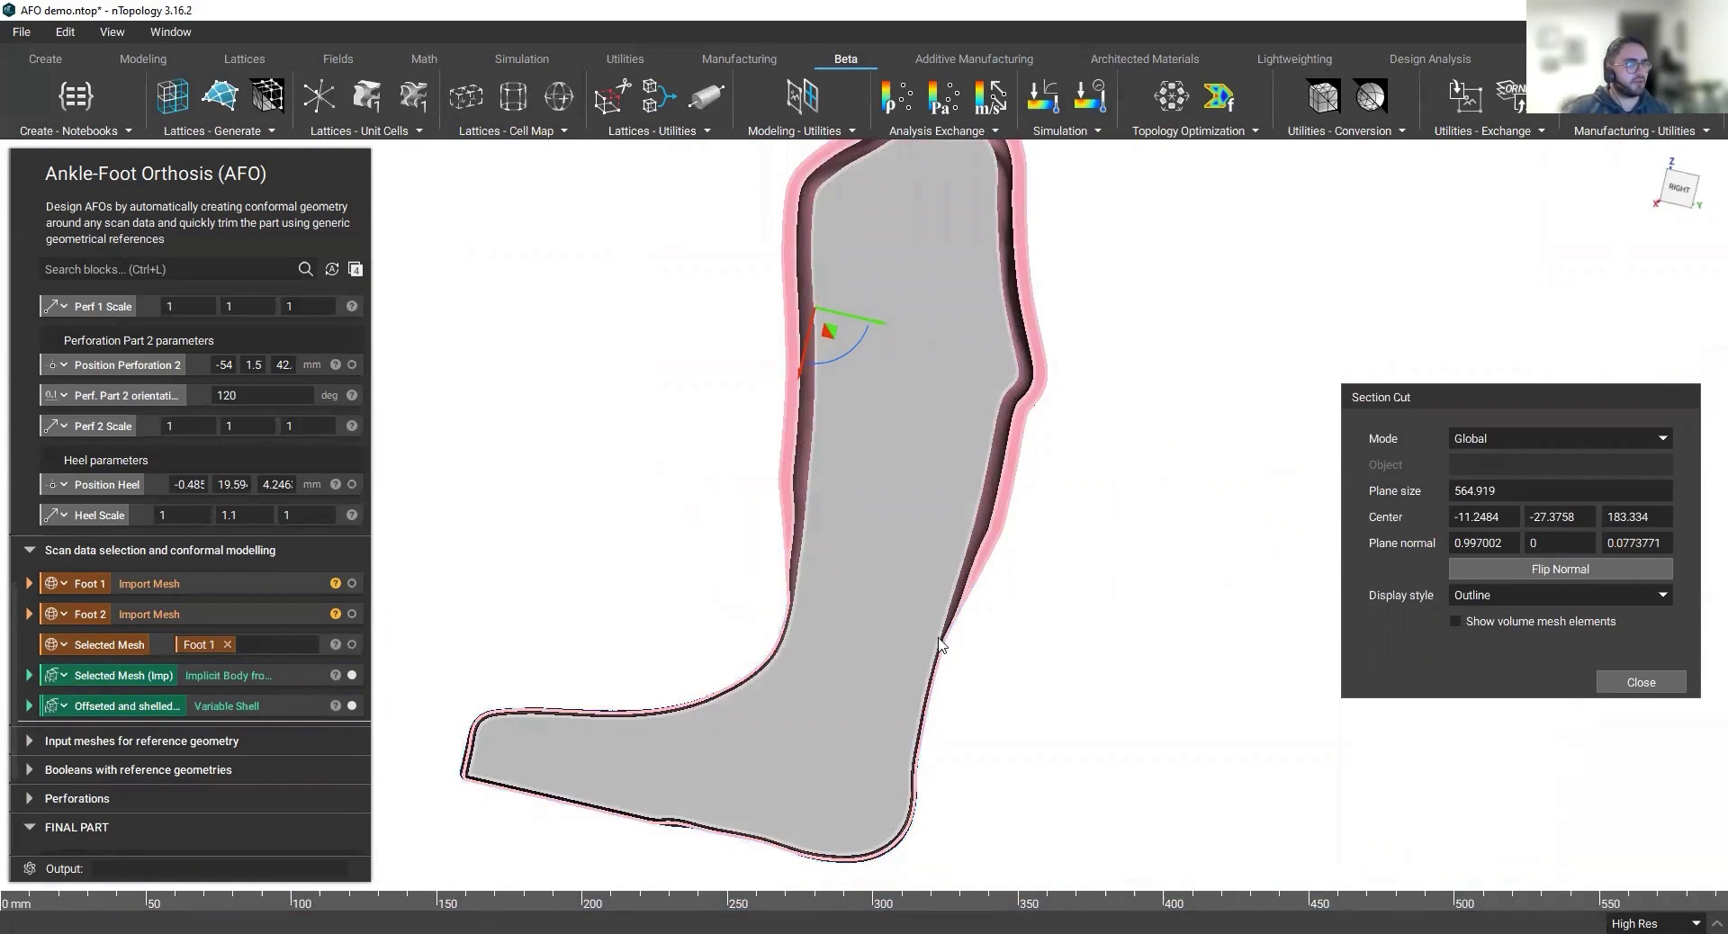
right_drag(821, 652, 873, 650)
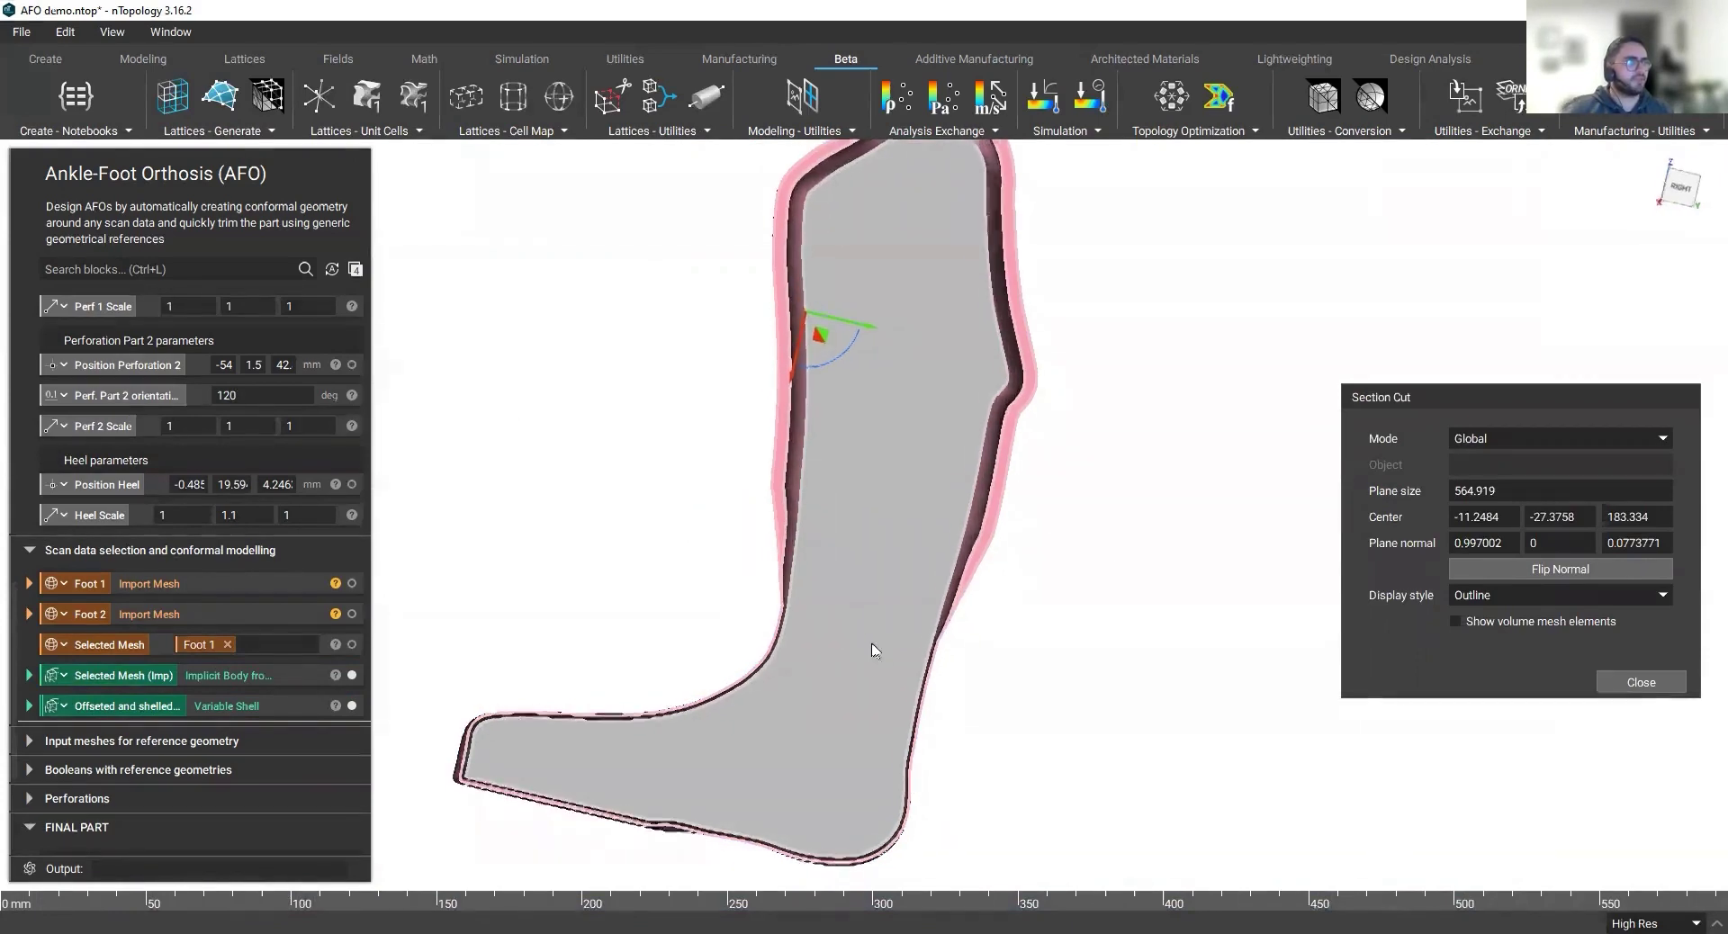
click(1680, 188)
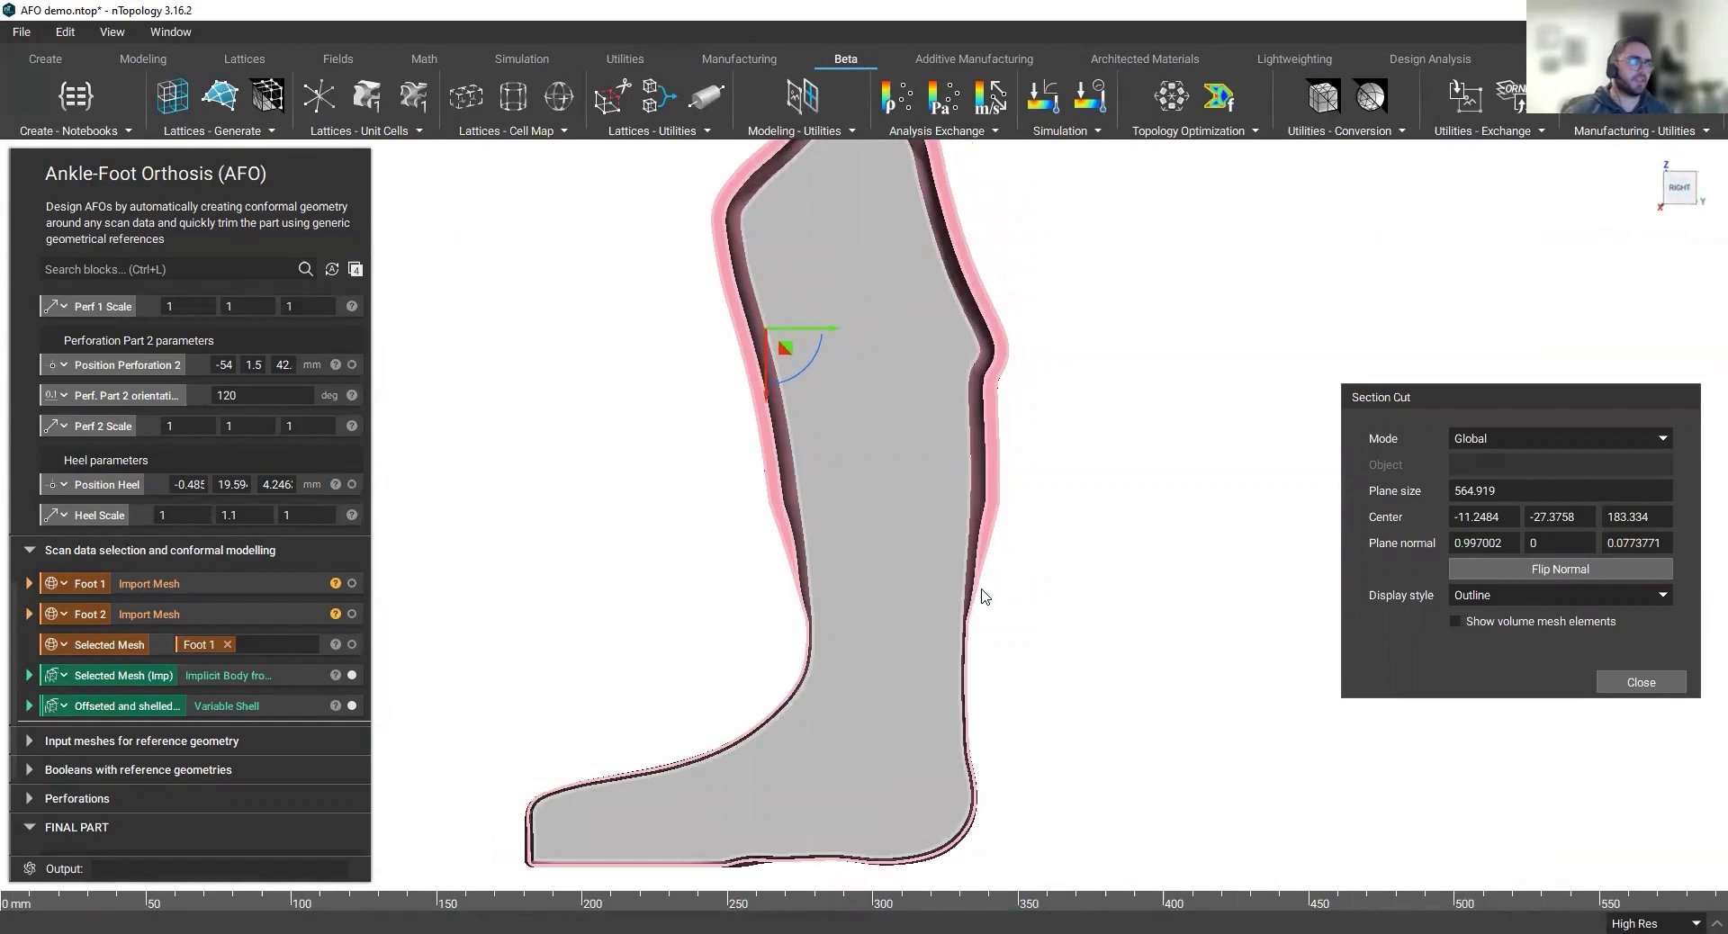
scroll(761, 735, up, 1)
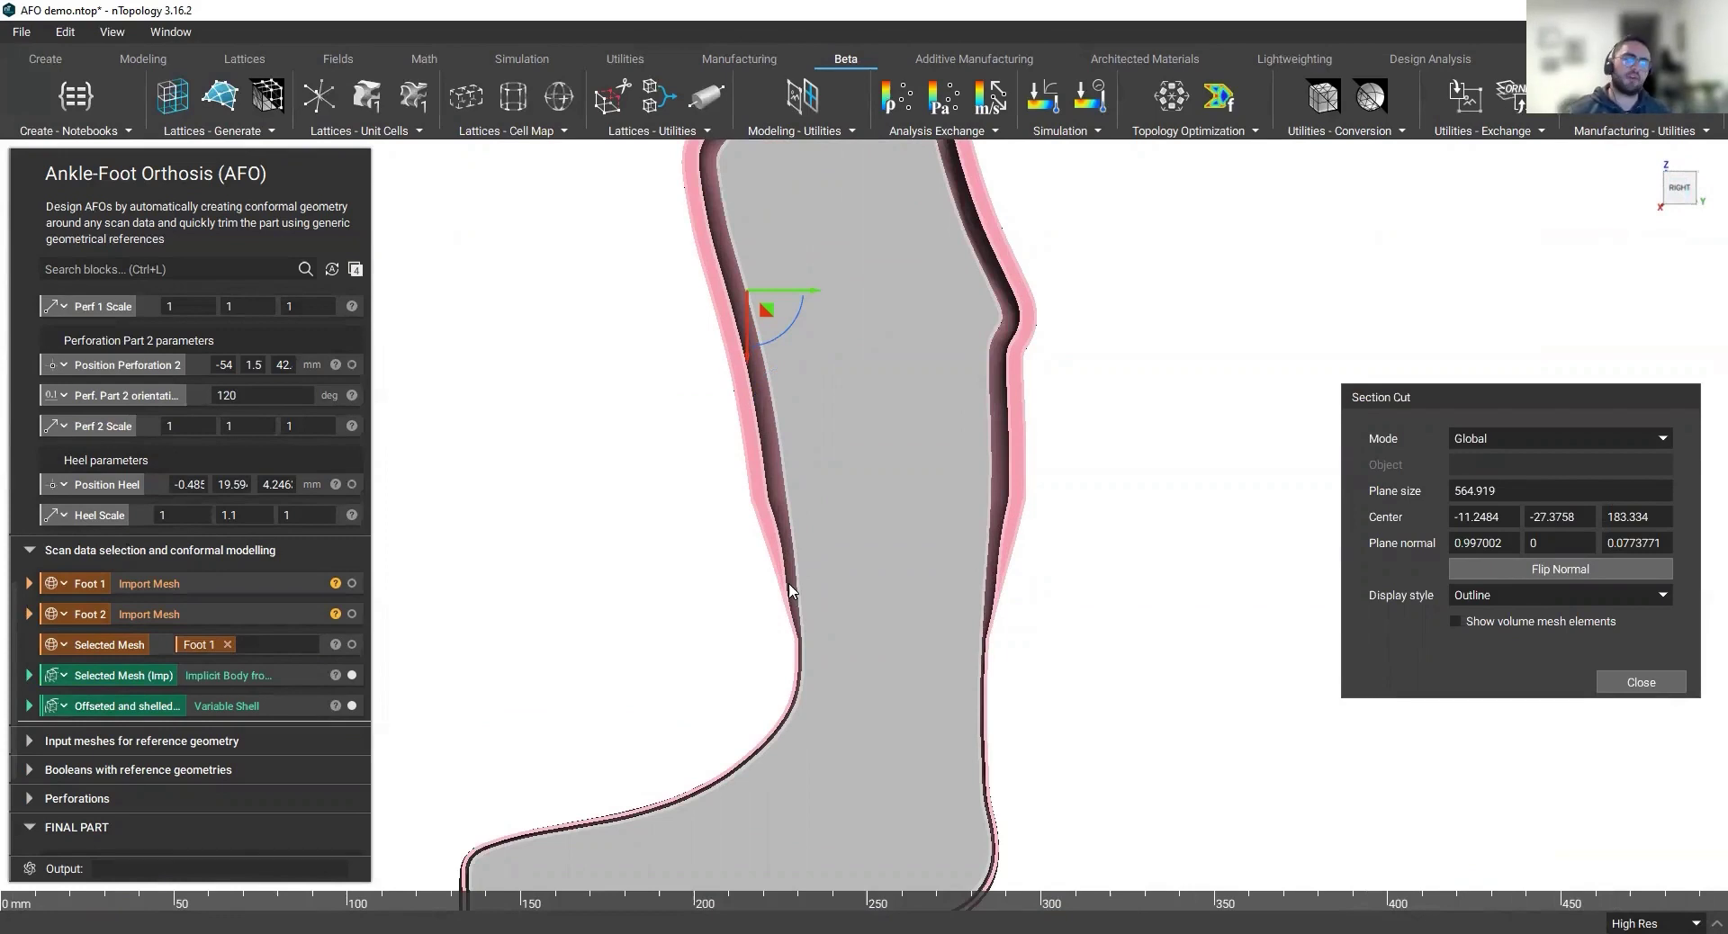
scroll(175, 480, up, 8)
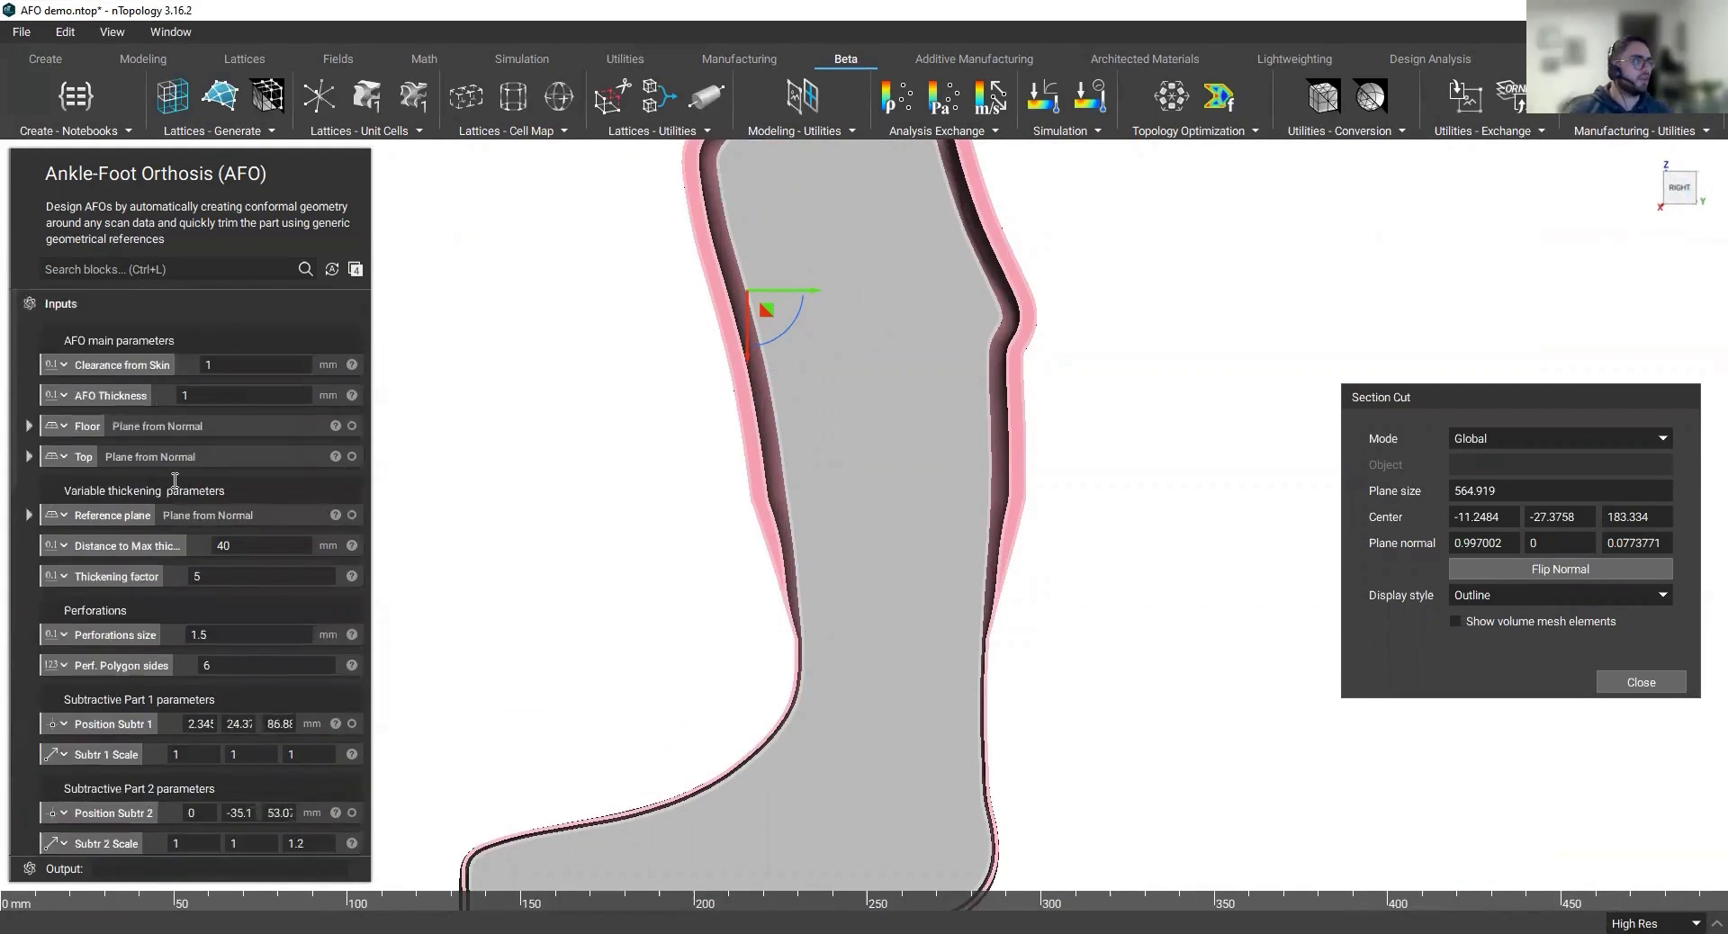
scroll(722, 662, down, 2)
scroll(846, 621, up, 6)
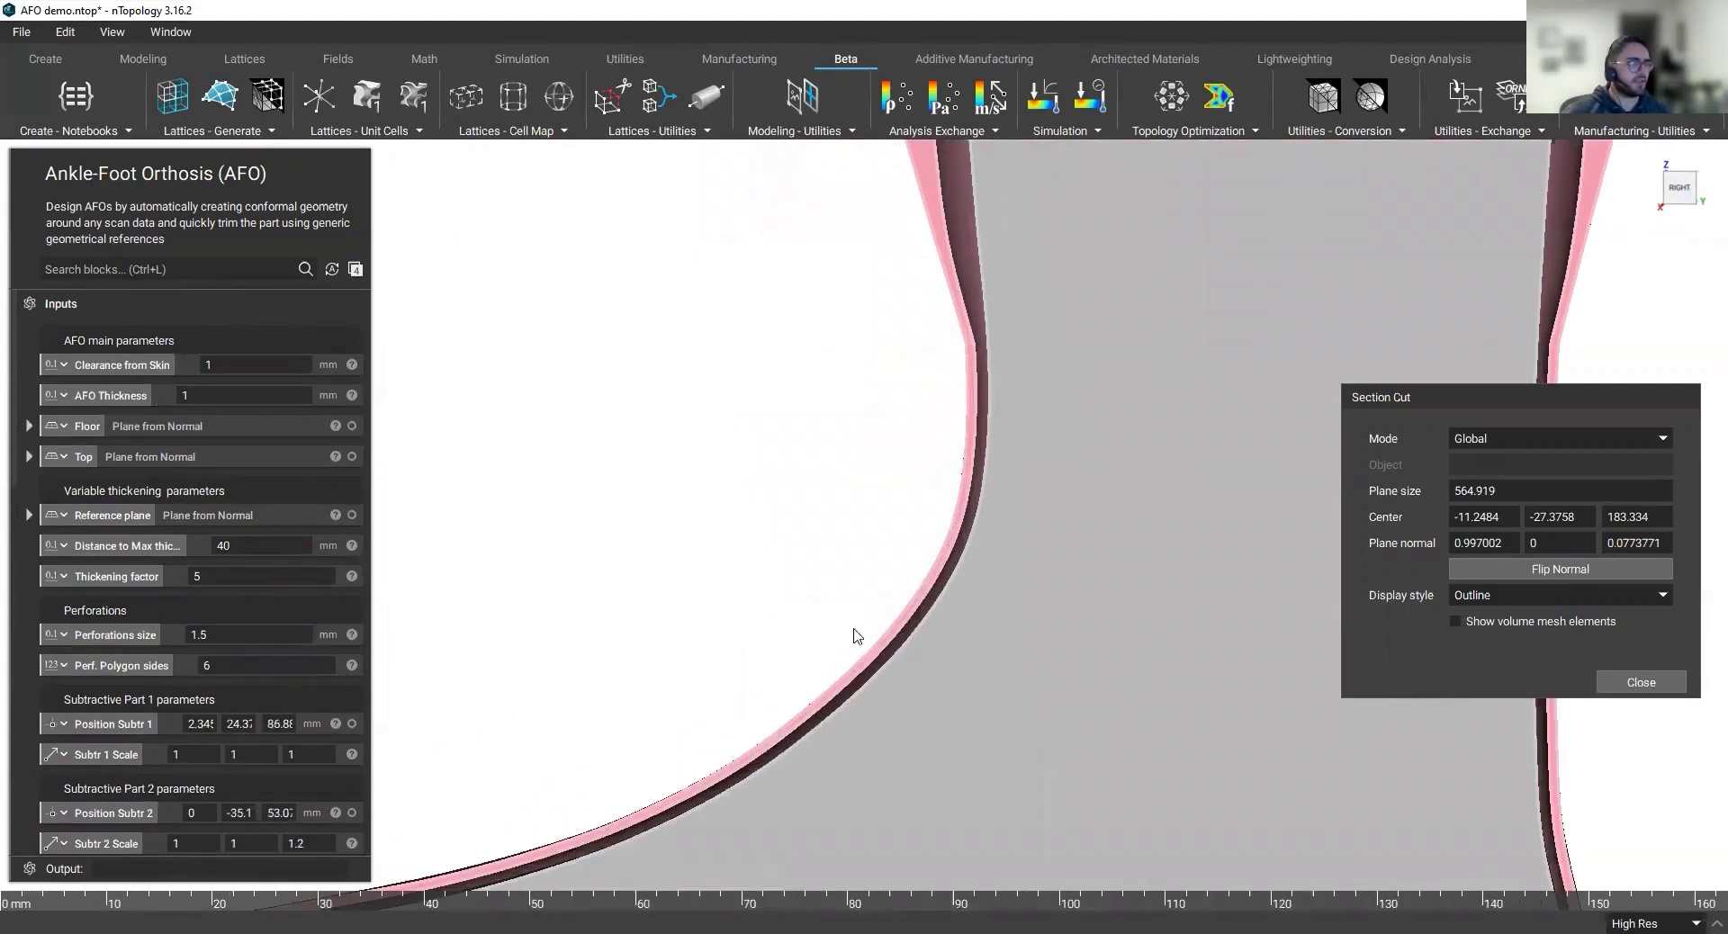
click(292, 364)
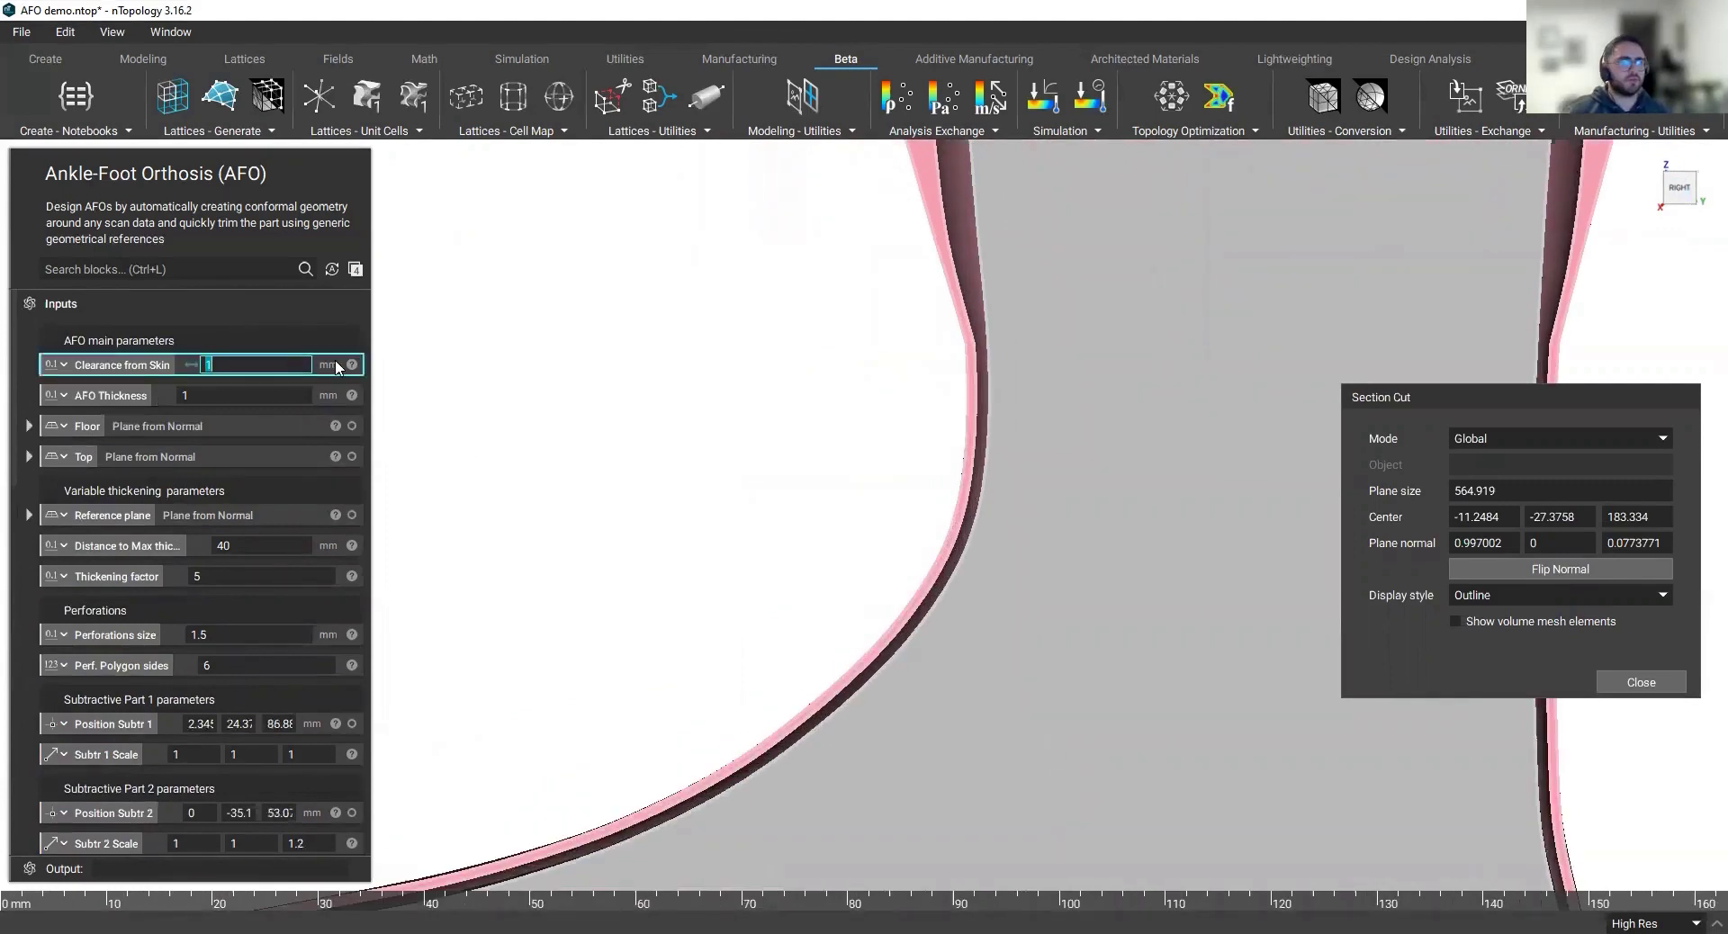
text(0)
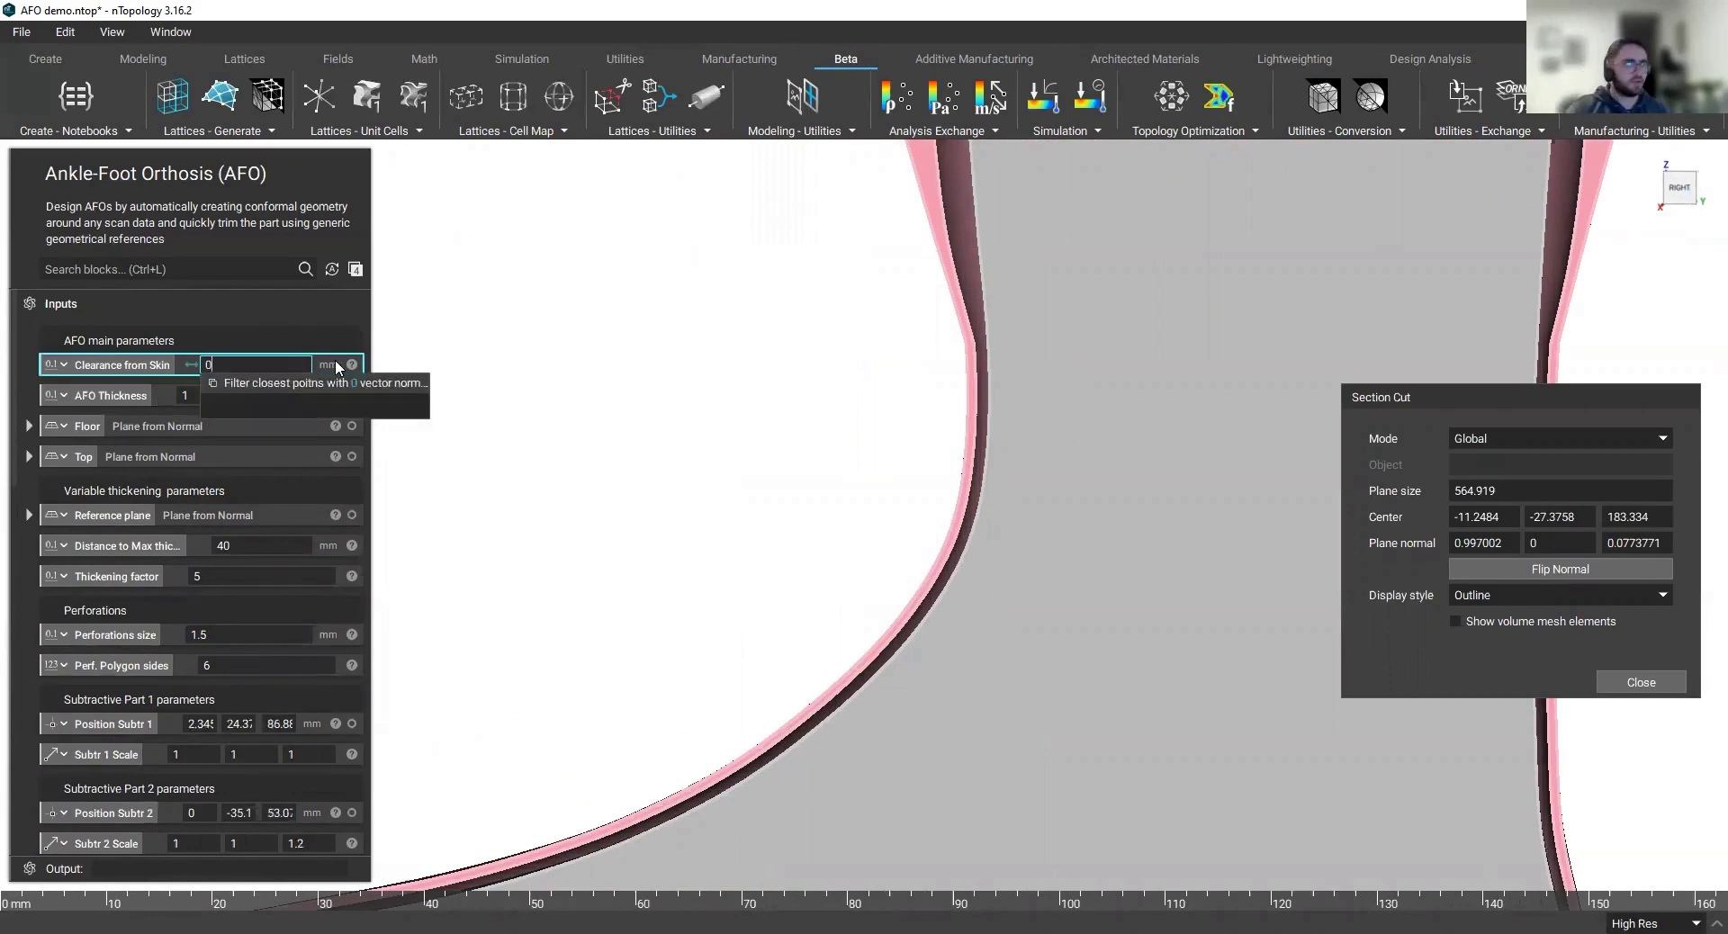
key(Return)
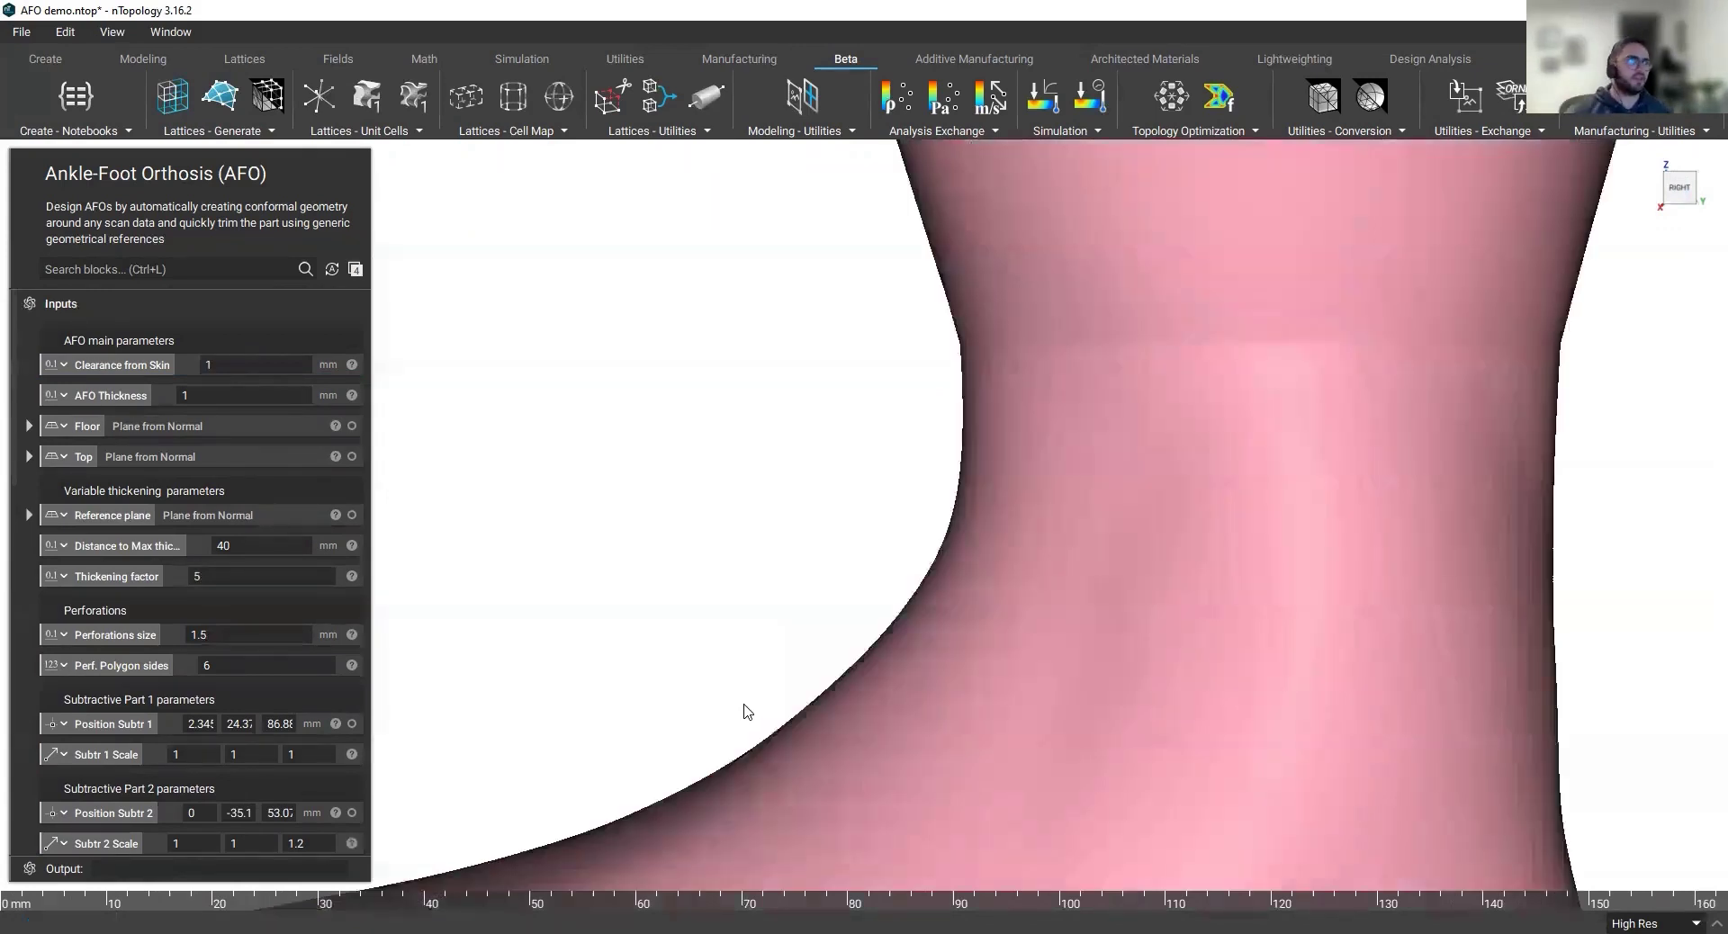
scroll(833, 594, down, 3)
scroll(833, 594, down, 5)
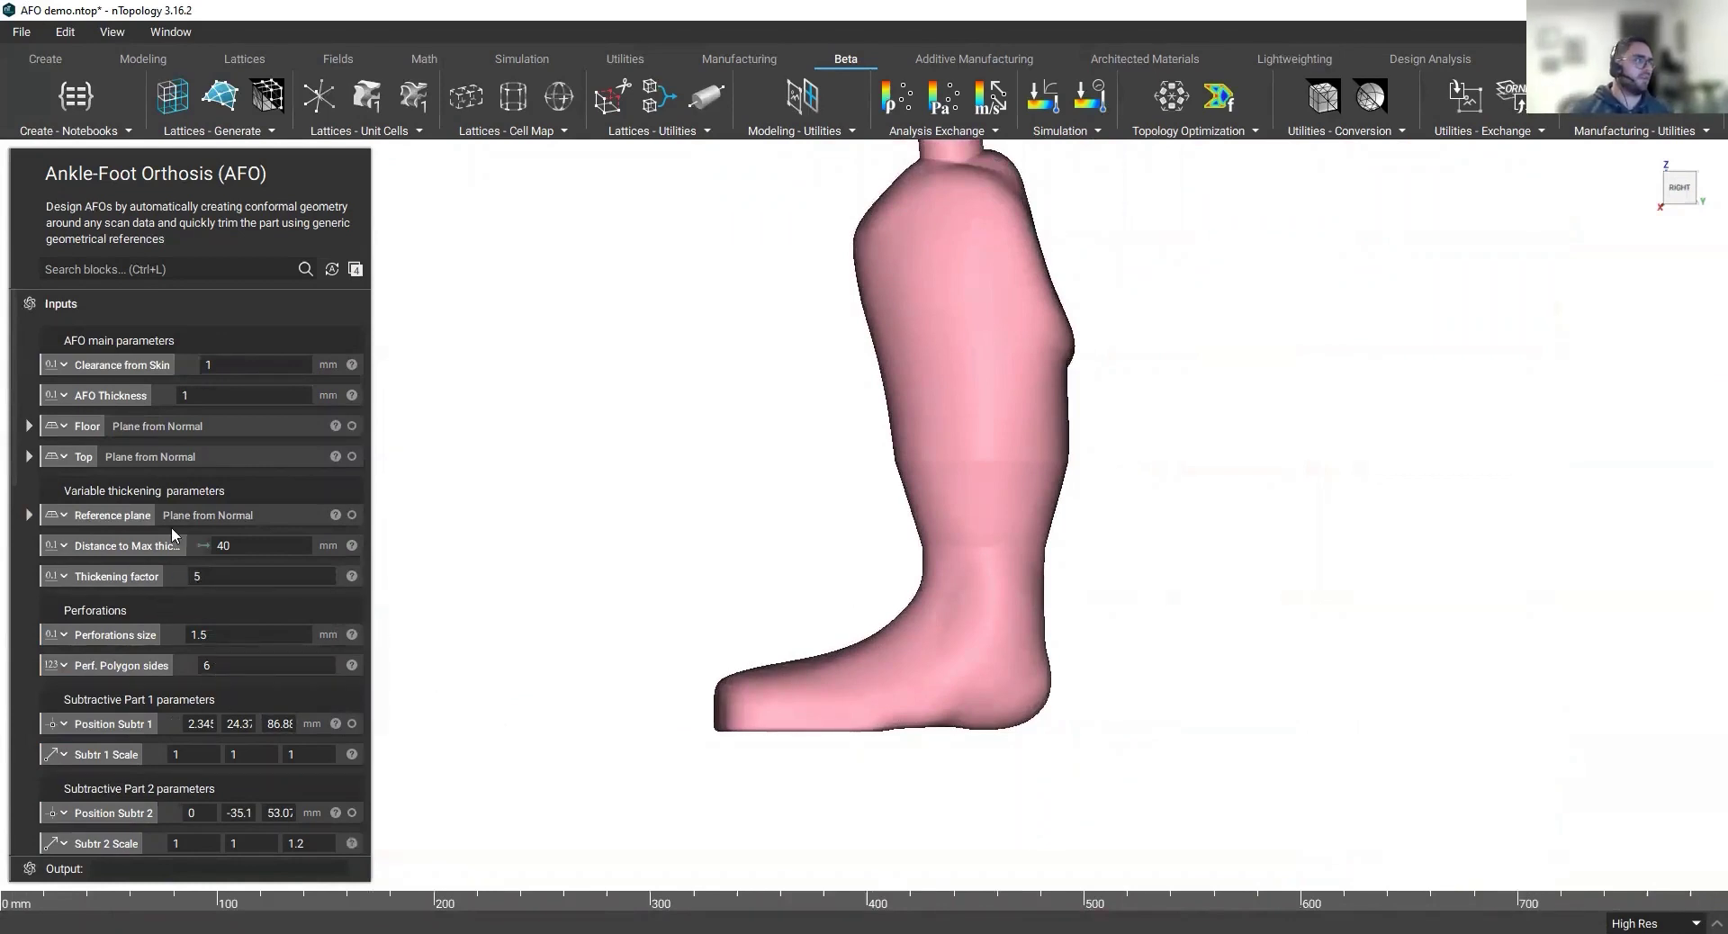
Step: Expand the Booleans with reference geometries section and switch to the Front view
scroll(239, 586, down, 10)
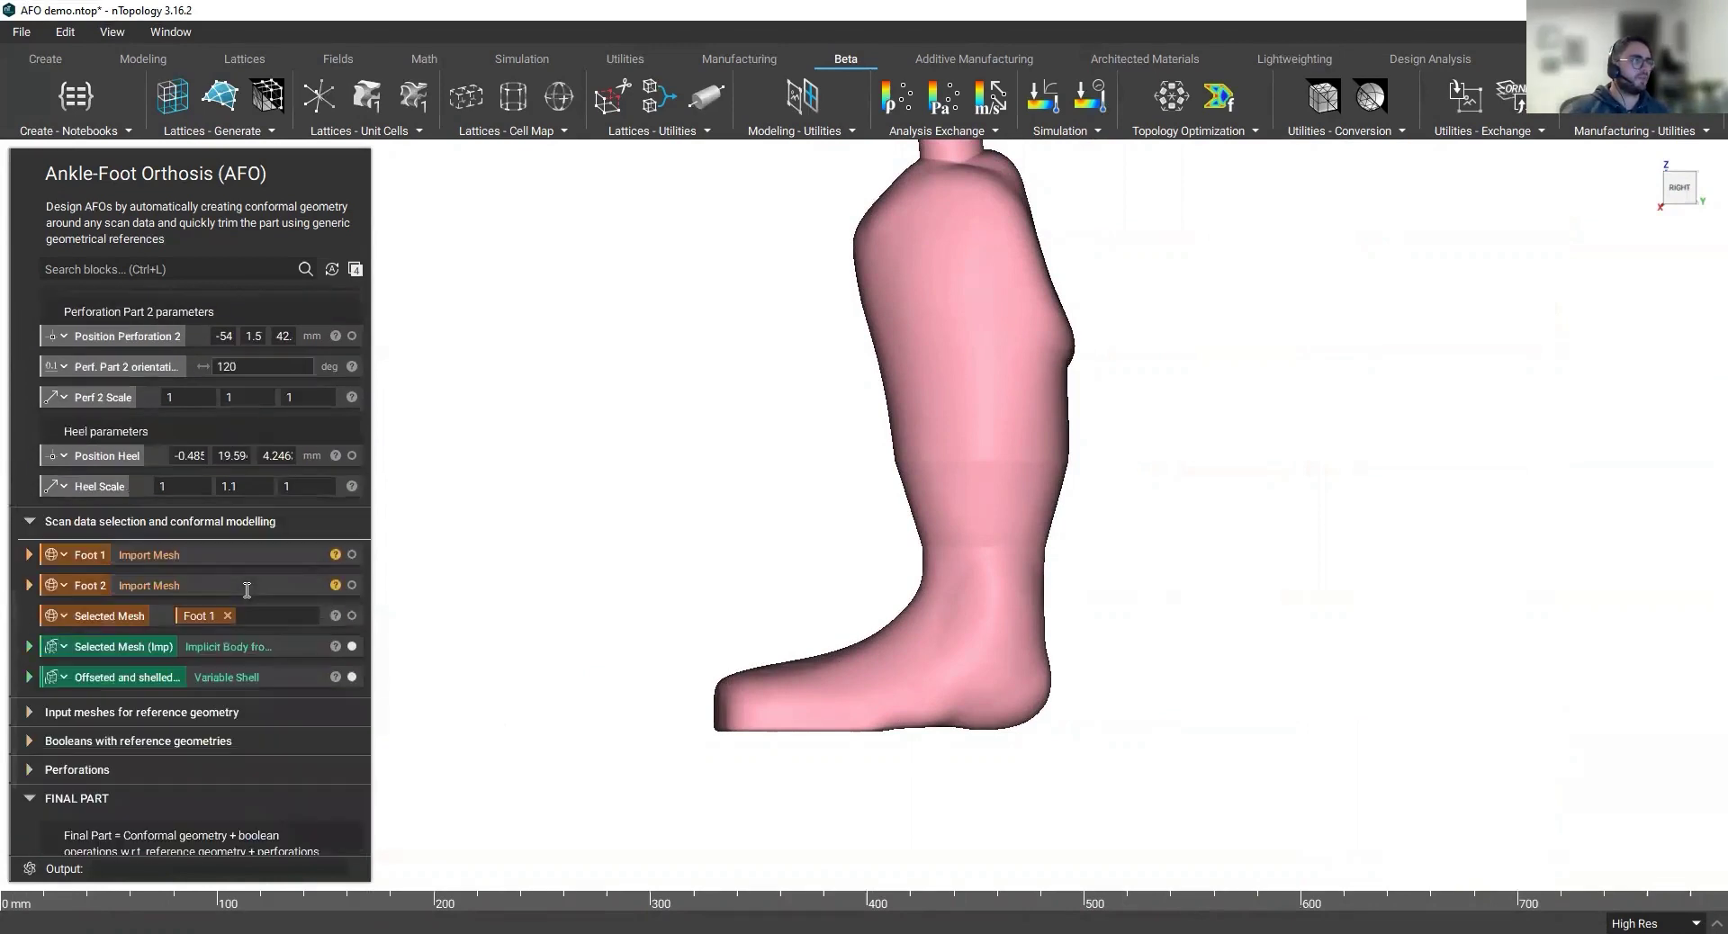
click(29, 714)
click(31, 711)
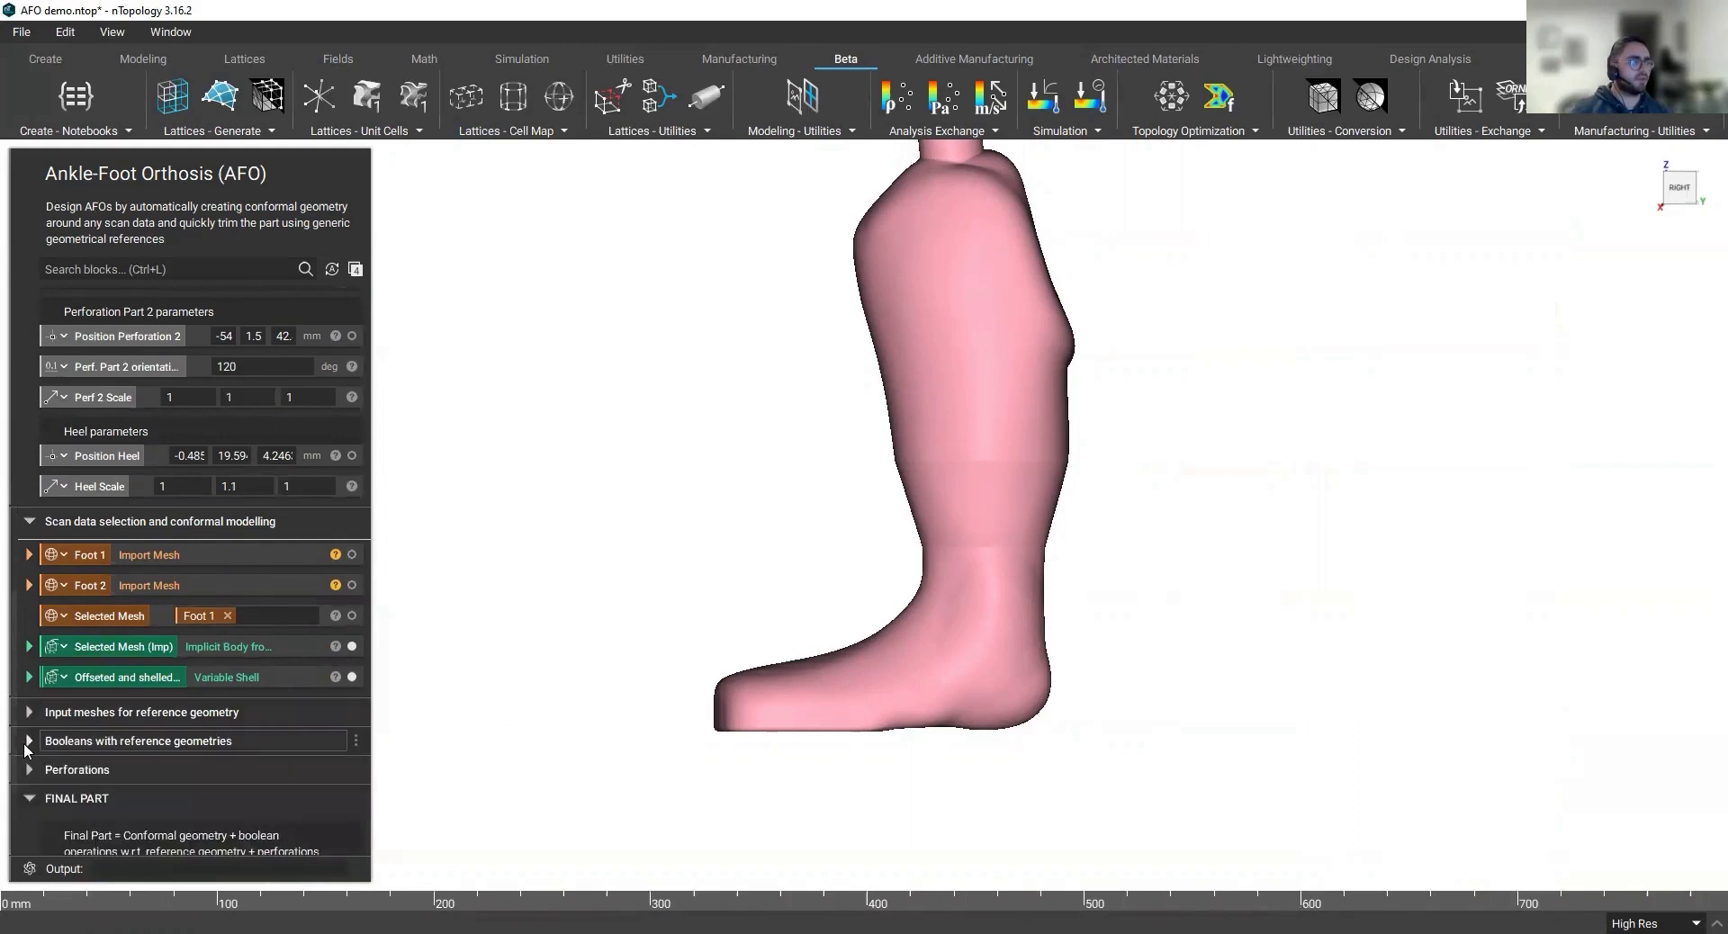
click(28, 742)
scroll(78, 736, down, 2)
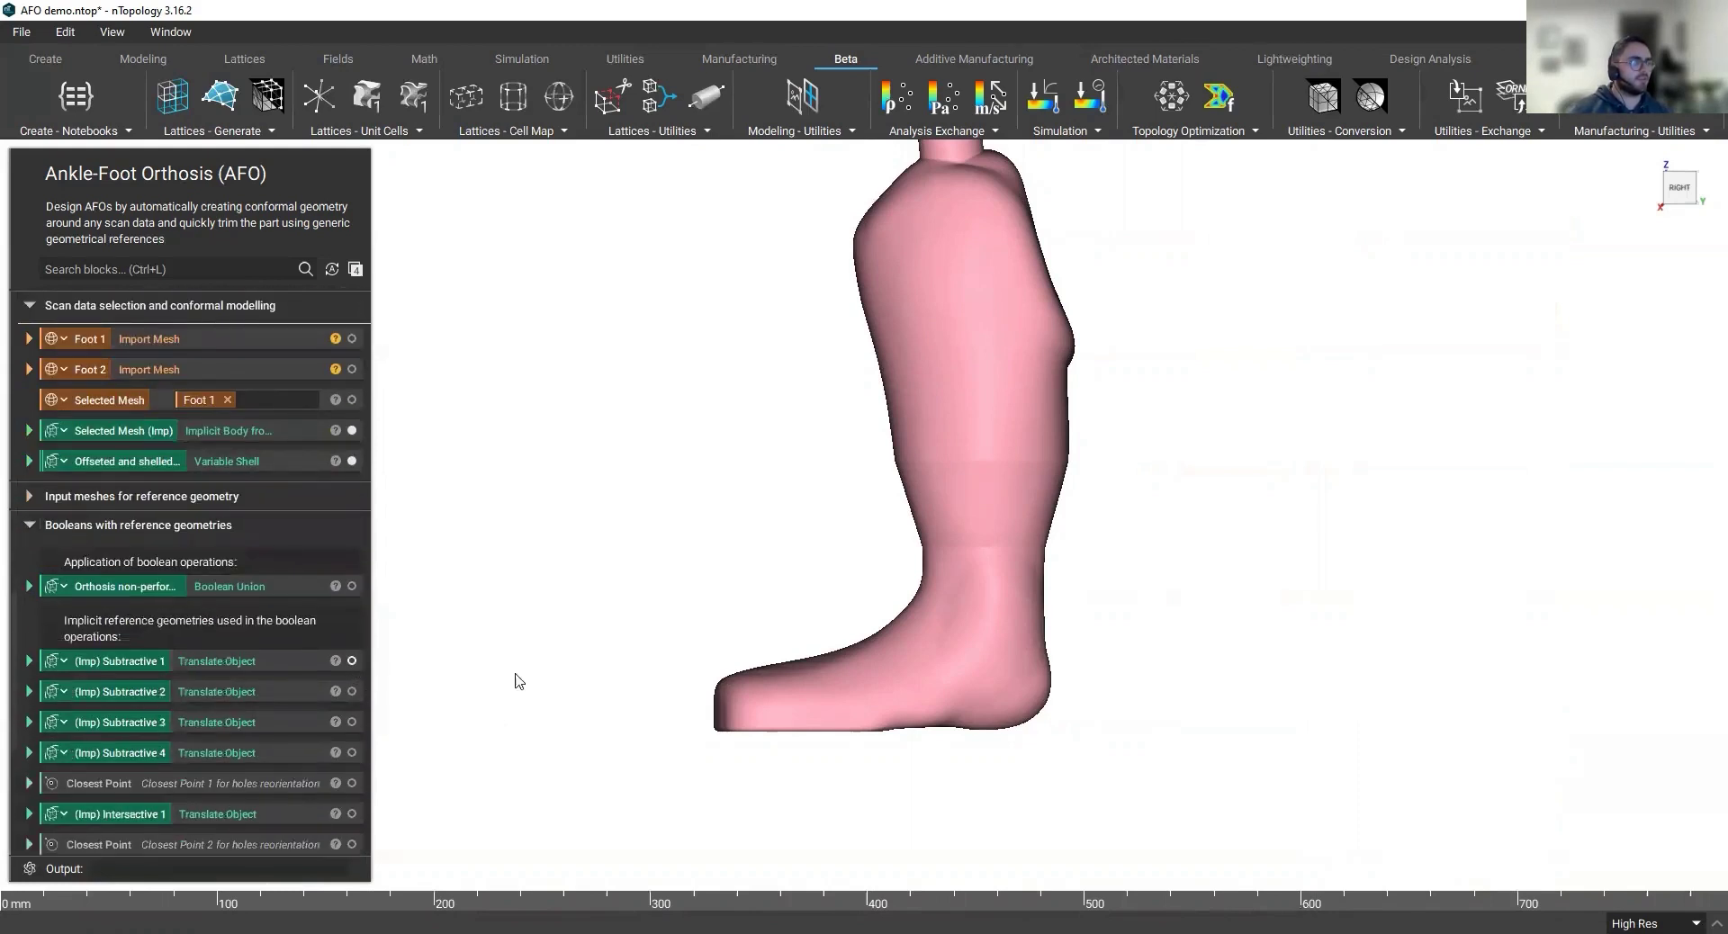
key(1)
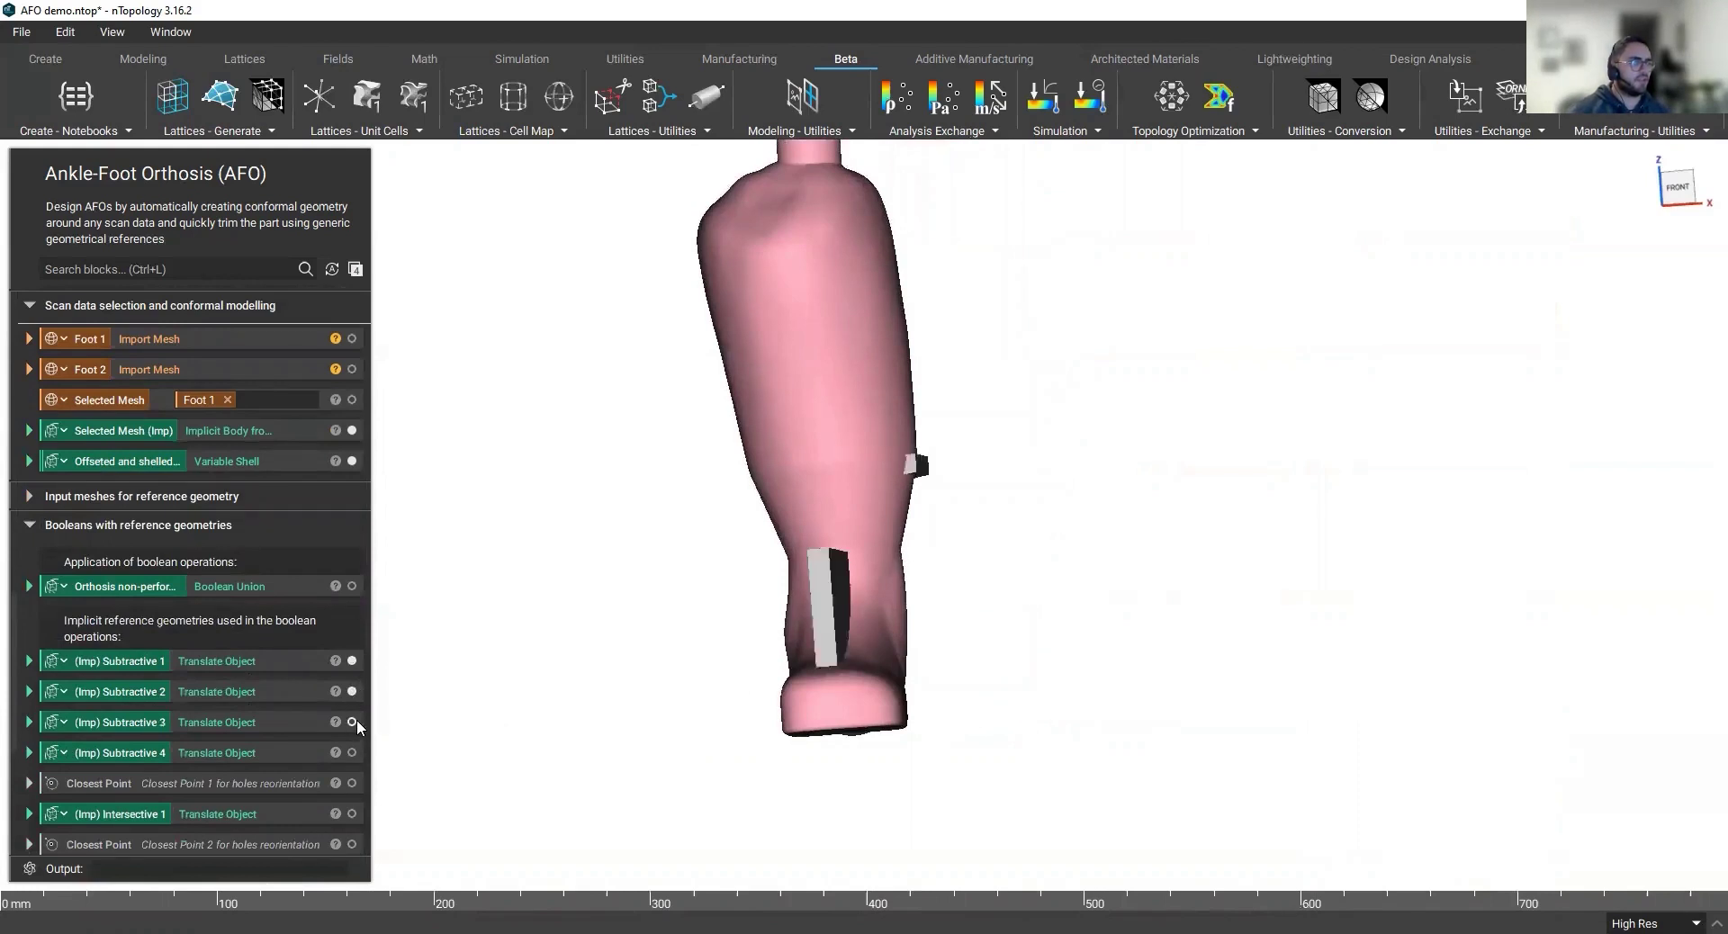
Step: Show the Subtractive 3 reference block and orbit around the leg to inspect the trimming blocks
click(353, 752)
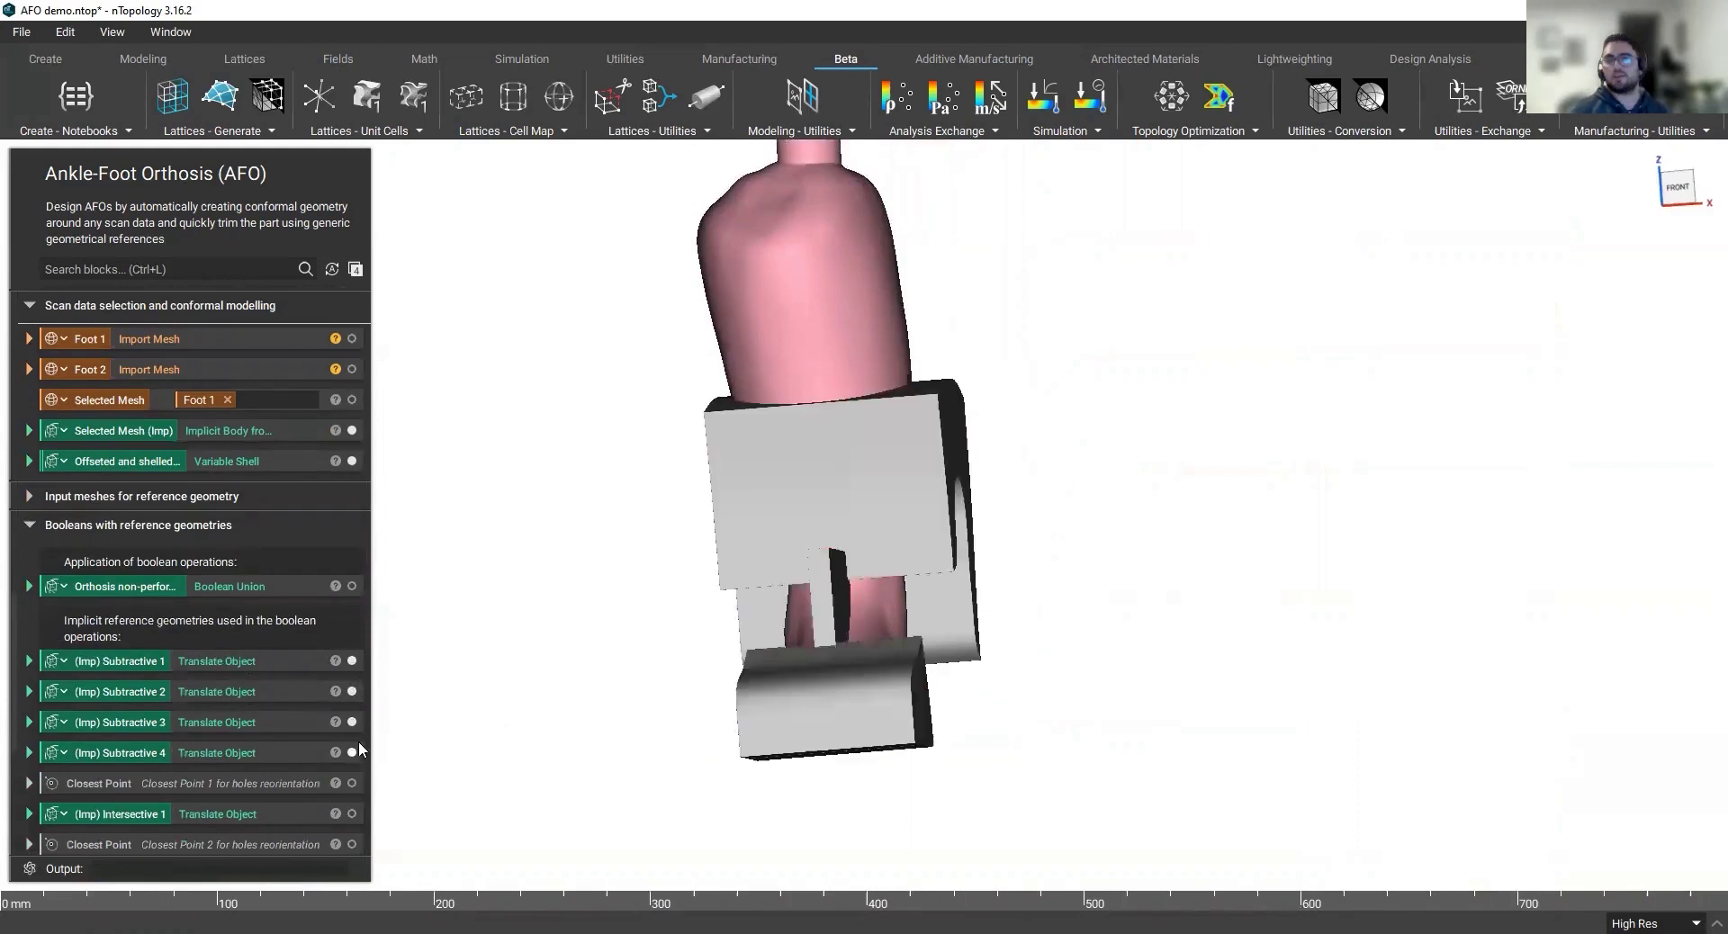
right_drag(1069, 531, 798, 489)
scroll(810, 540, up, 4)
right_drag(907, 484, 930, 427)
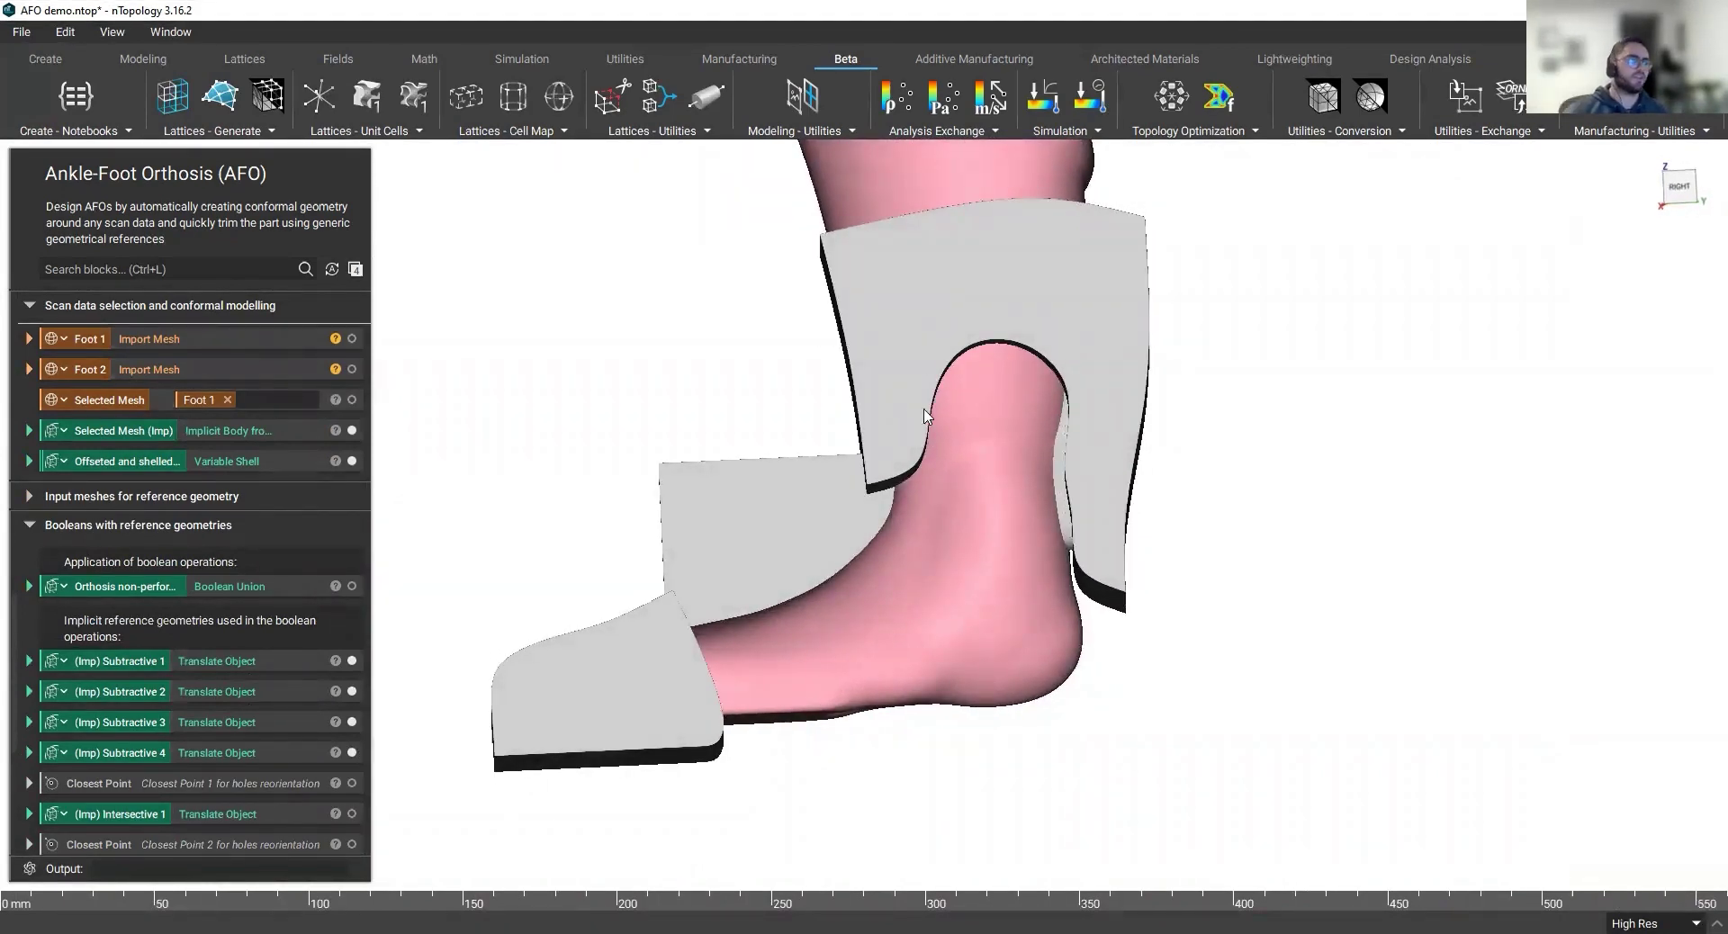
scroll(191, 612, down, 5)
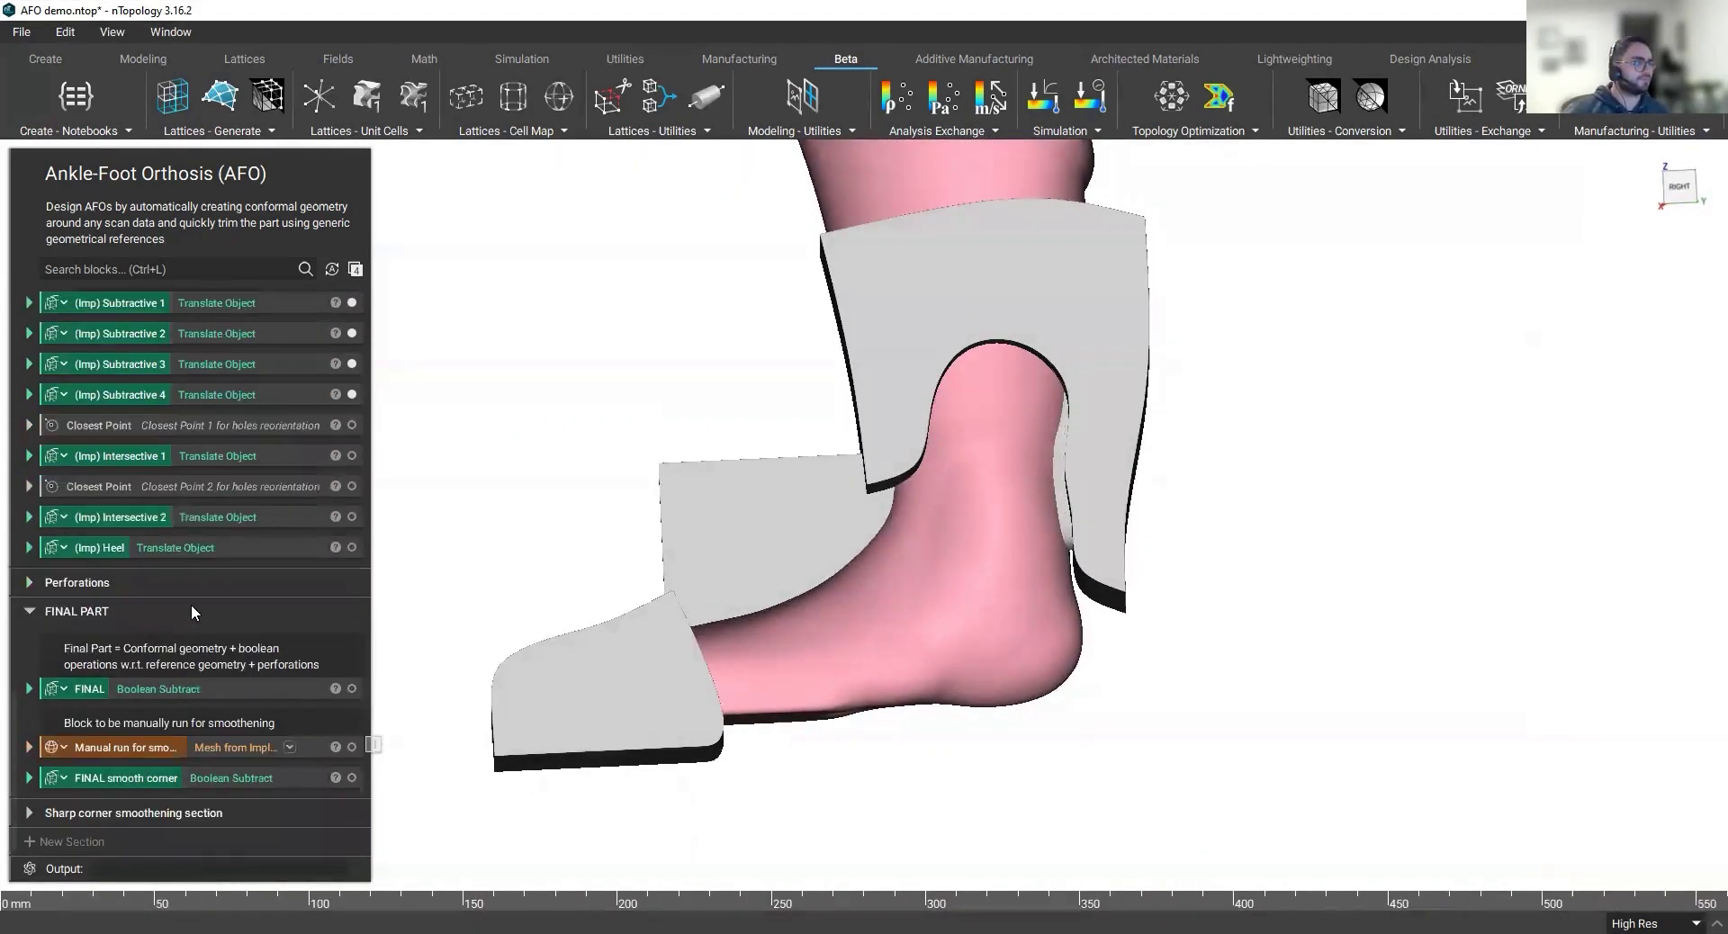
Step: Display only the FINAL smooth corner orthosis and zoom onto its perforated heel area
click(237, 780)
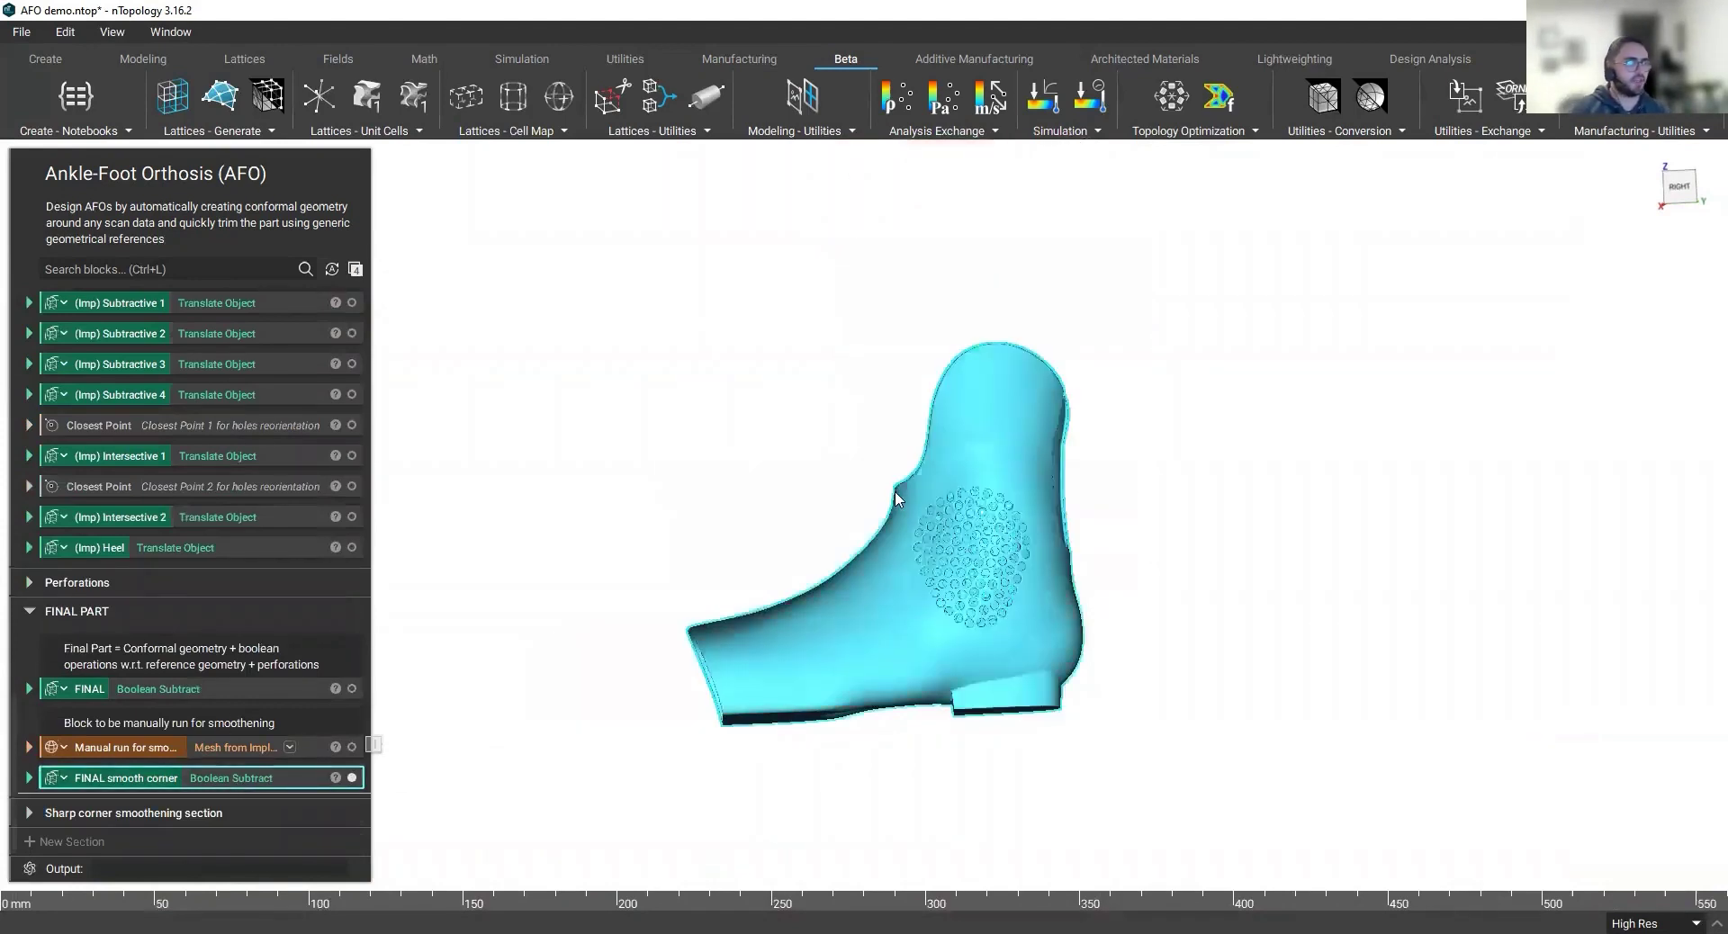
right_drag(895, 490, 1319, 579)
middle_drag(1141, 574, 1070, 482)
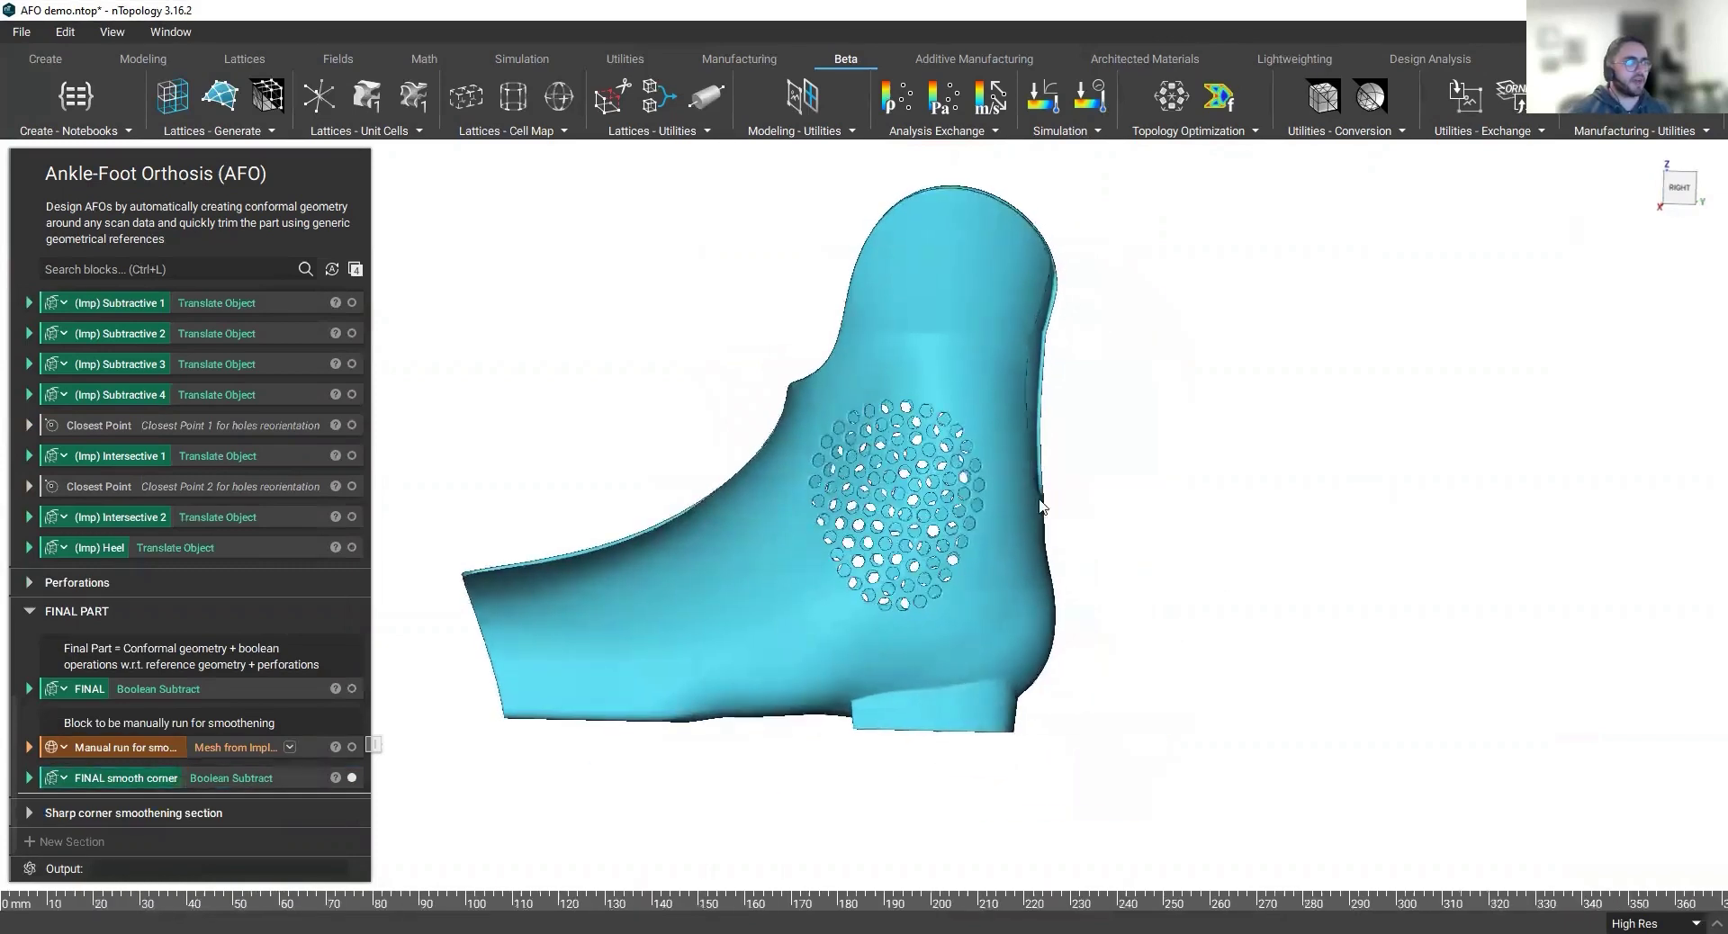
scroll(1026, 503, up, 3)
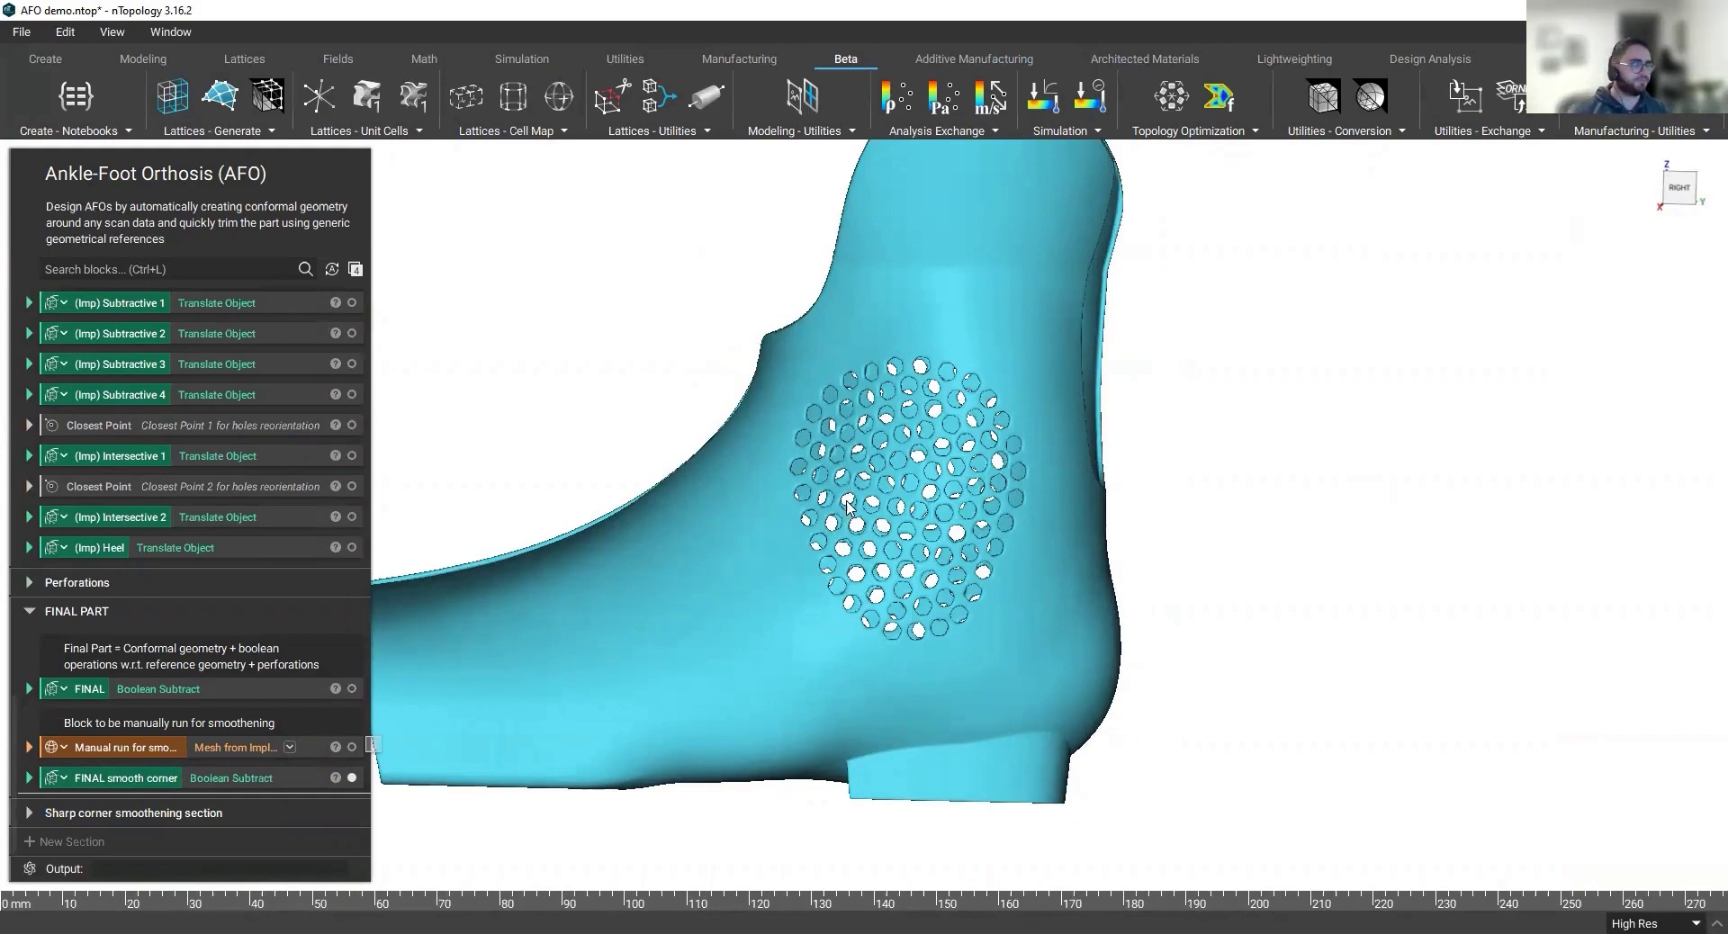
scroll(325, 512, up, 10)
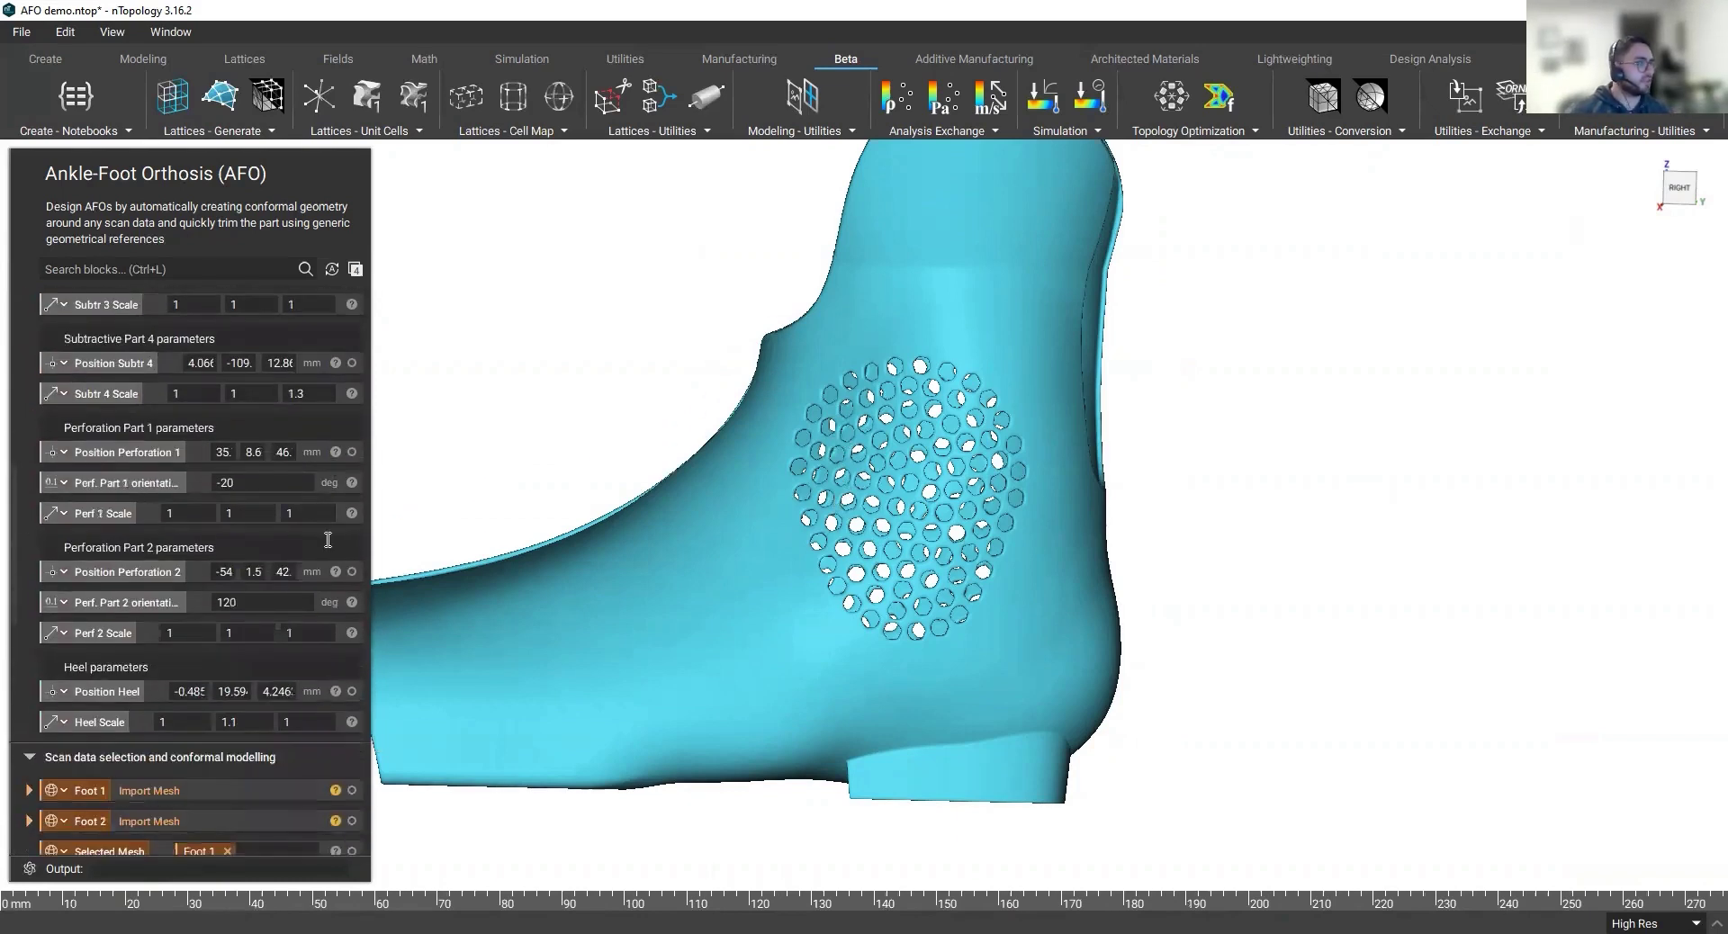
scroll(189, 646, down, 1)
scroll(189, 646, up, 12)
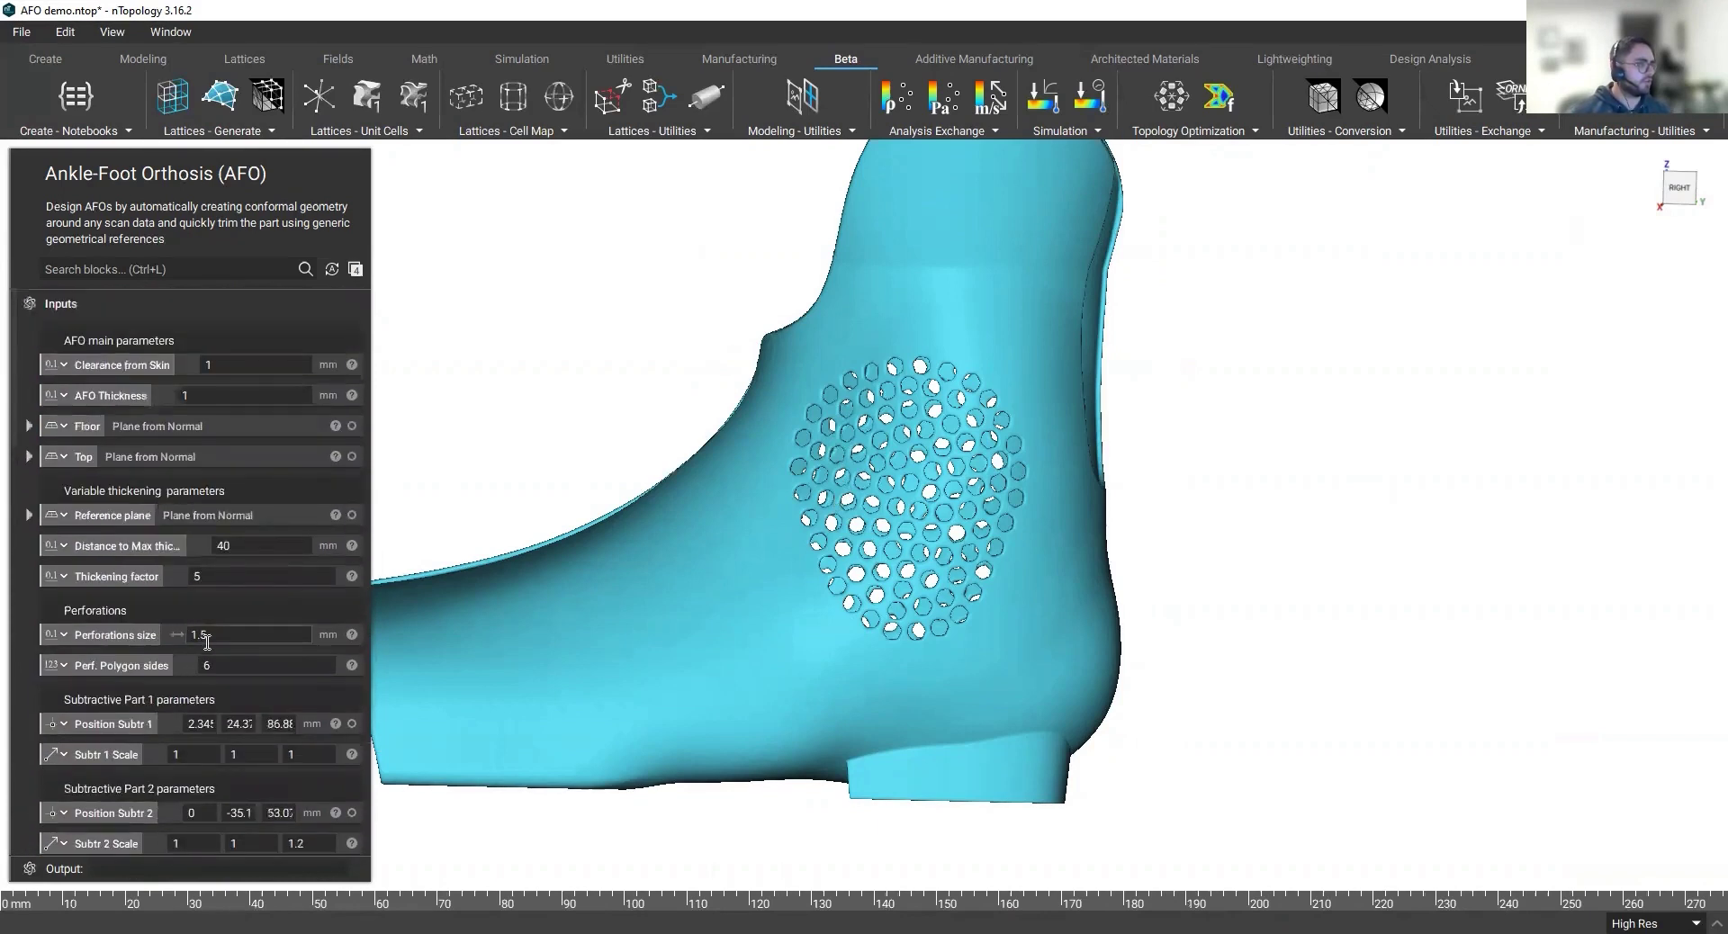
click(212, 635)
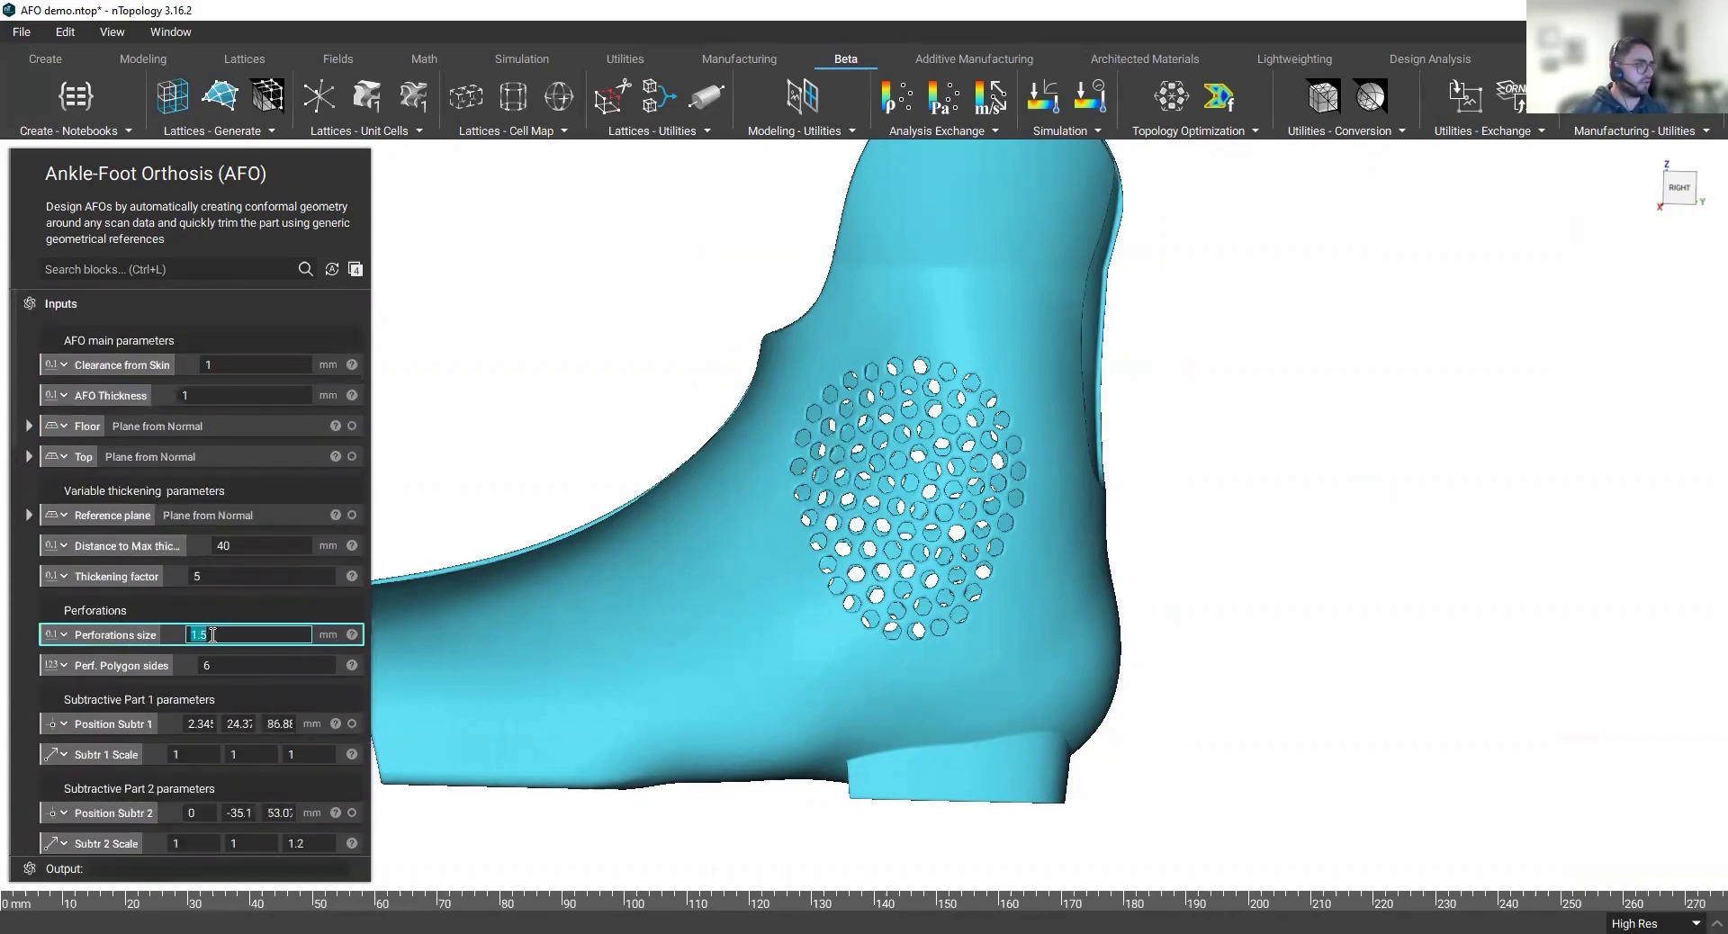
click(468, 461)
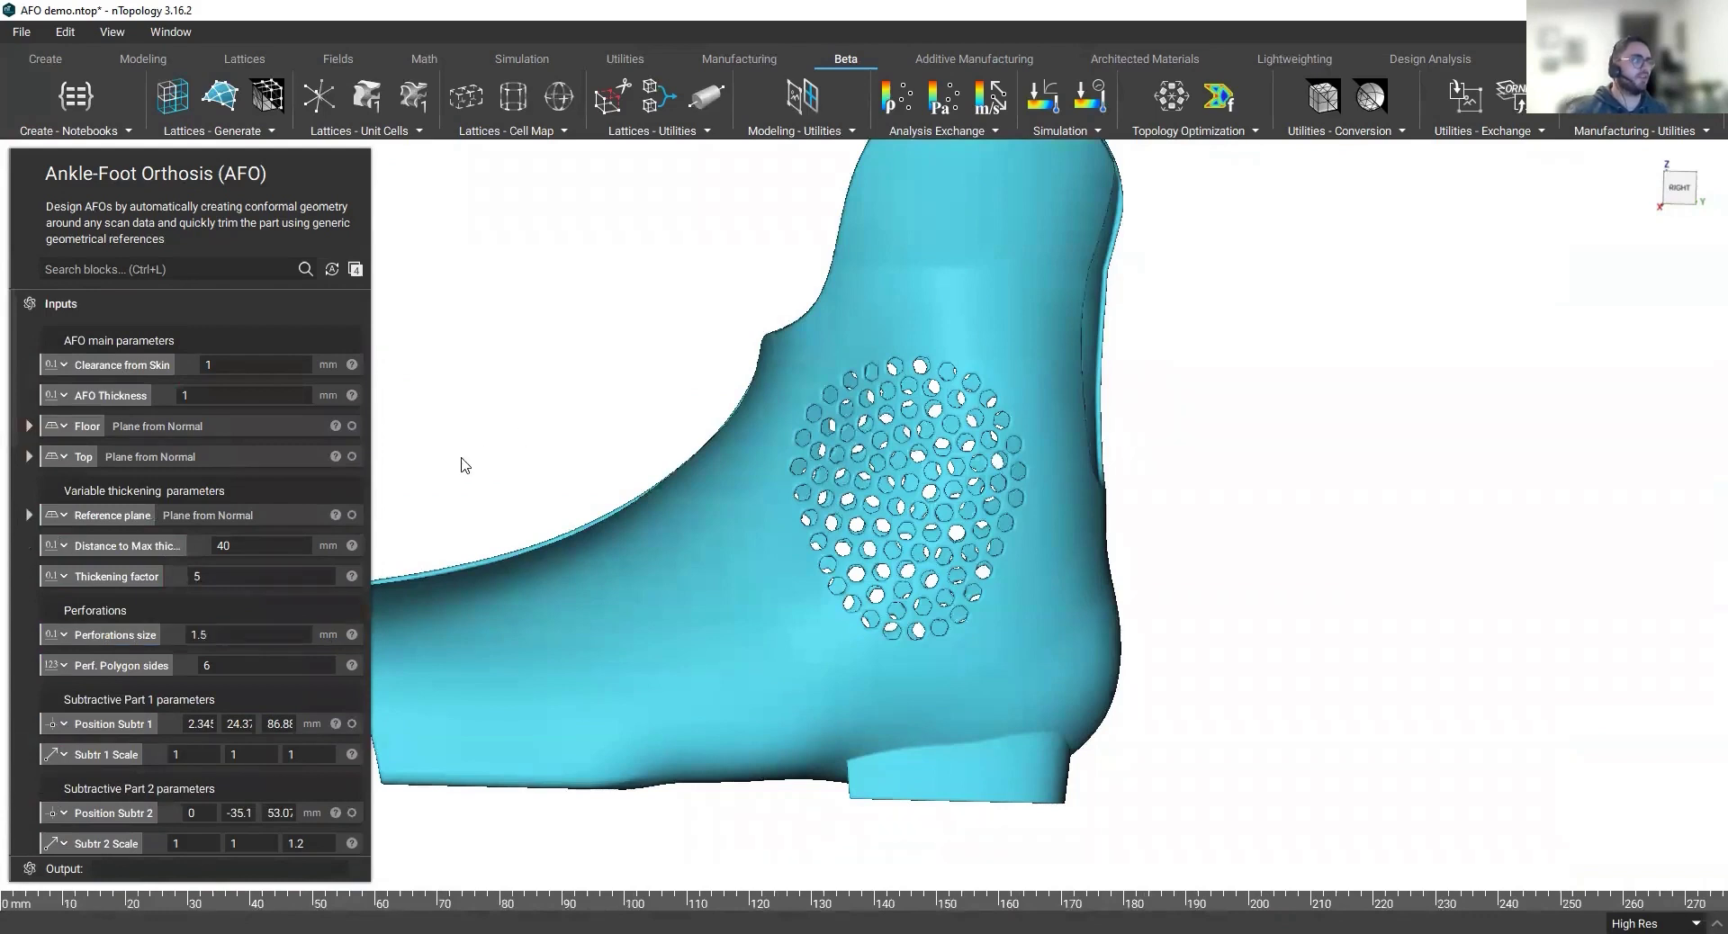
Step: Show the Foot 1 scan inside the orthosis and orbit around it to check the fit
scroll(657, 641, down, 3)
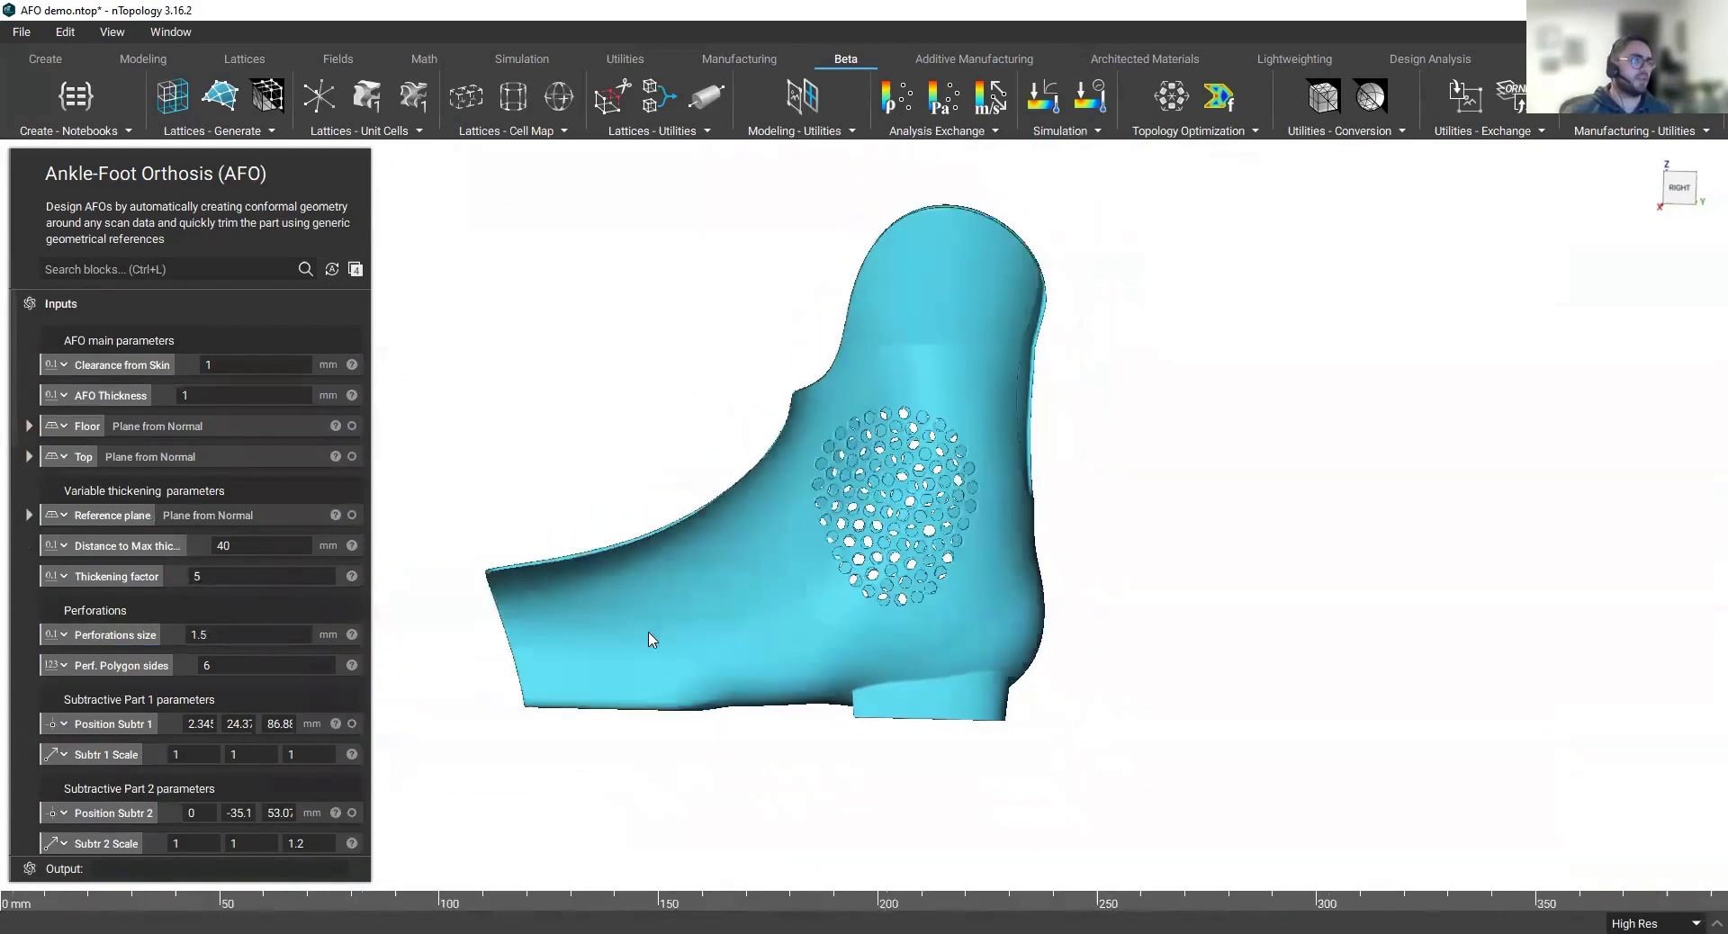
right_drag(657, 640, 929, 601)
right_drag(432, 640, 954, 590)
scroll(297, 578, down, 10)
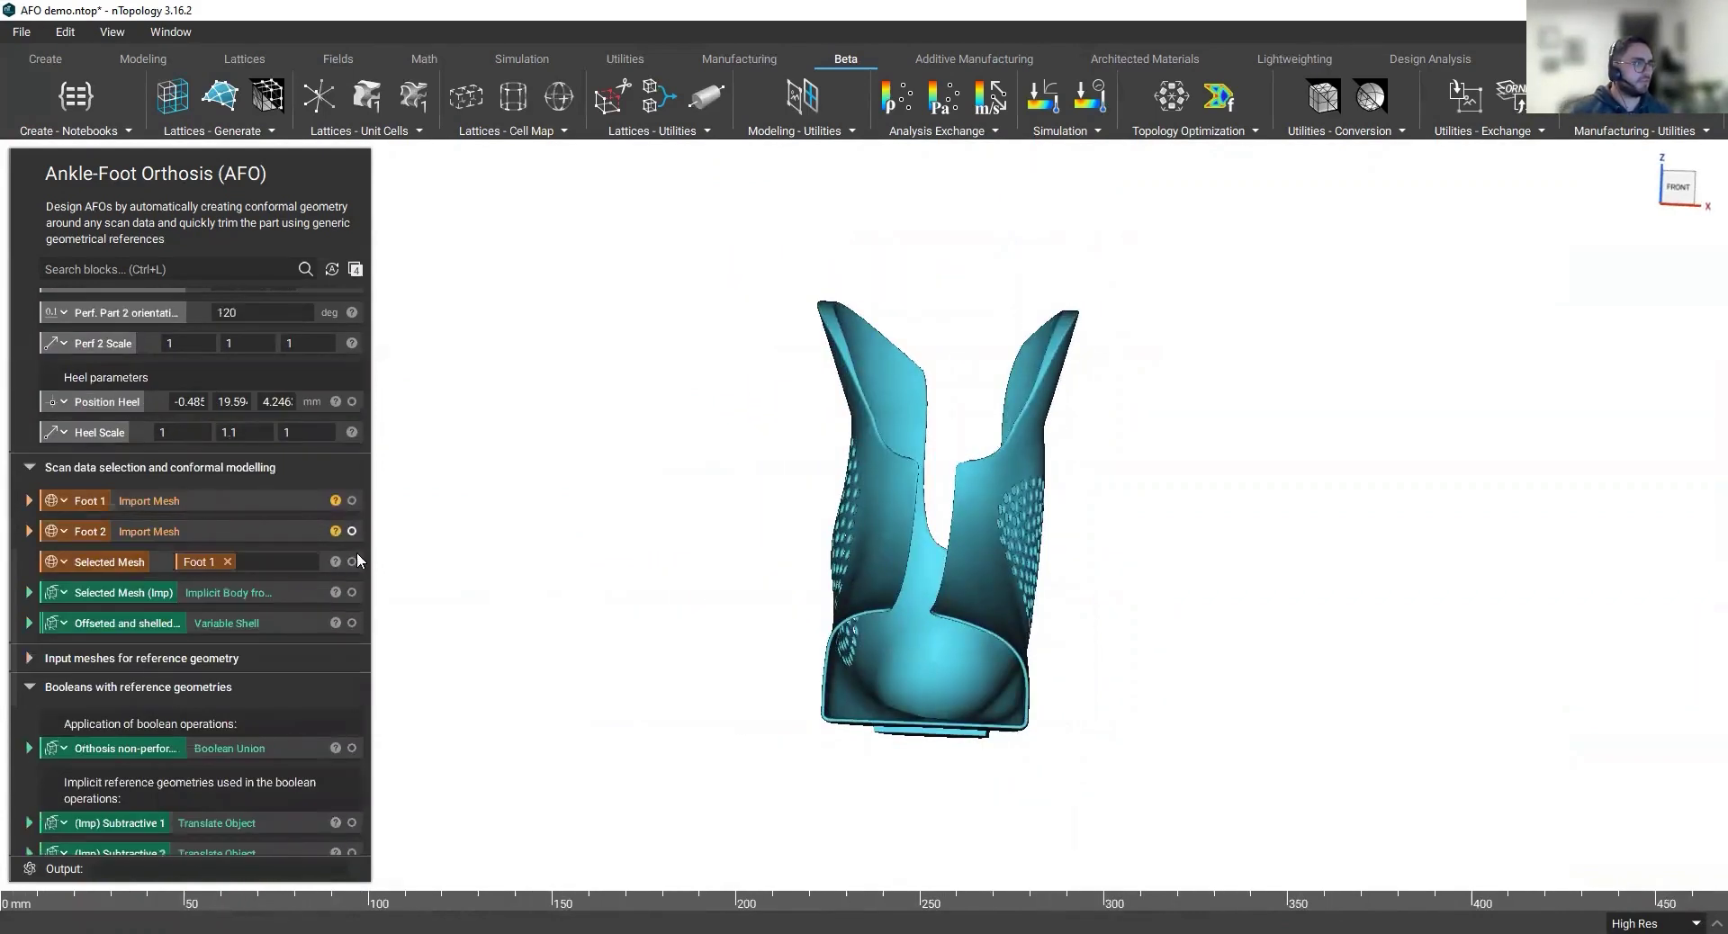
click(352, 562)
right_drag(844, 646, 1206, 698)
middle_drag(1193, 615, 1065, 633)
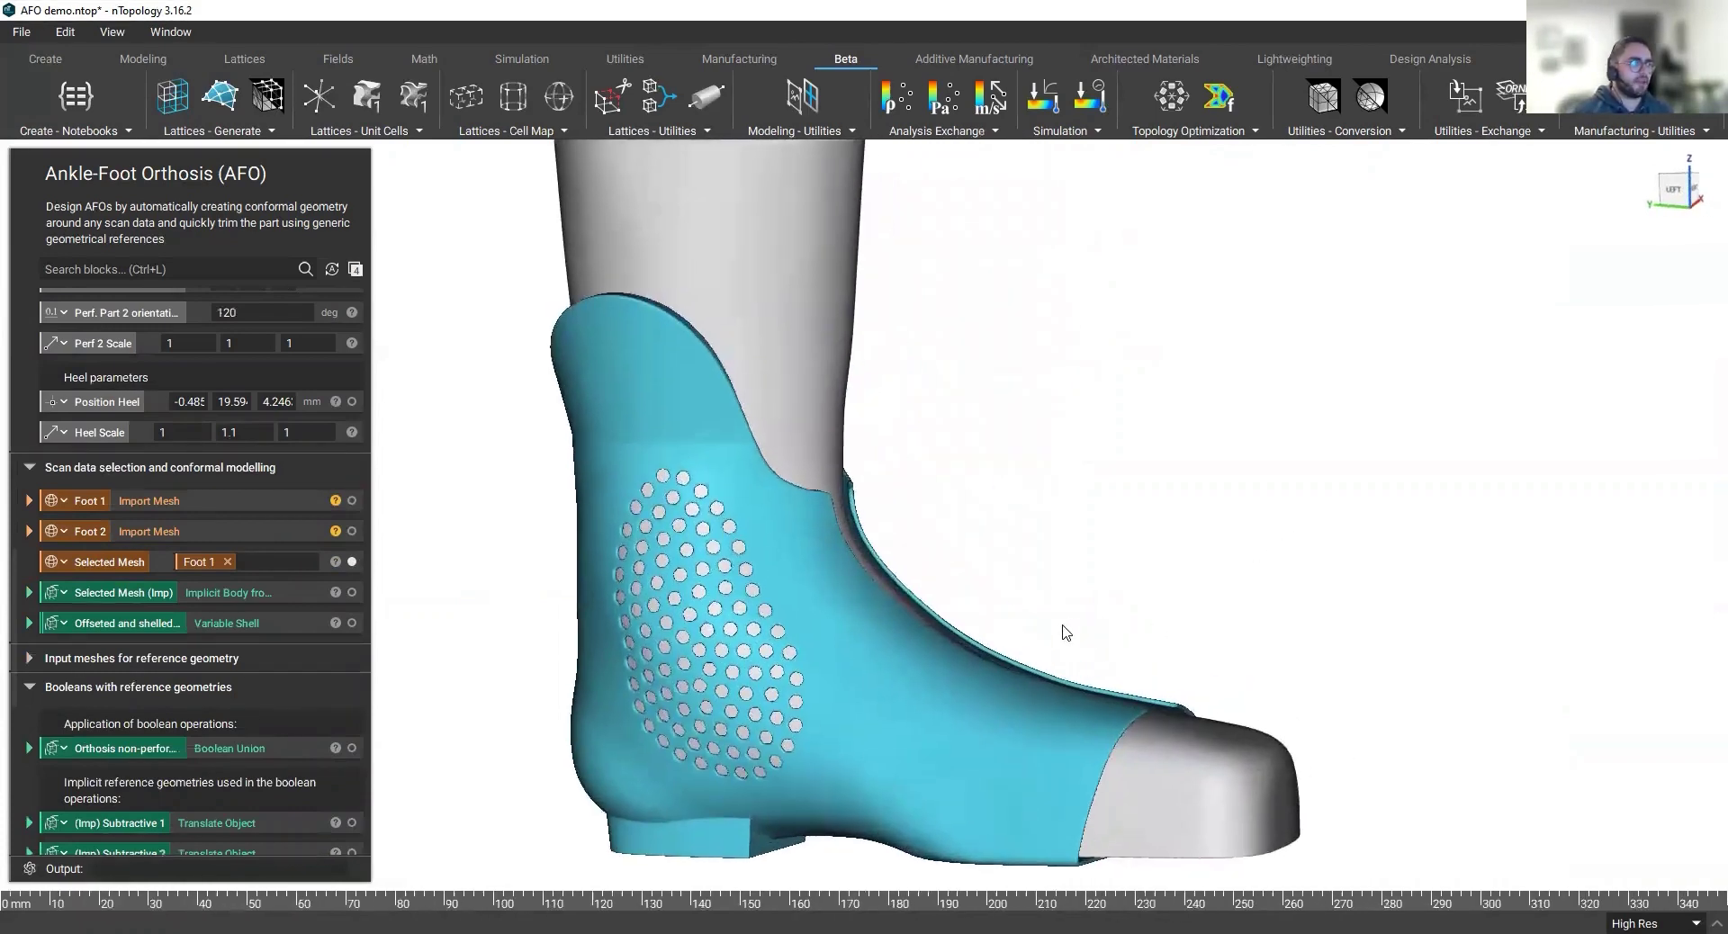
right_drag(1113, 573, 869, 538)
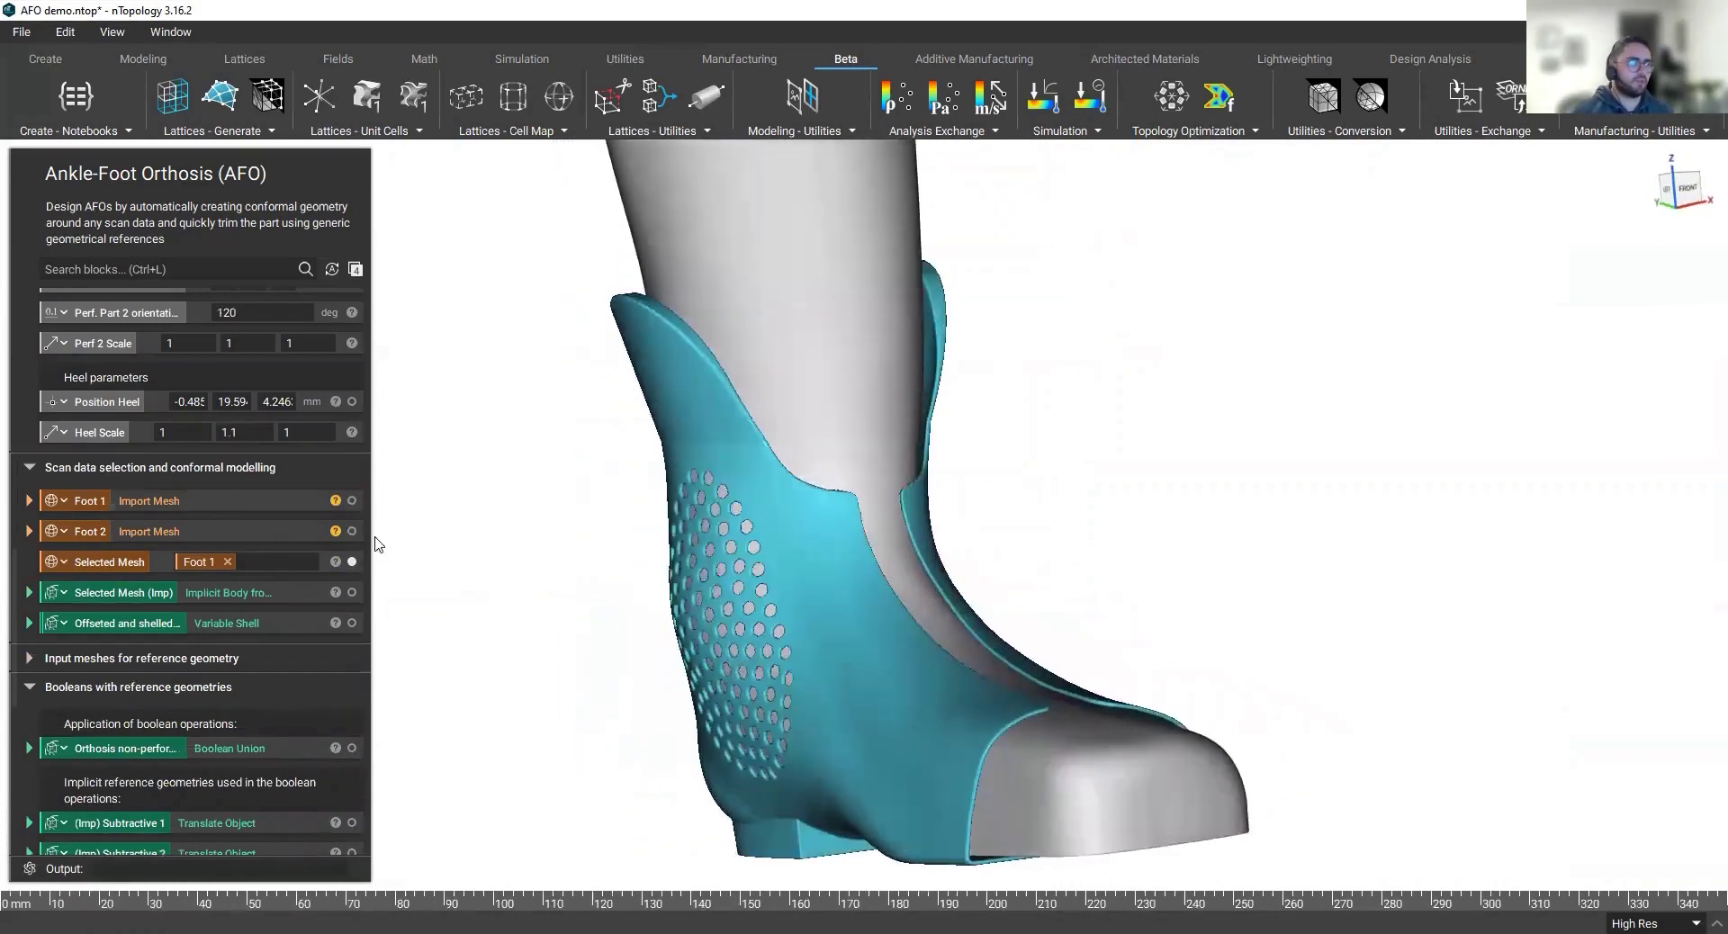
Step: Display the Foot 2 scan and square the view to the Left side
click(287, 540)
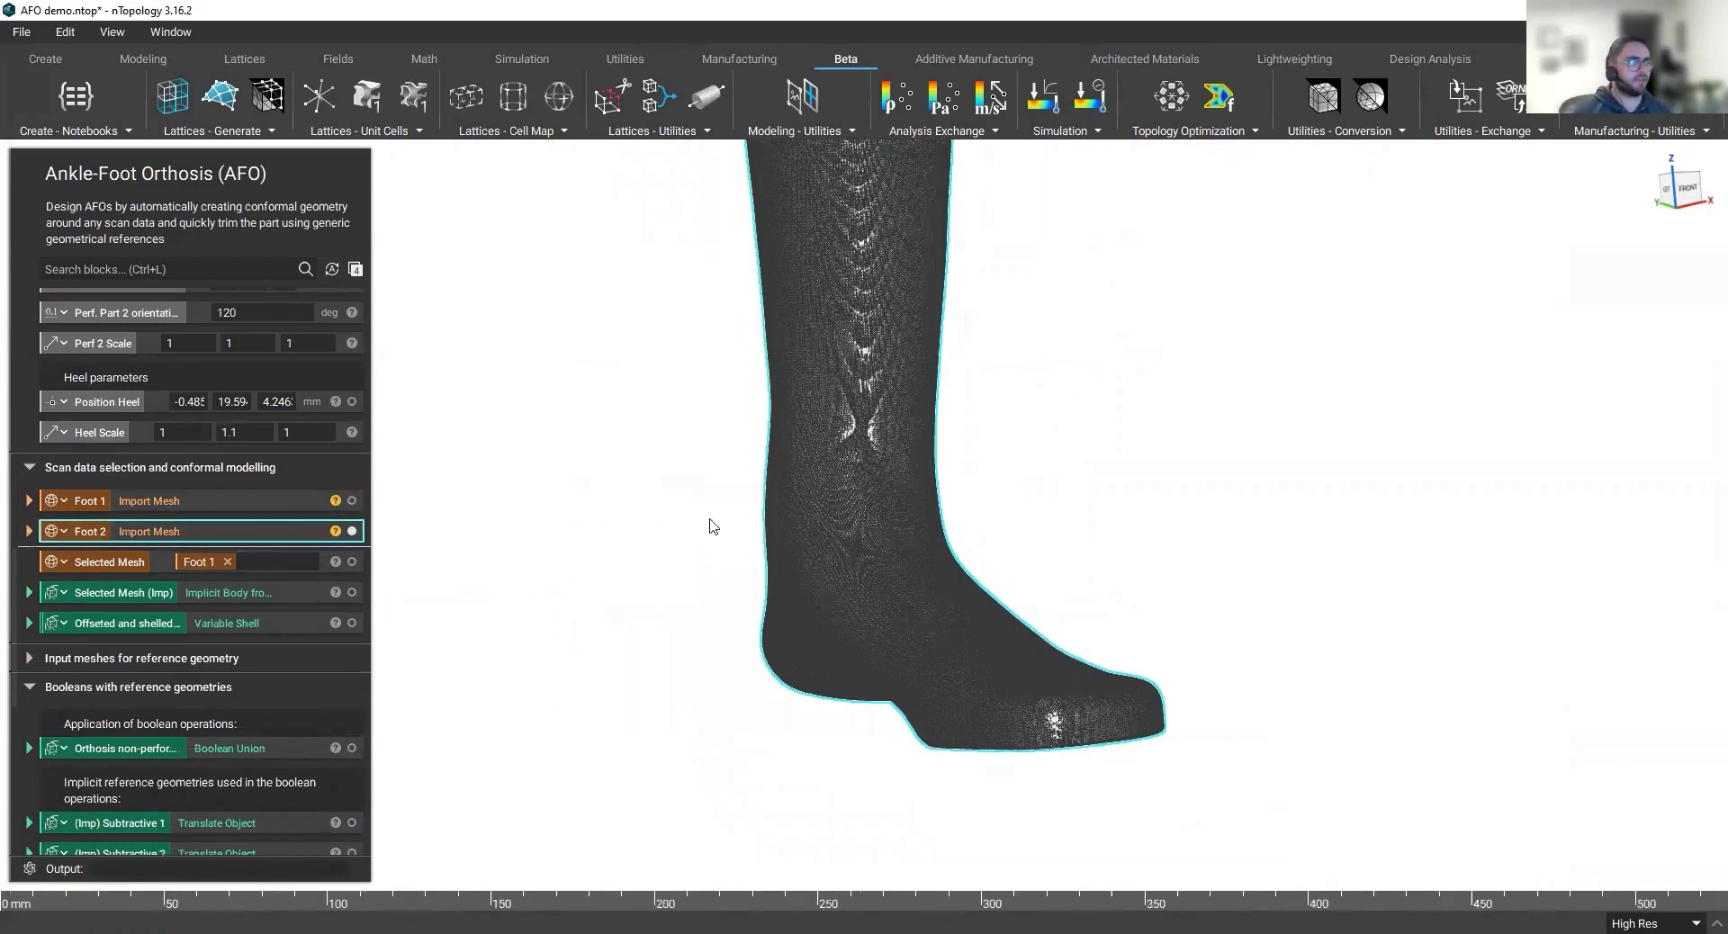
click(713, 526)
right_drag(713, 527, 945, 504)
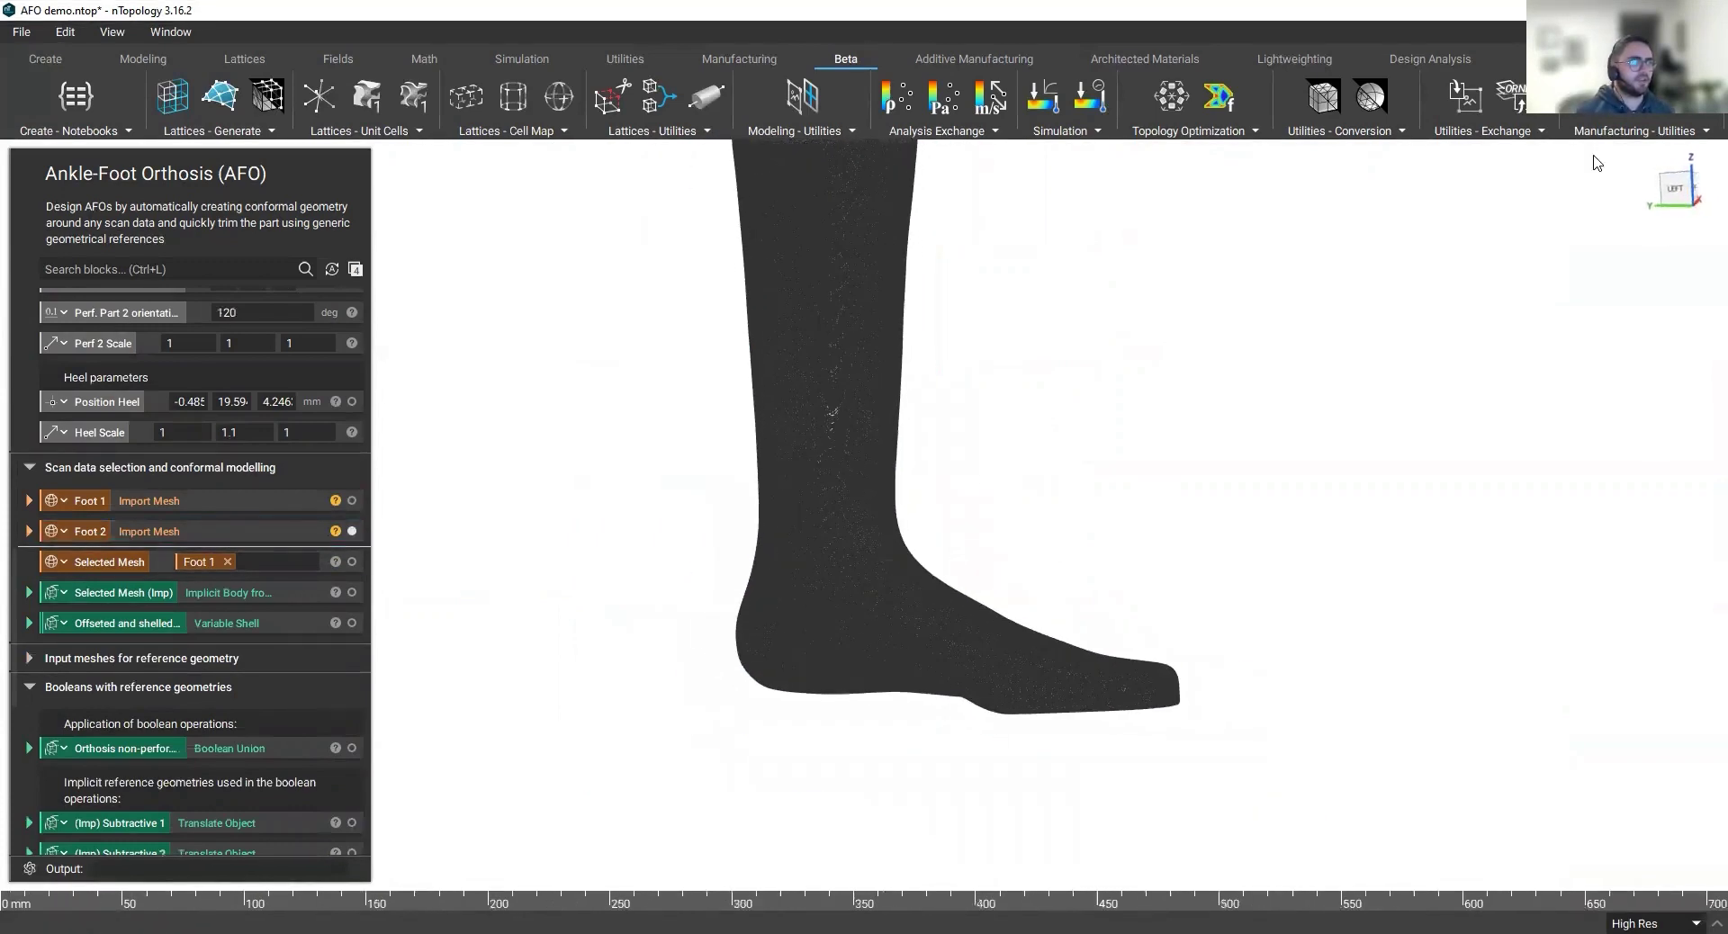
click(1675, 188)
Step: Overlay the Foot 1 scan on Foot 2 for comparison, then hide it again
click(352, 501)
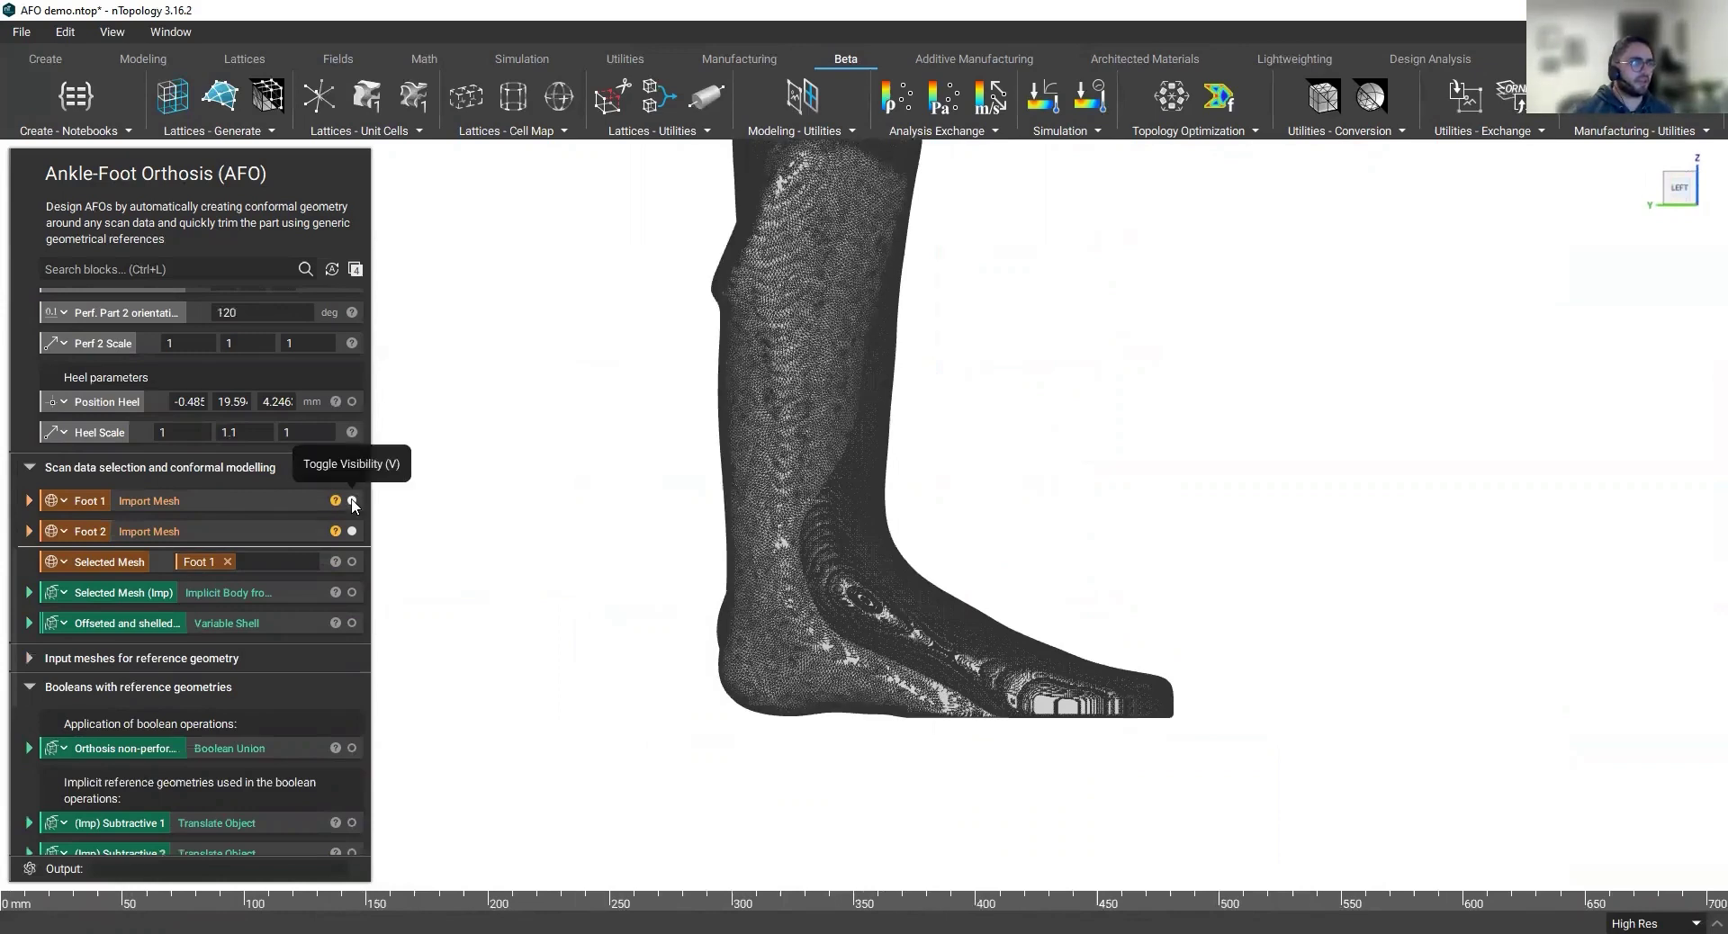
click(352, 500)
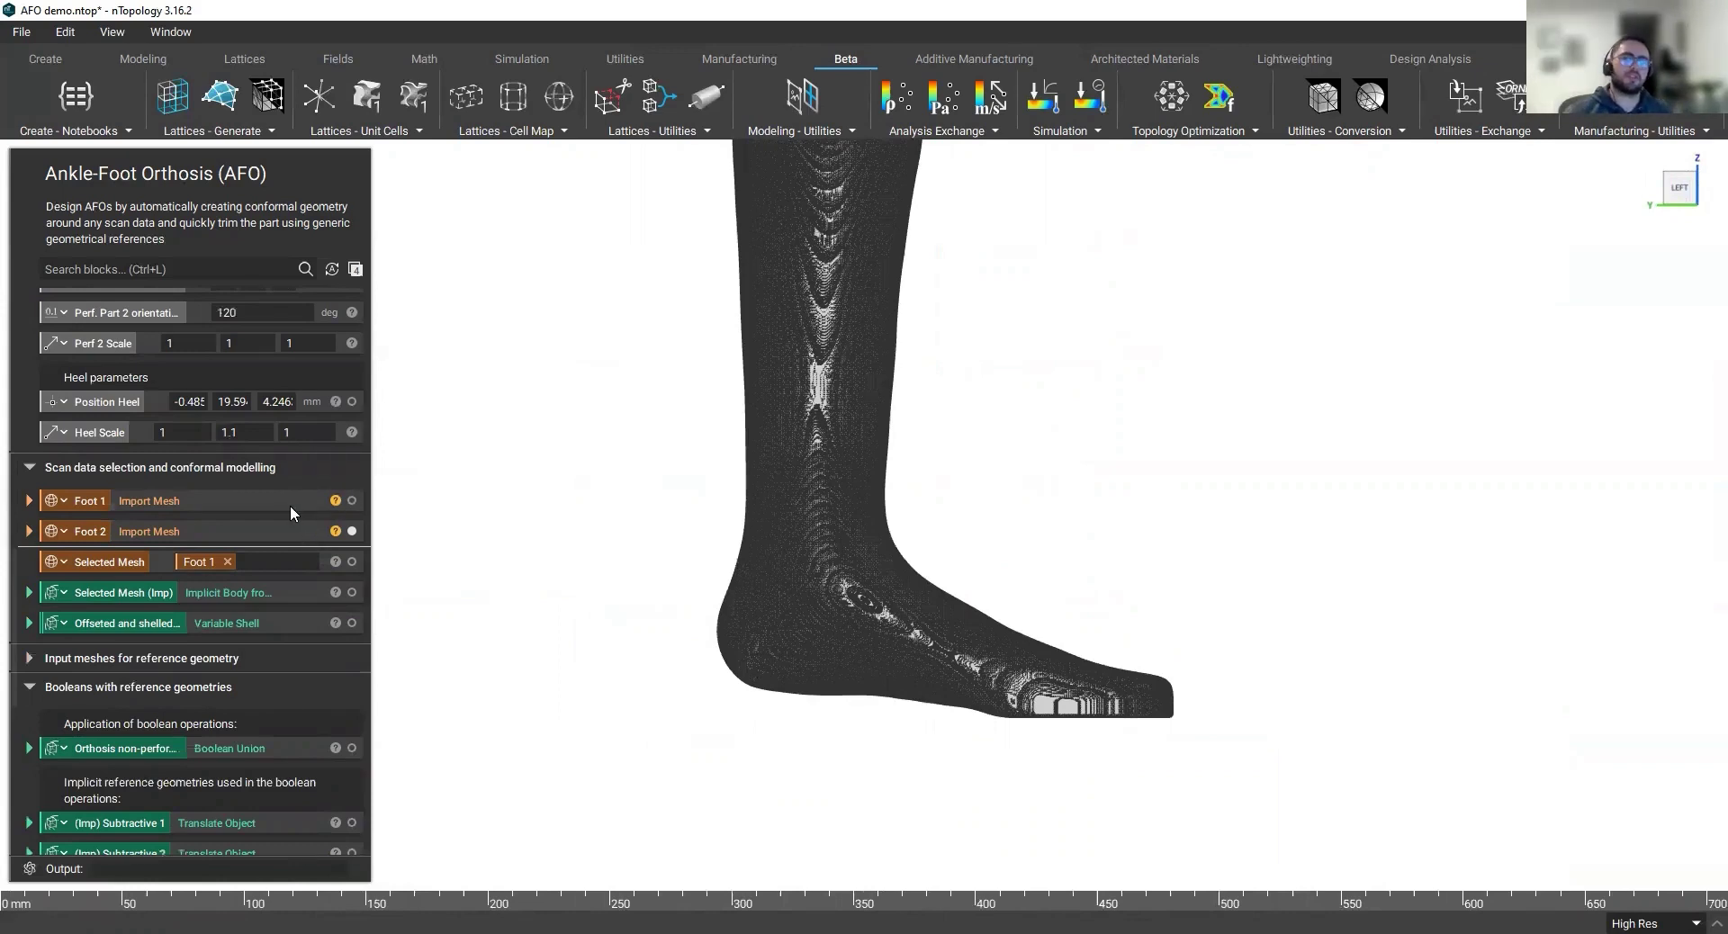
click(213, 529)
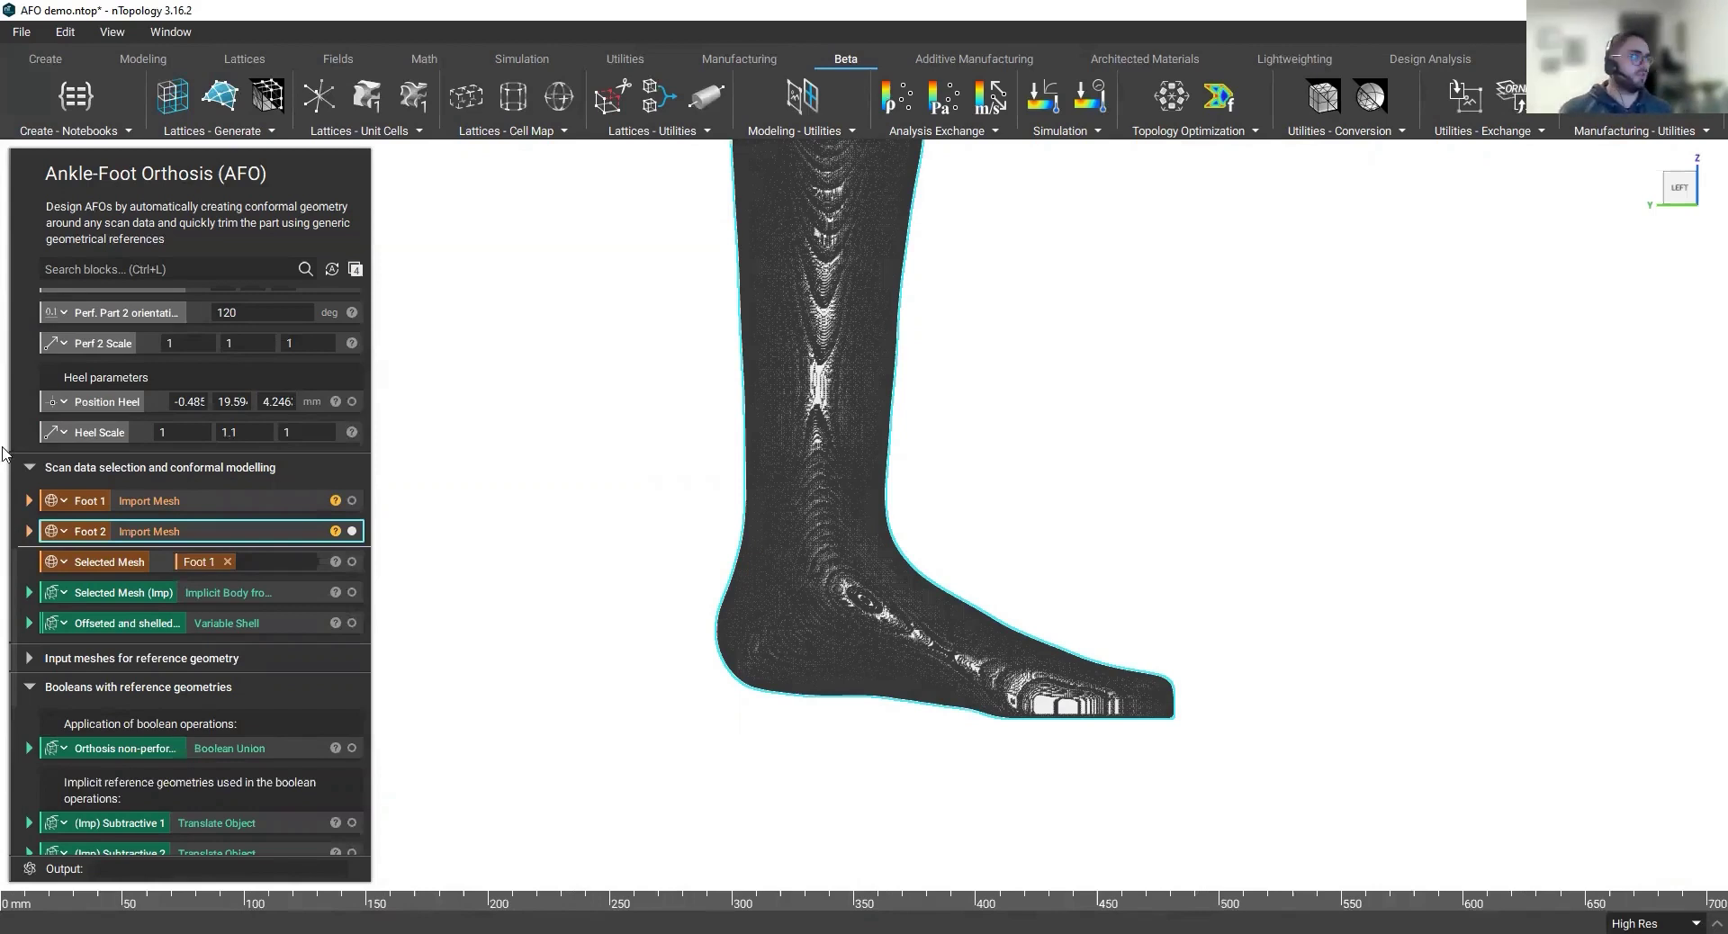
click(428, 519)
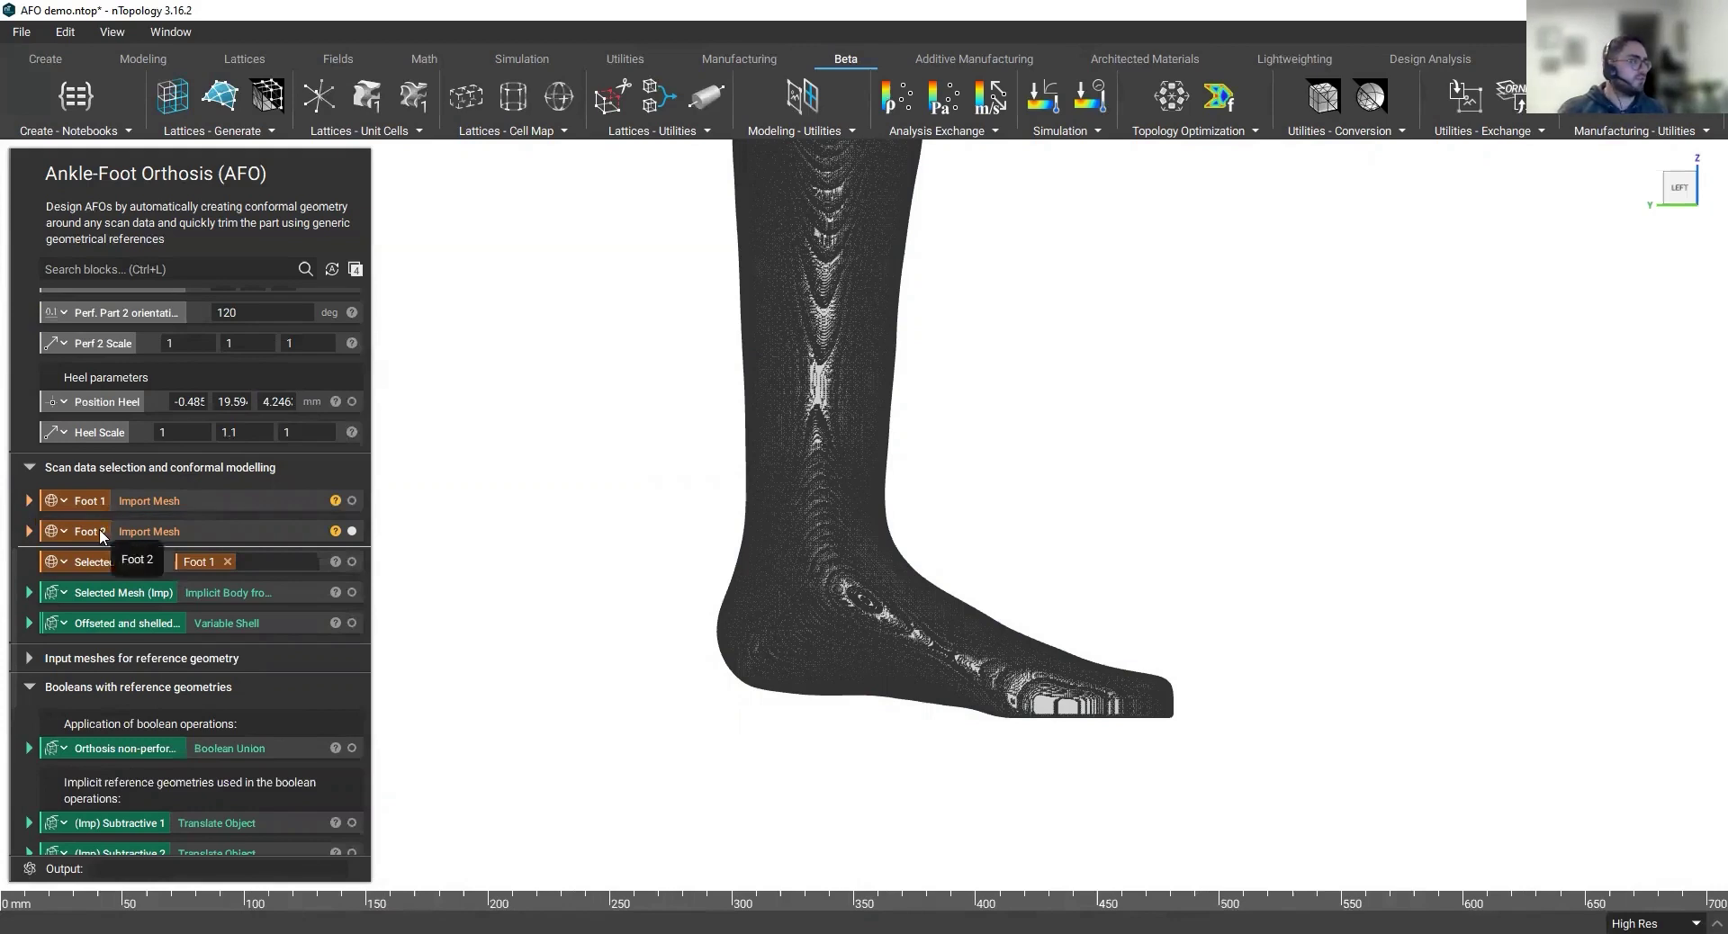
Step: Set Selected Mesh to Foot 2 and display the FINAL Boolean Subtract orthosis
drag(99, 530, 227, 559)
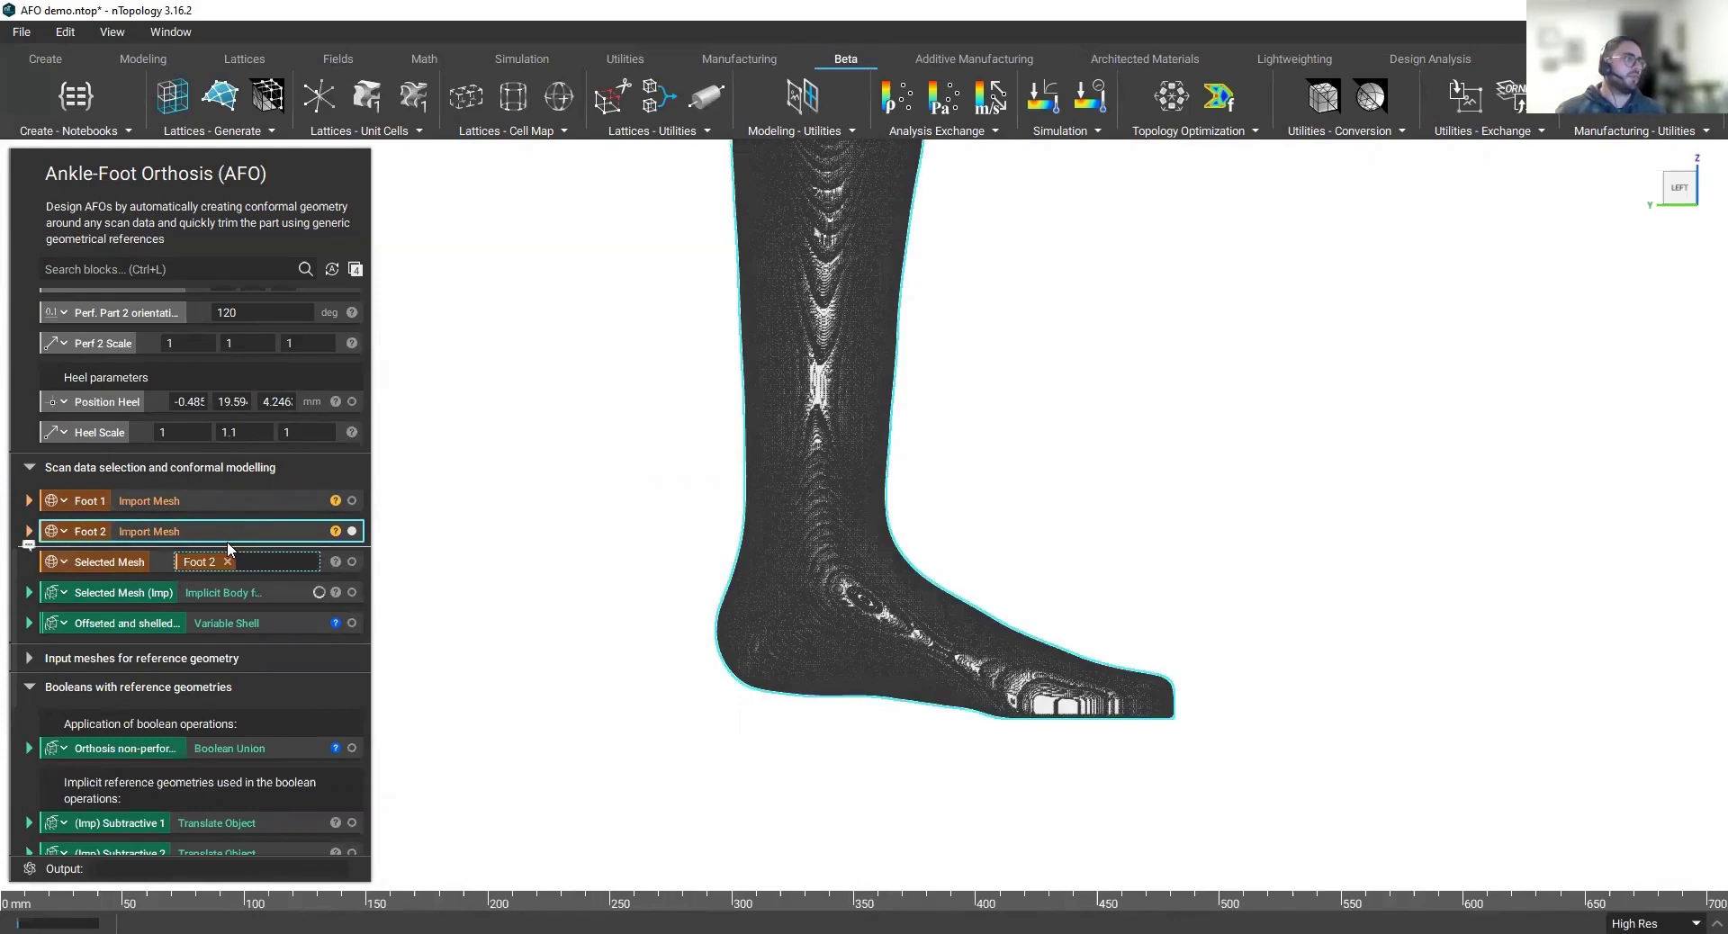
scroll(218, 573, down, 10)
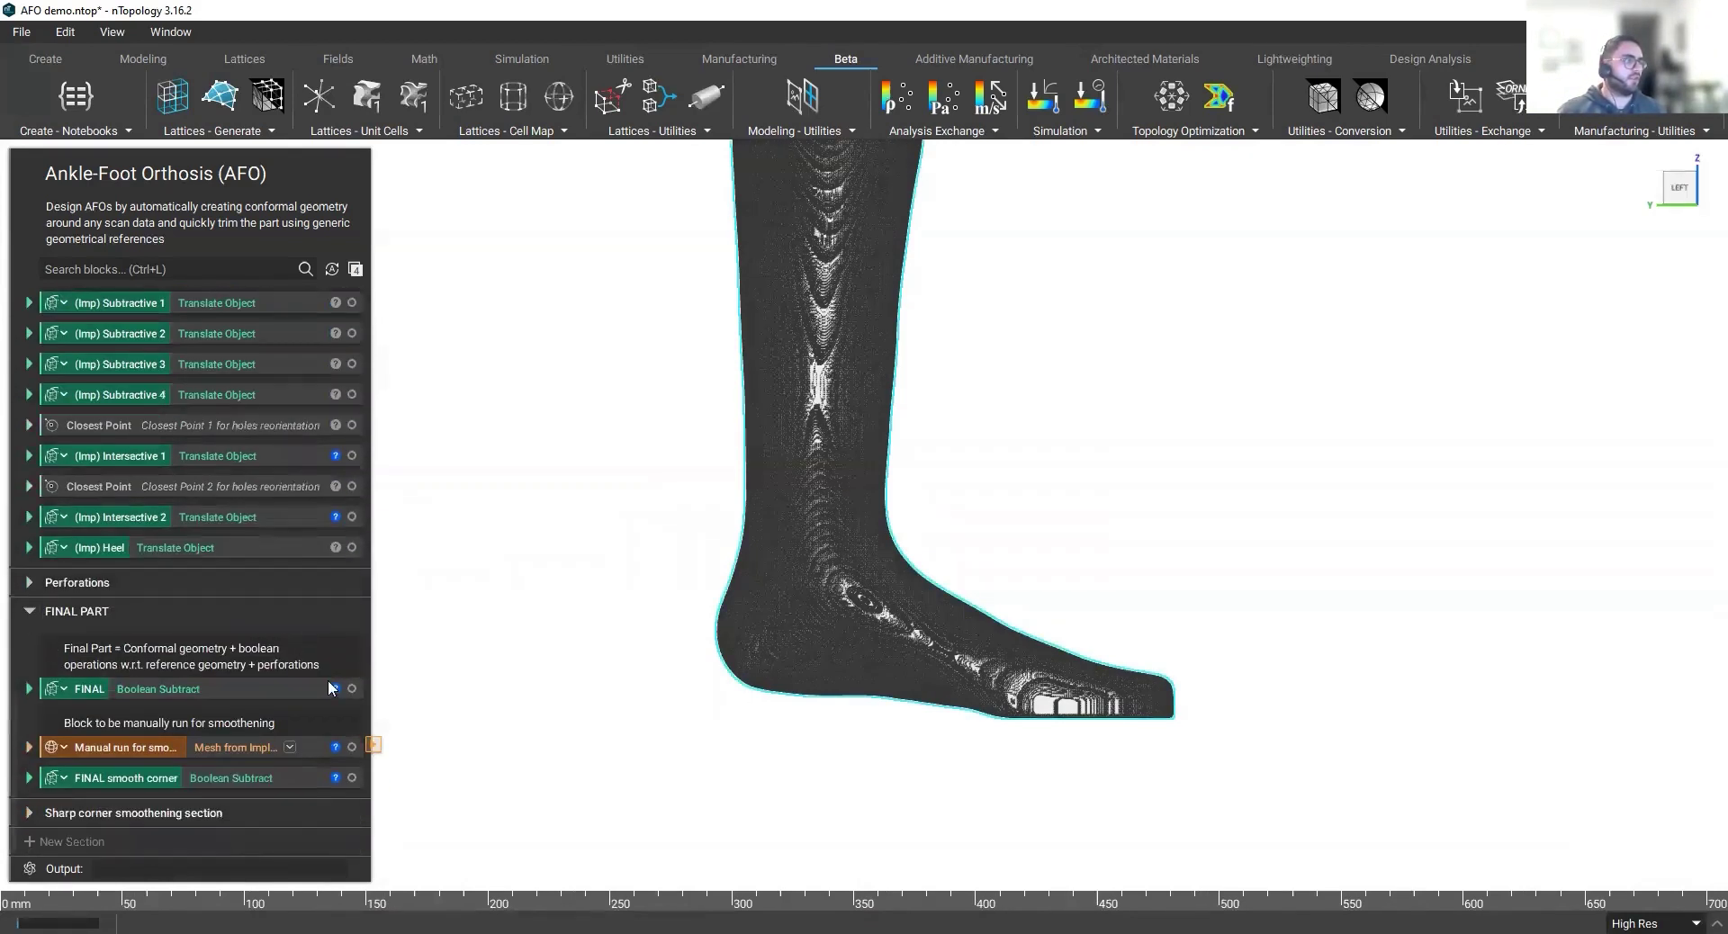
click(351, 689)
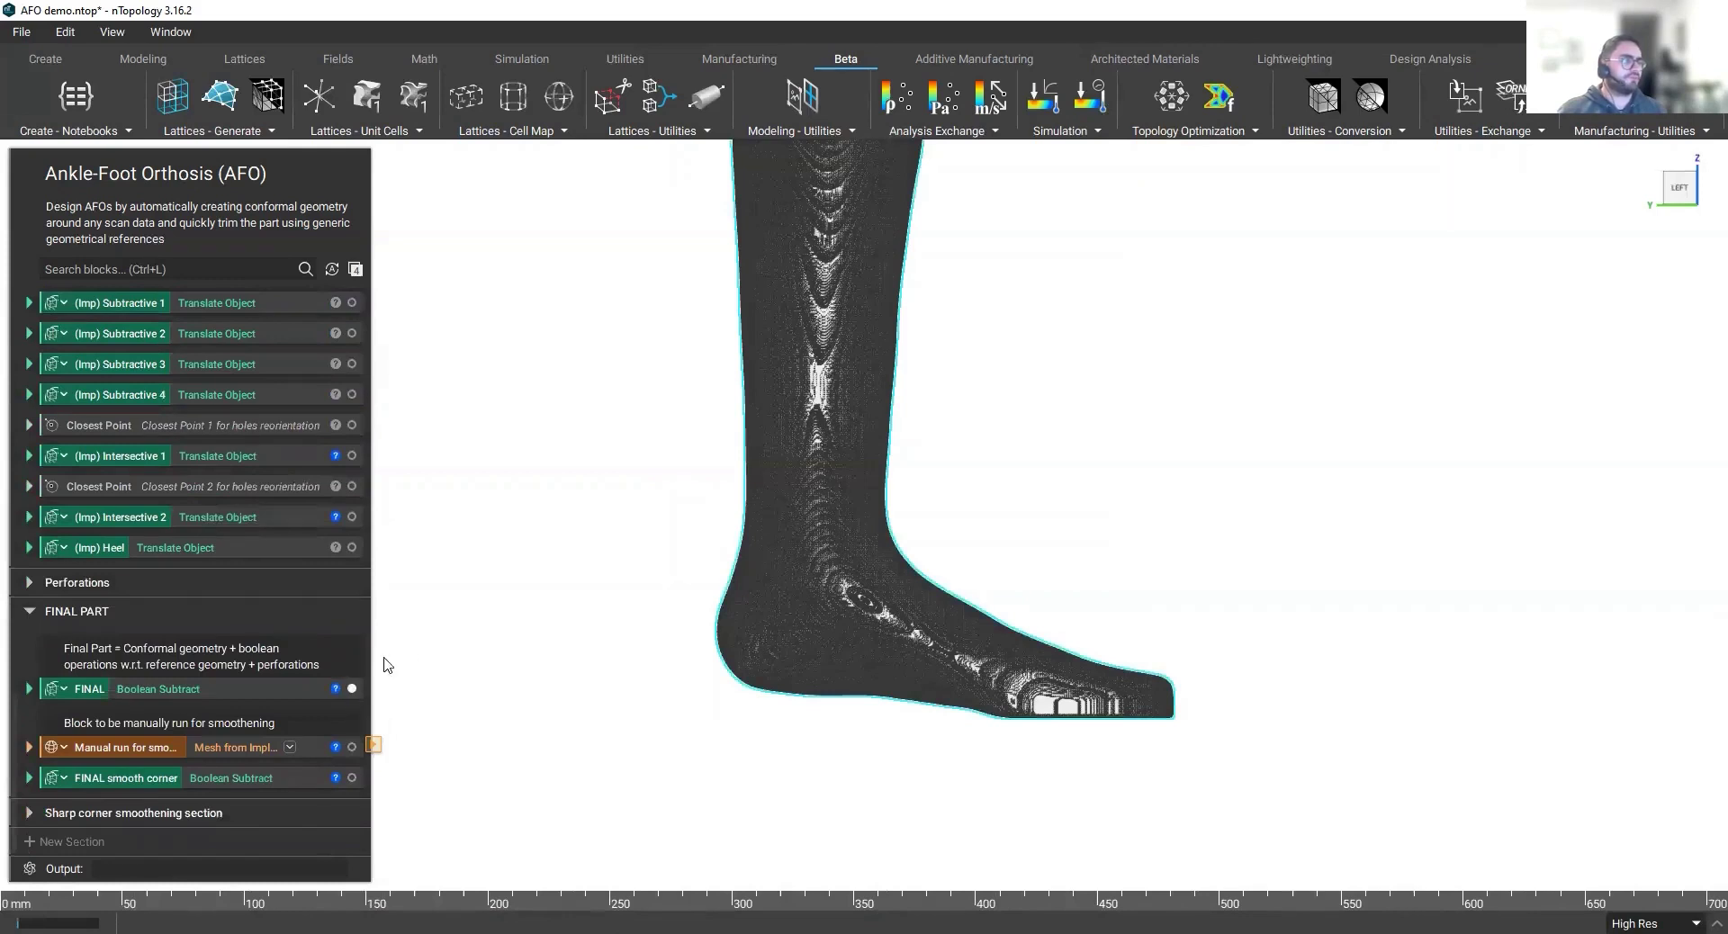
click(272, 690)
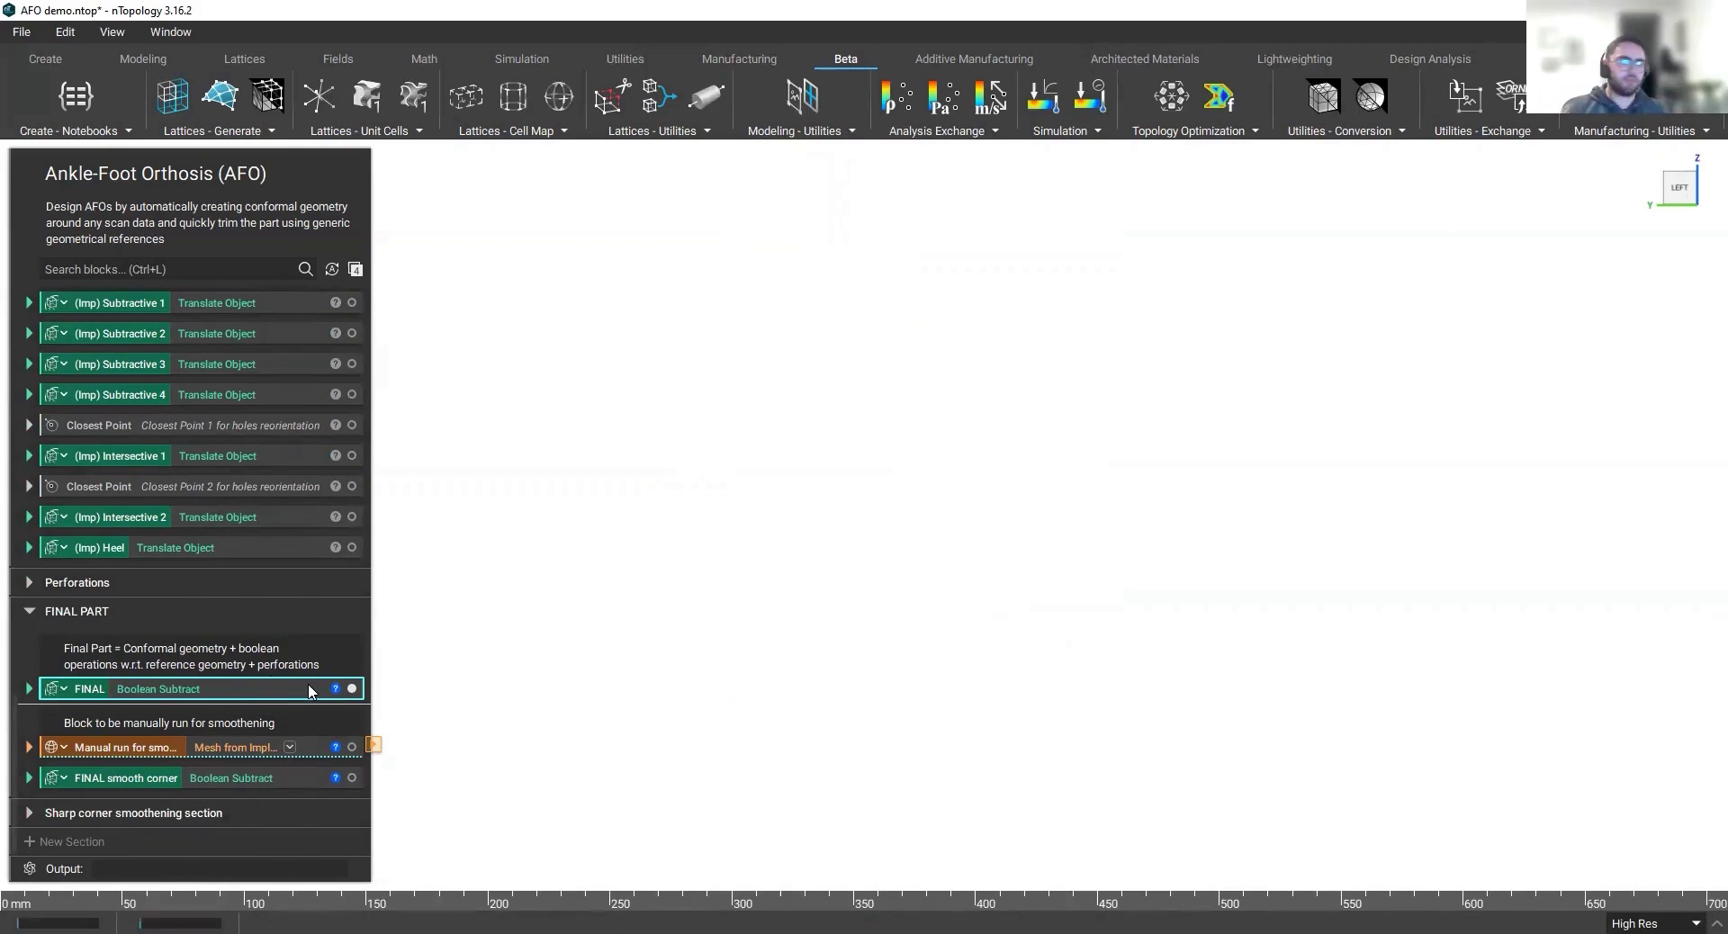
scroll(317, 549, up, 4)
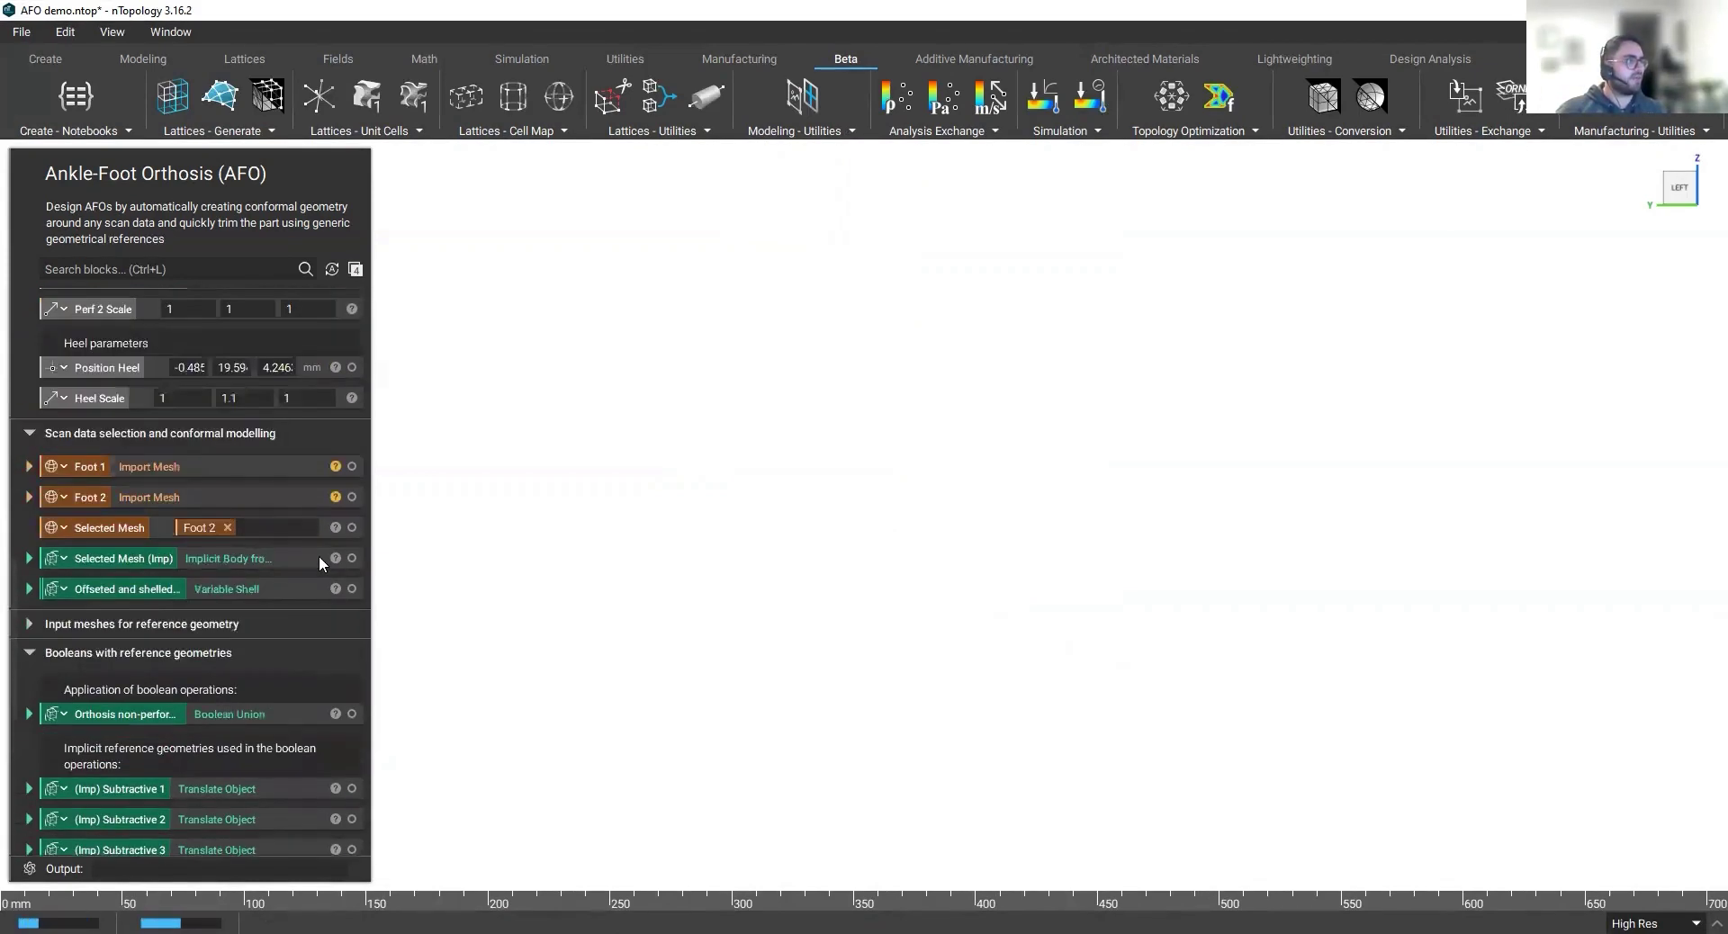
scroll(321, 557, down, 1)
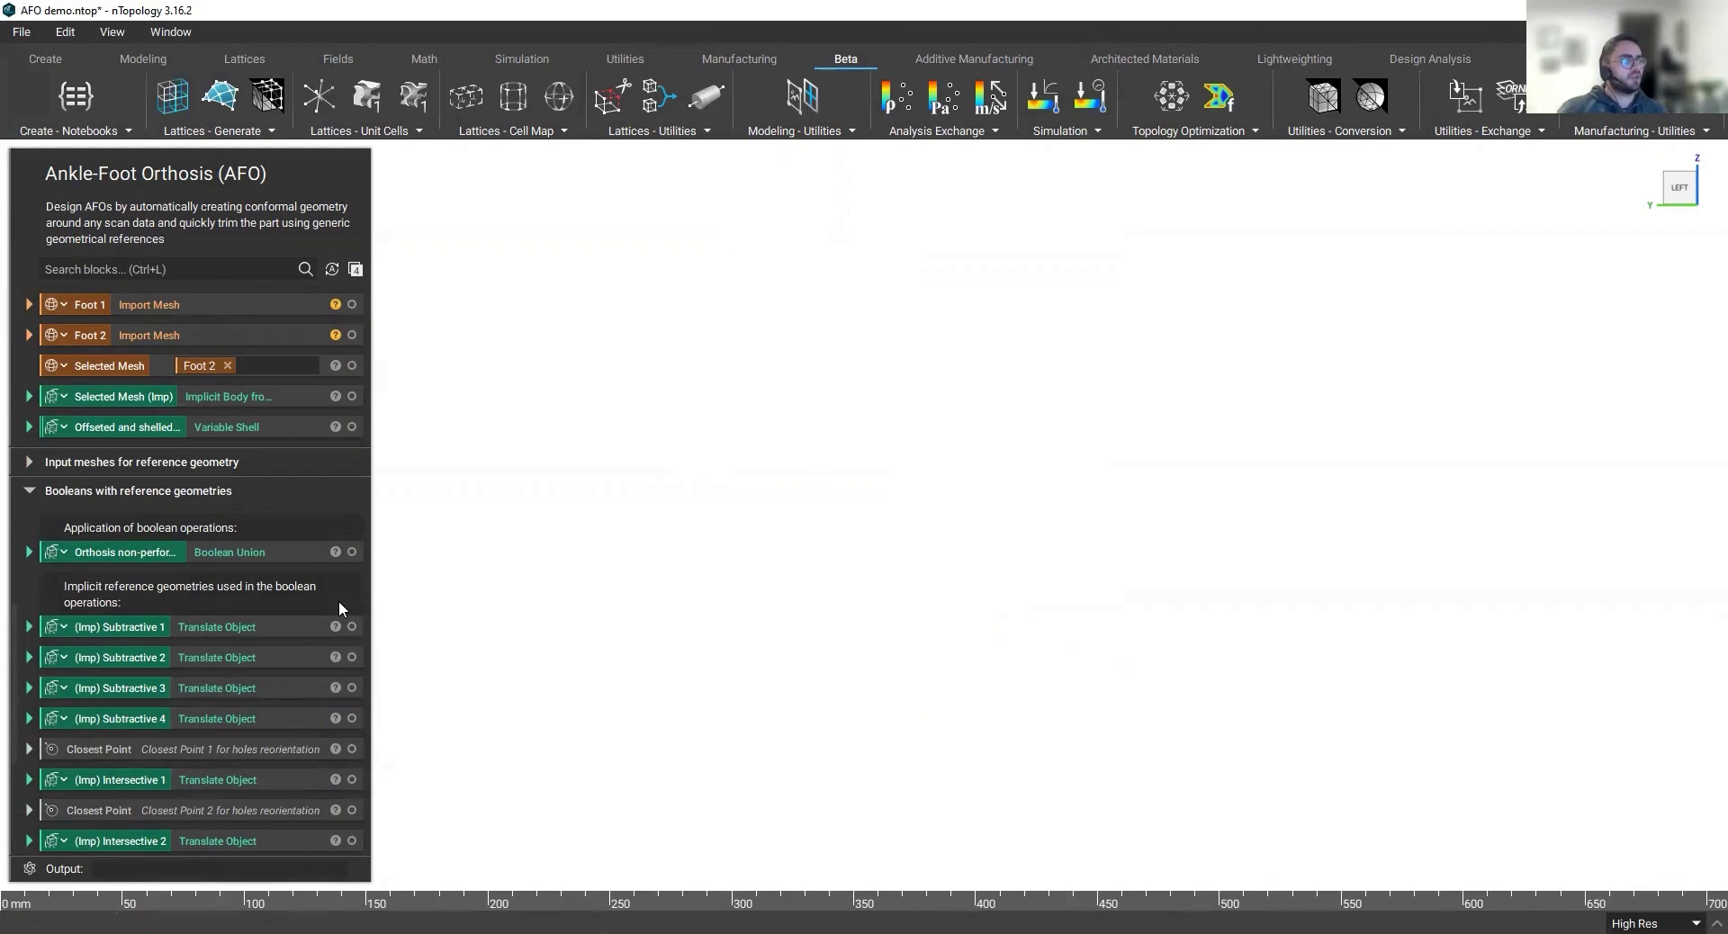
scroll(338, 601, down, 4)
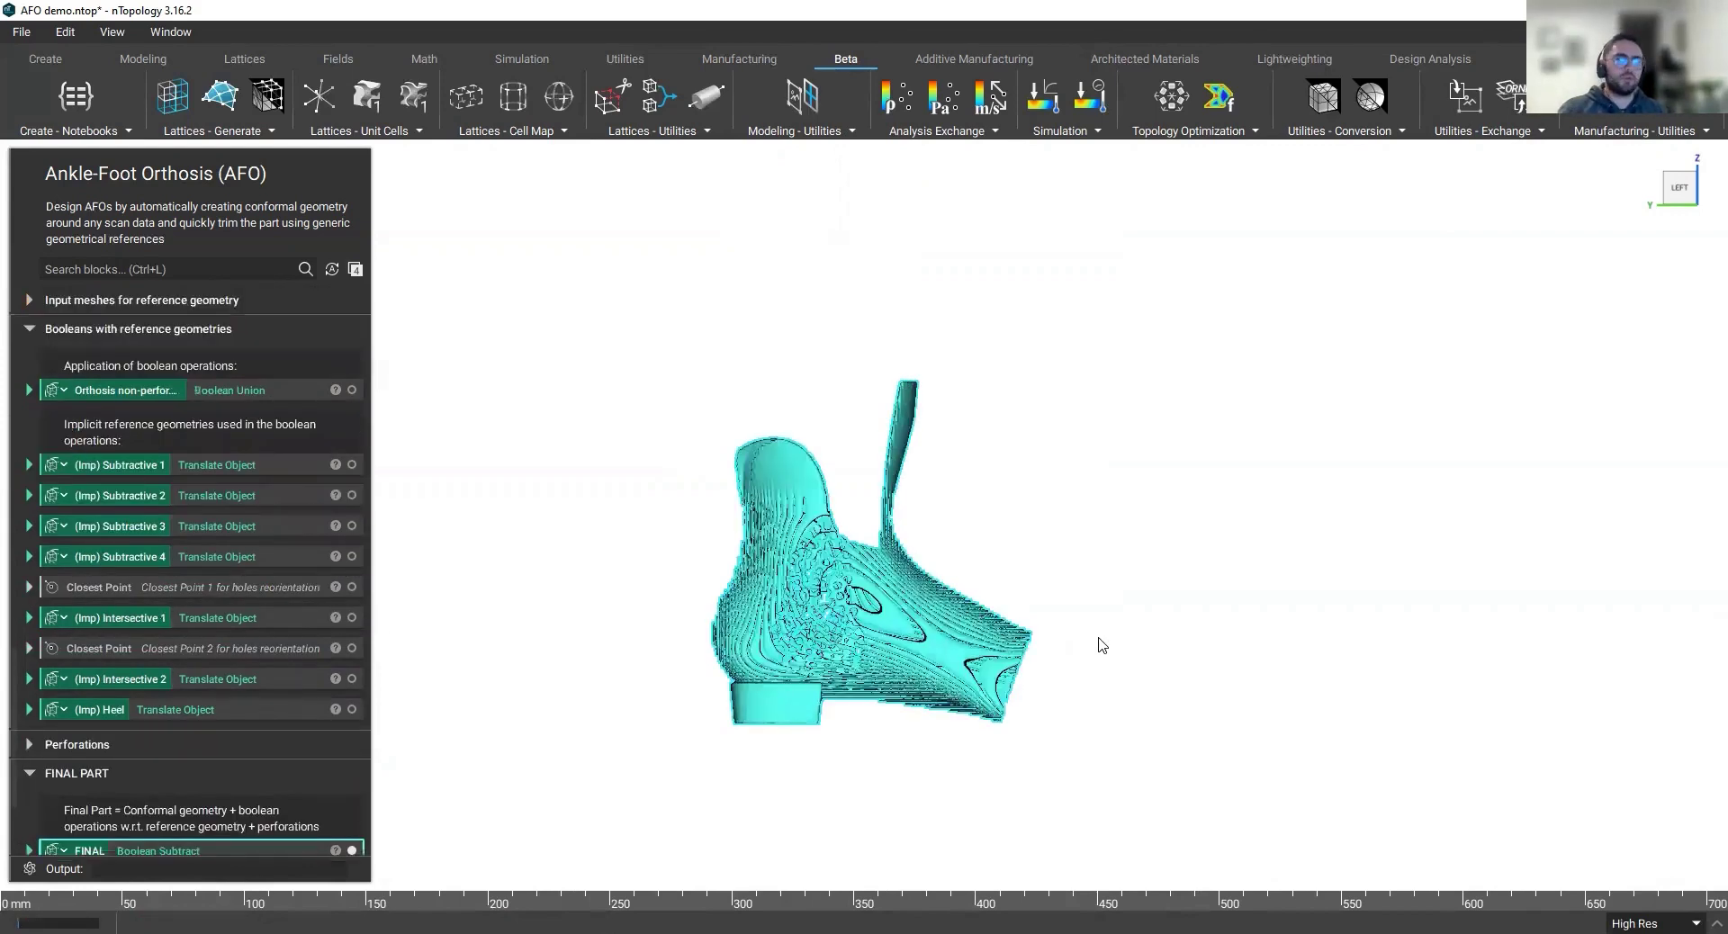
Step: Show the Foot 2 scan inside the regenerated orthosis and orbit around it
right_drag(1134, 627, 146, 629)
scroll(146, 629, up, 8)
scroll(140, 643, up, 5)
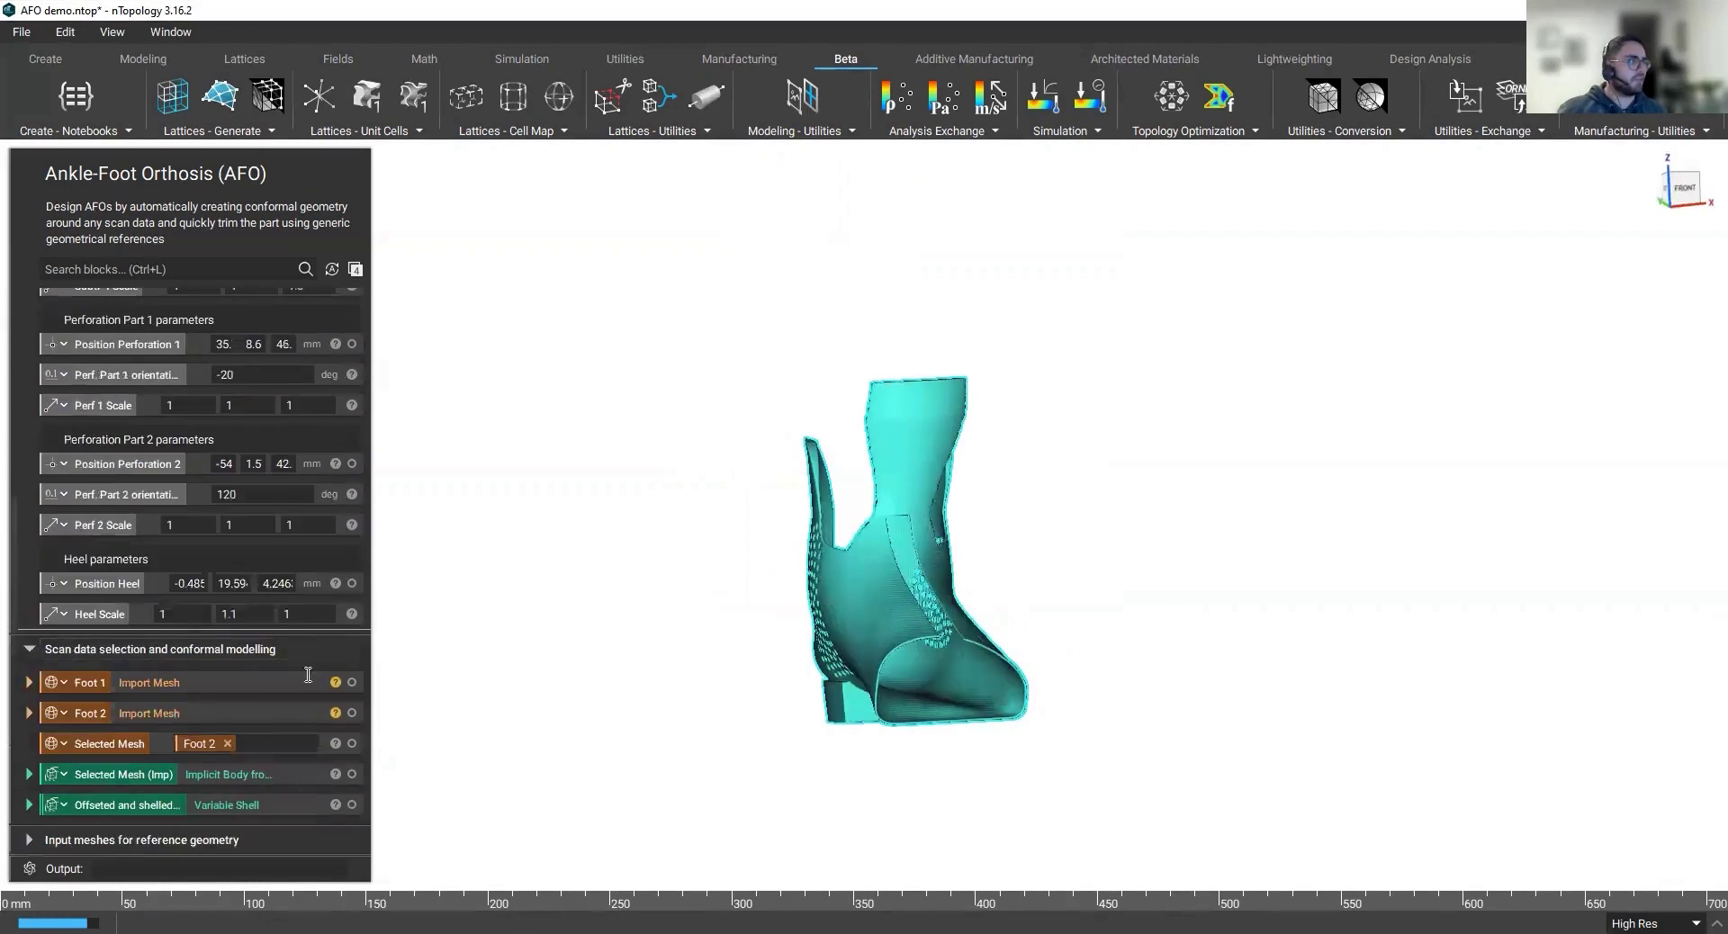
scroll(282, 706, down, 3)
click(352, 635)
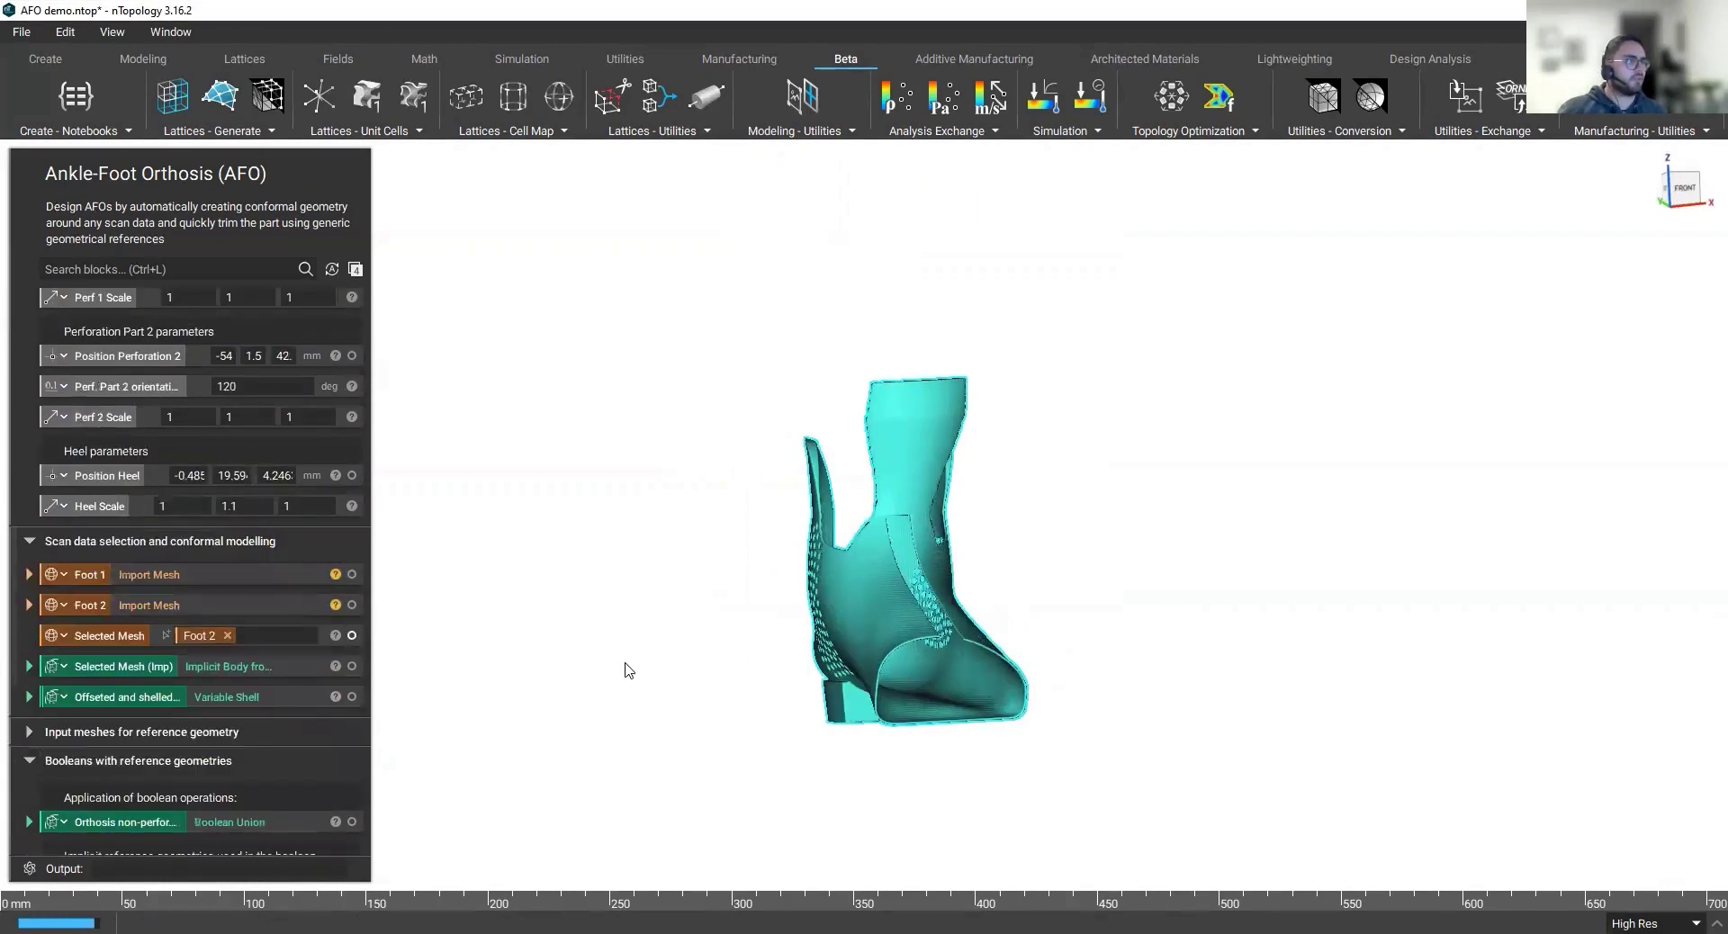
right_drag(660, 695, 879, 584)
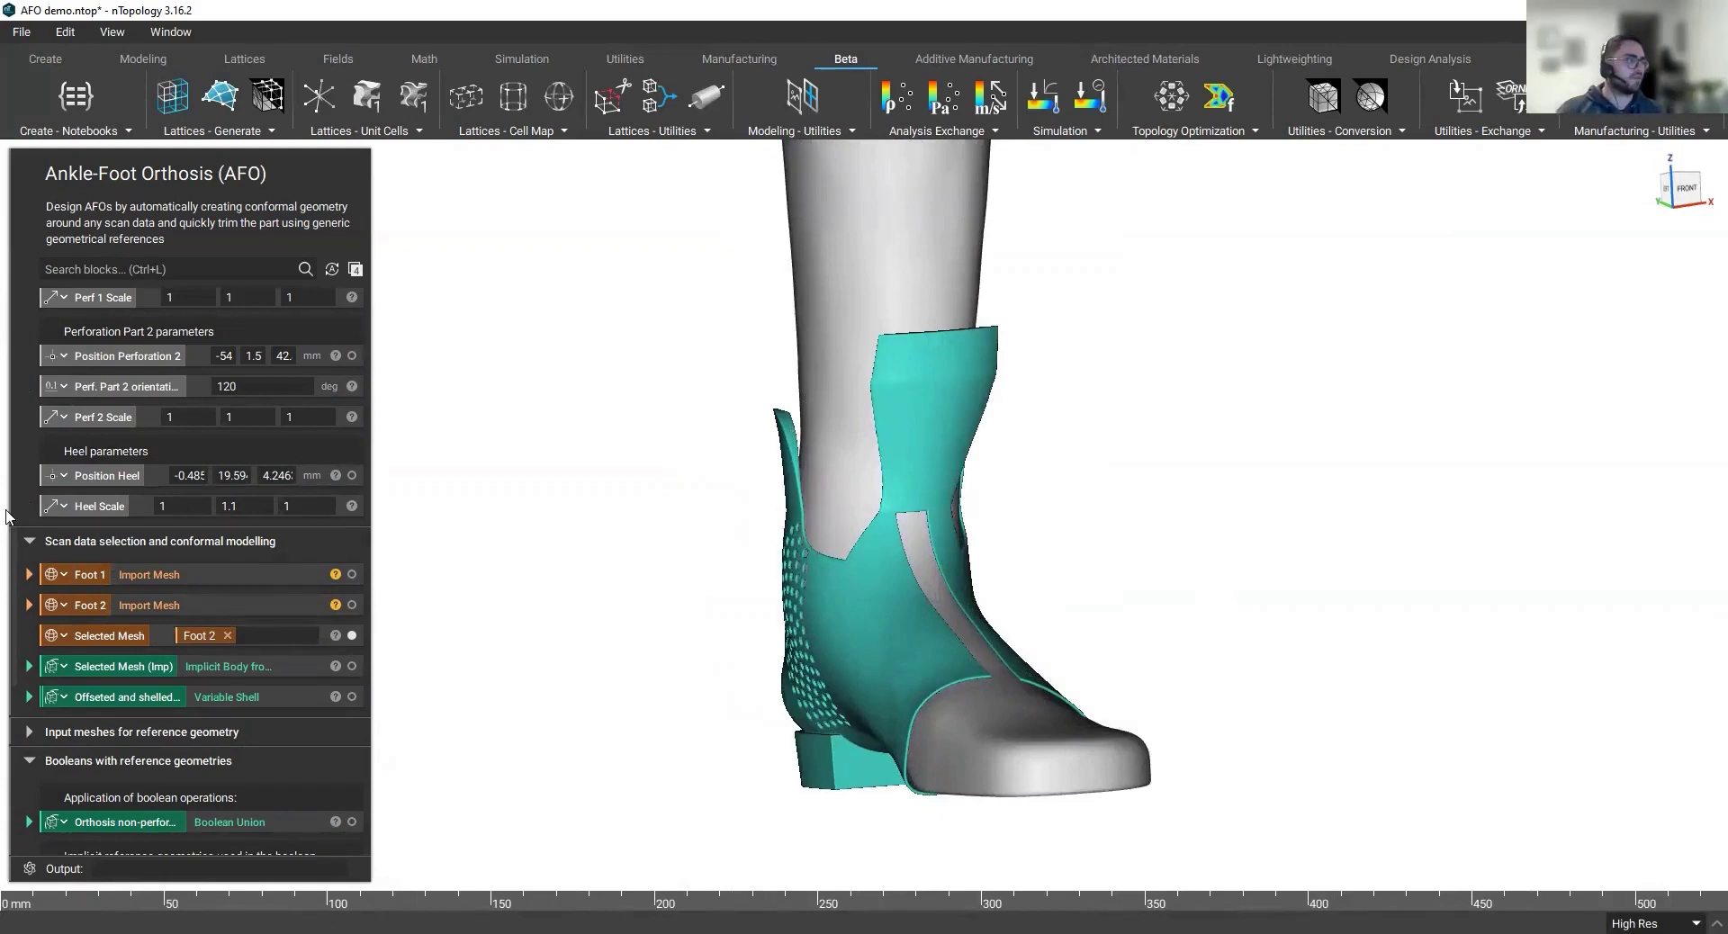
scroll(180, 630, down, 4)
Step: Turn on (Imp) Subtractive 1–4 and orbit to view them from the left side
click(352, 680)
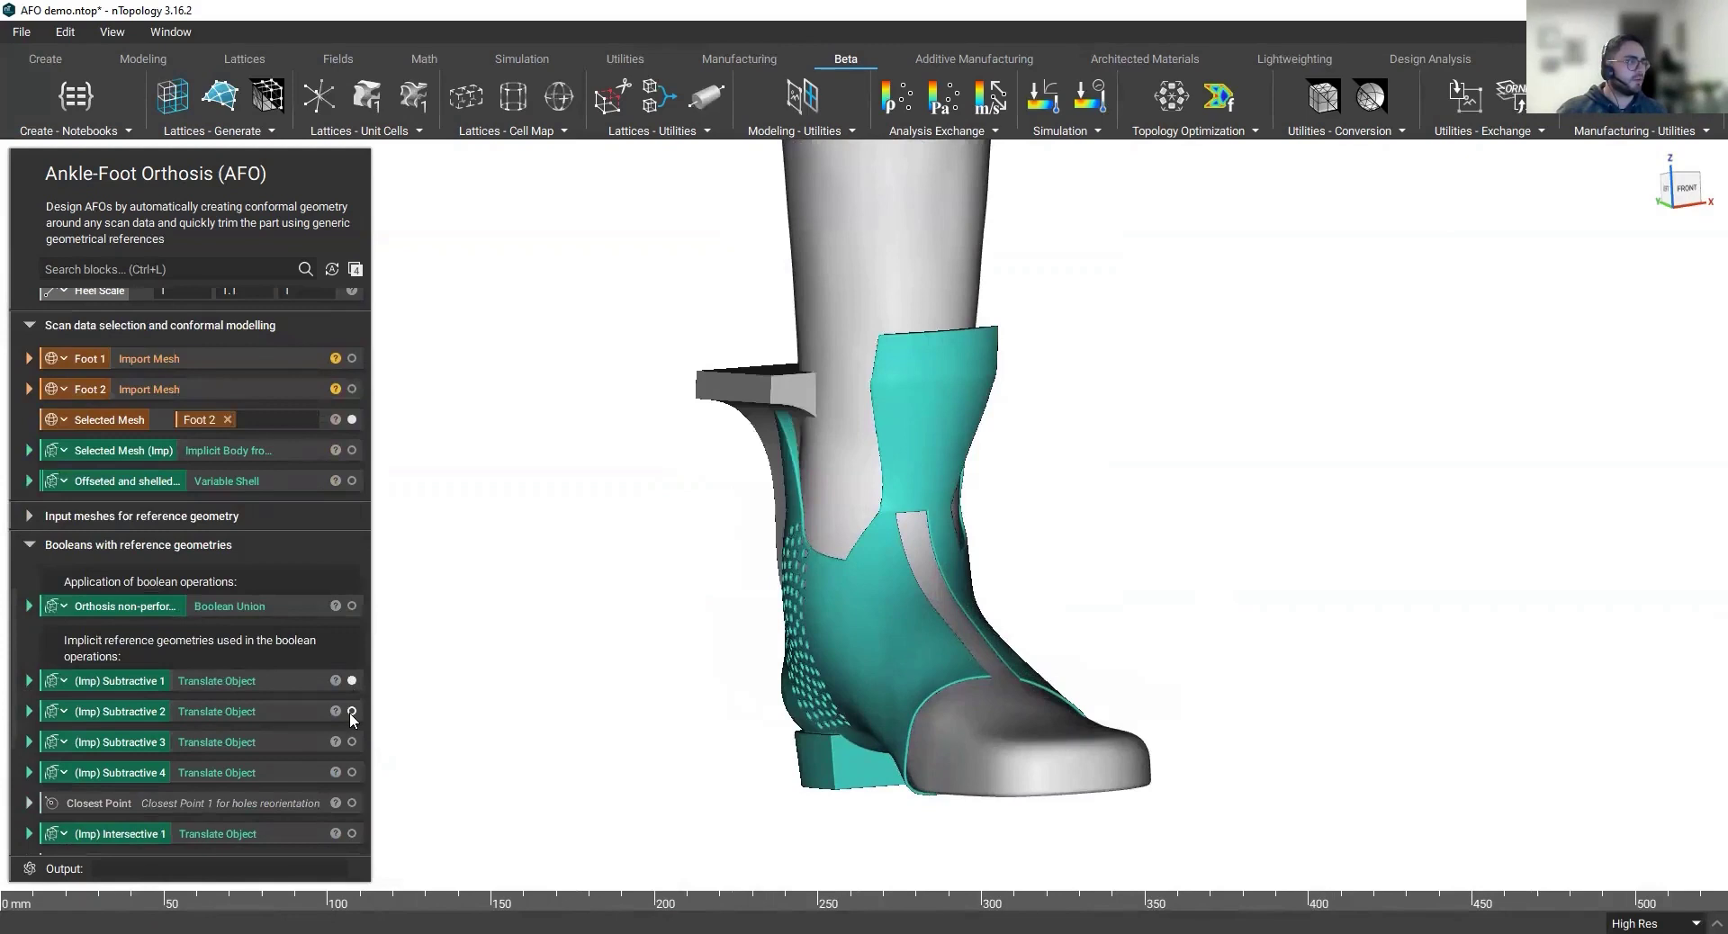
click(352, 711)
click(352, 741)
click(352, 772)
right_drag(510, 665, 829, 628)
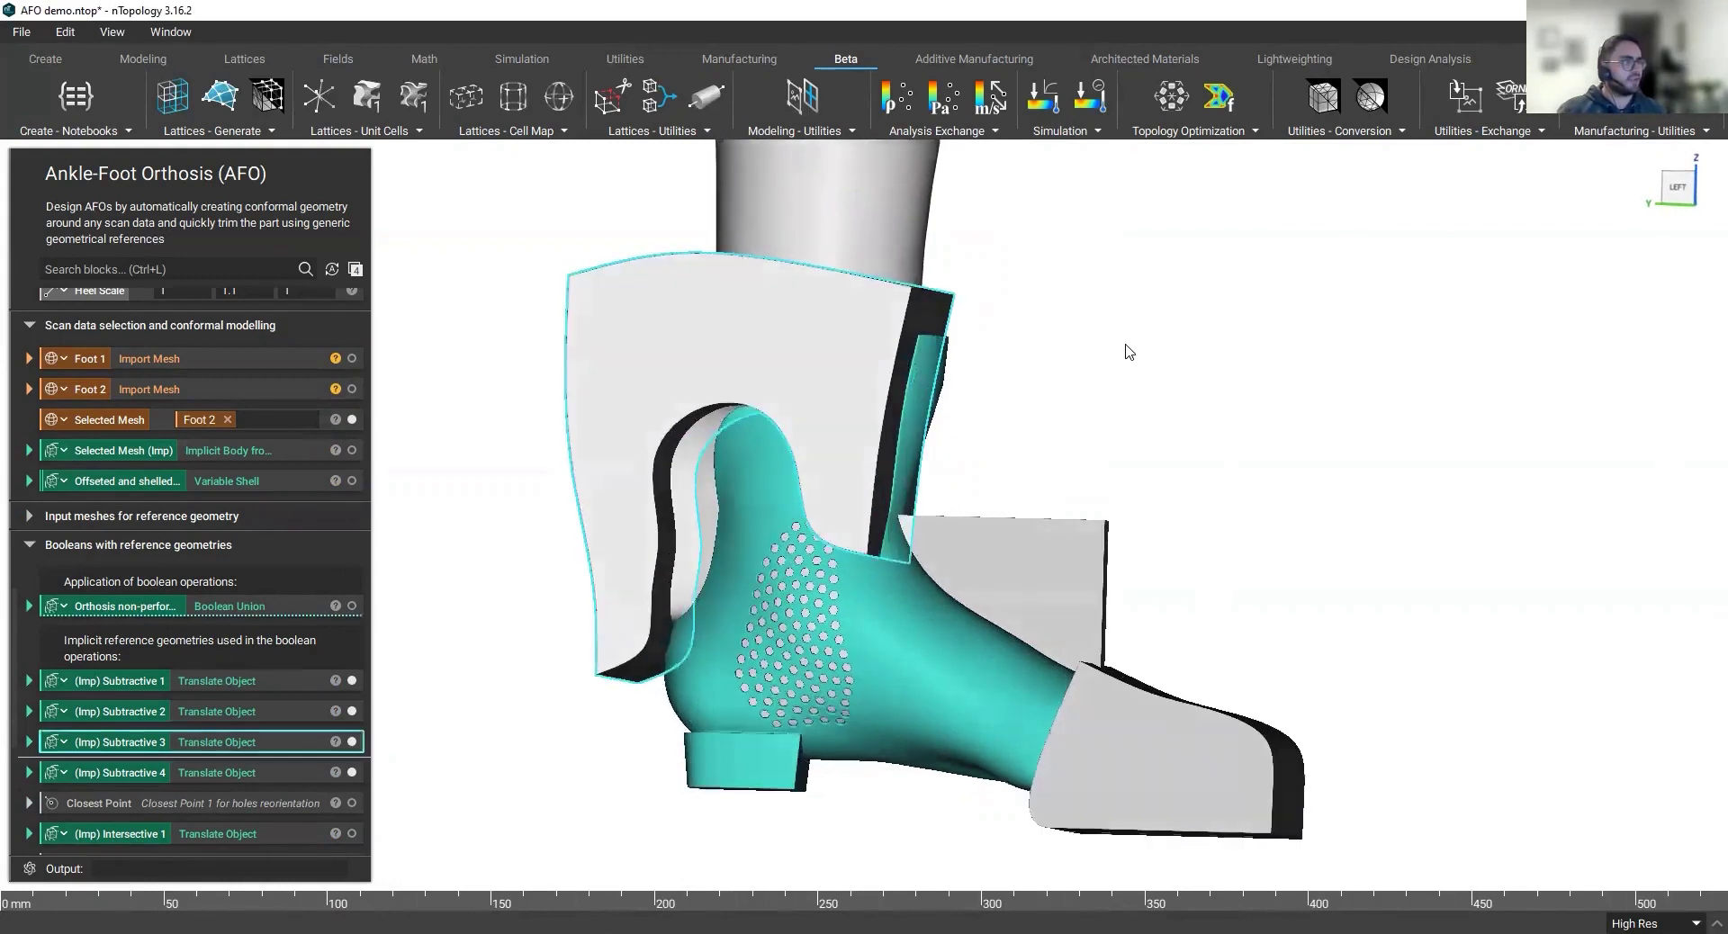
scroll(976, 351, up, 3)
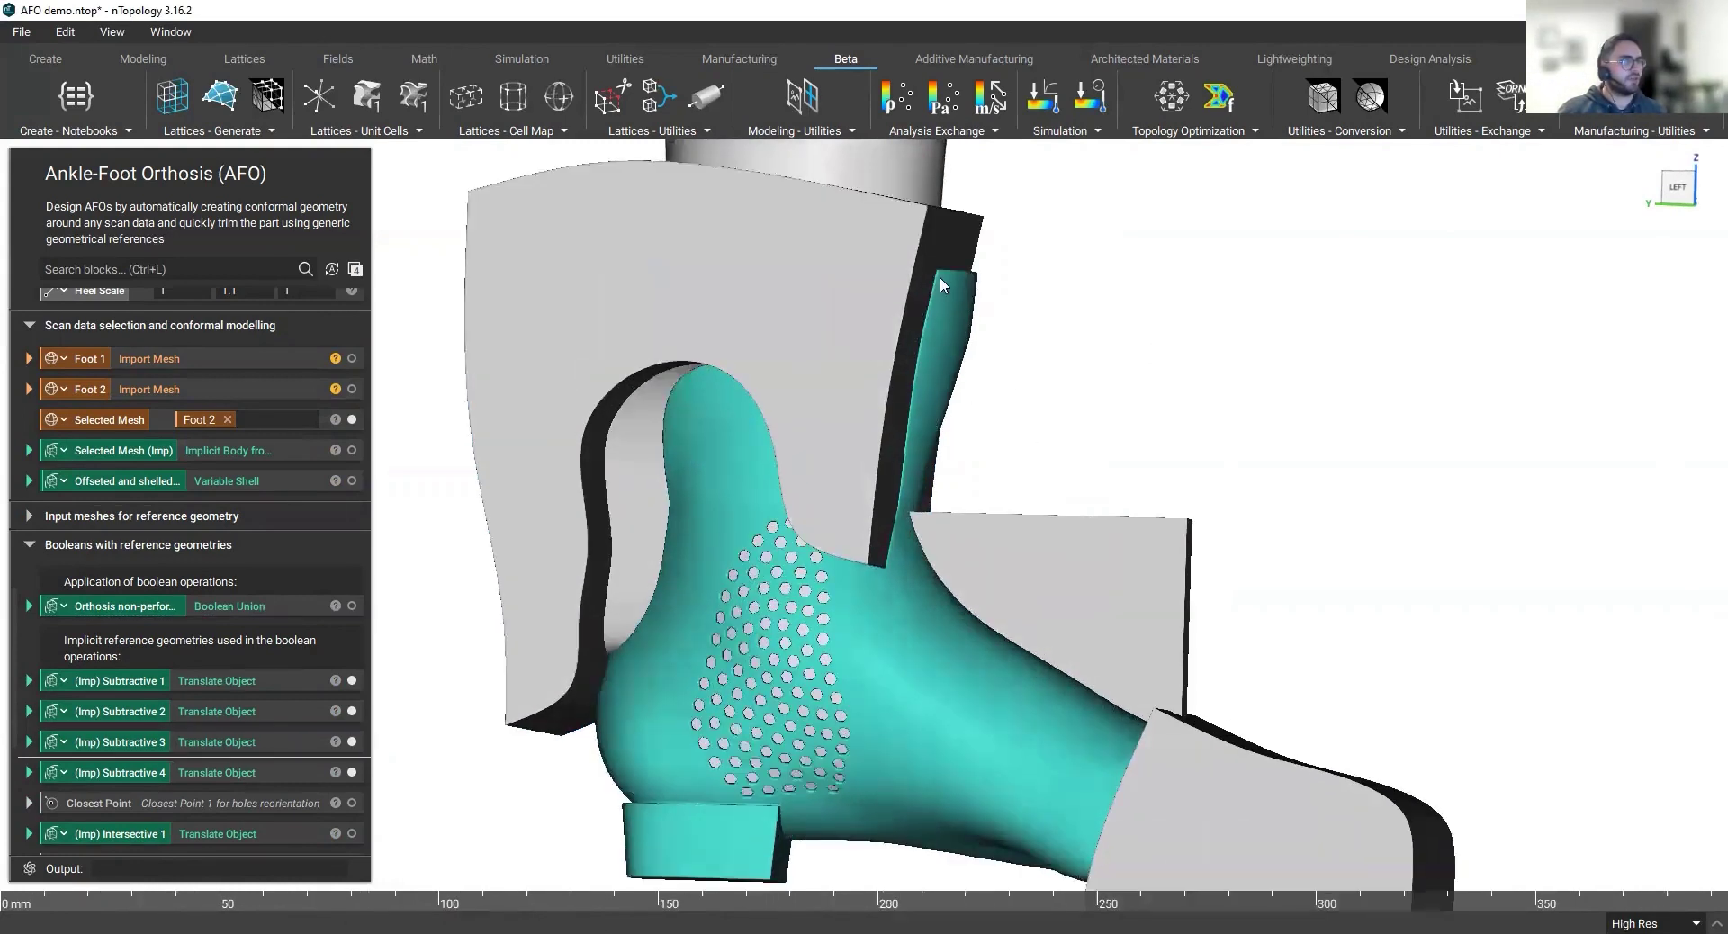
right_drag(1008, 360, 891, 385)
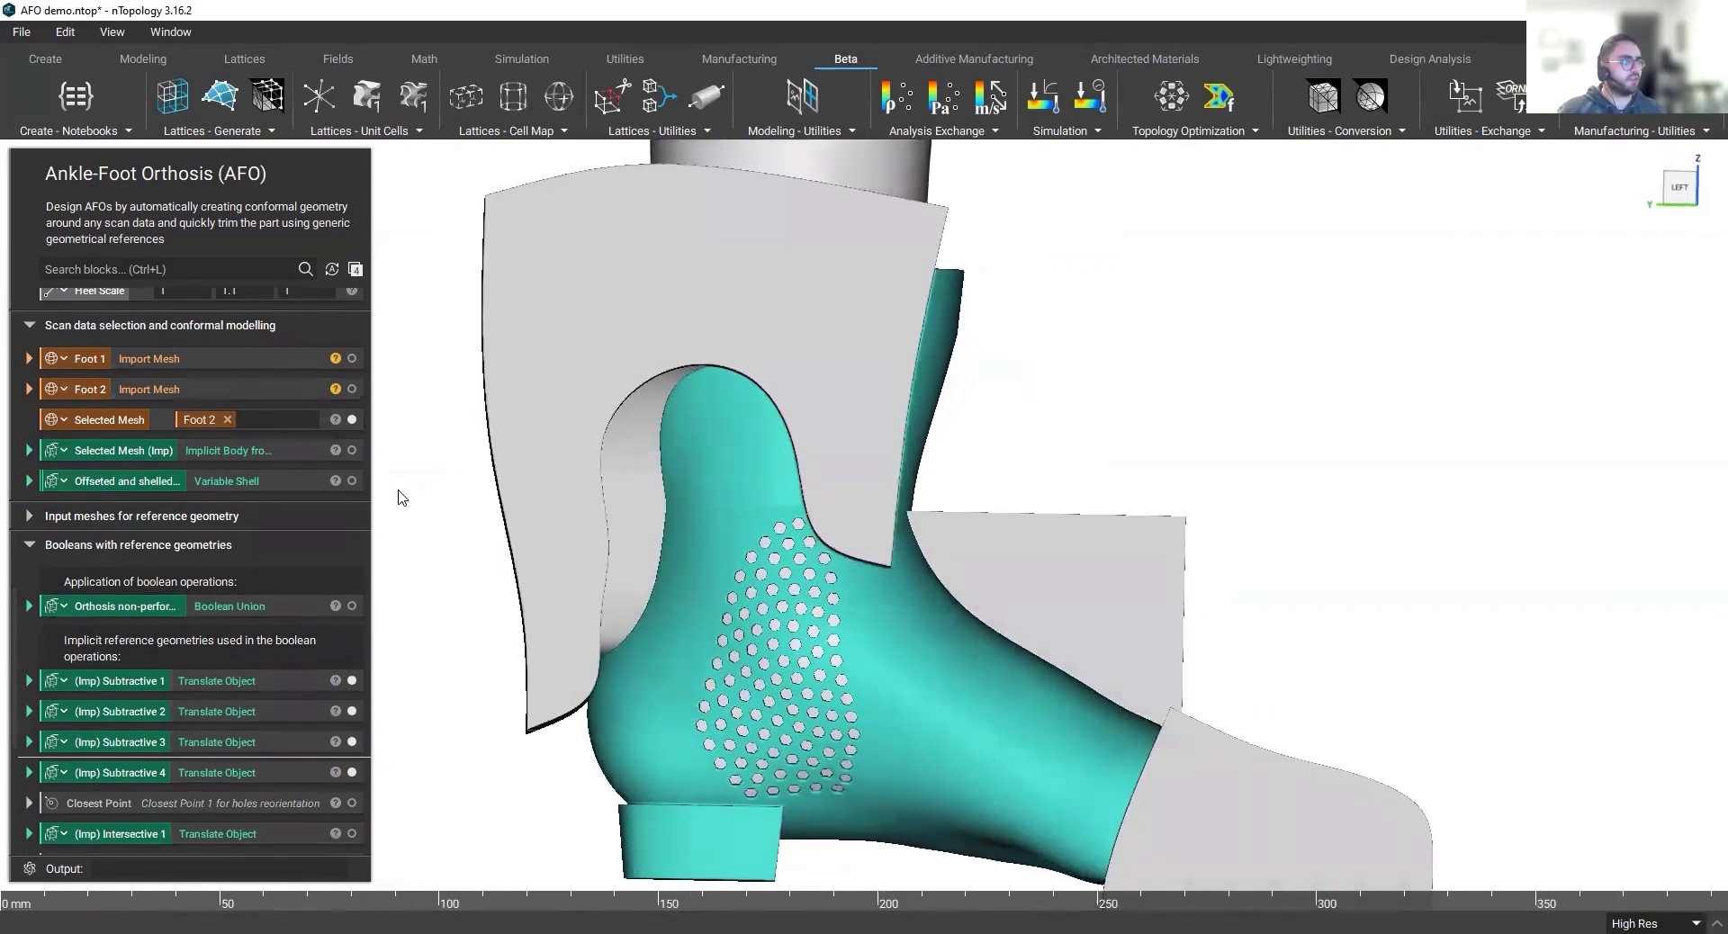
scroll(304, 488, up, 10)
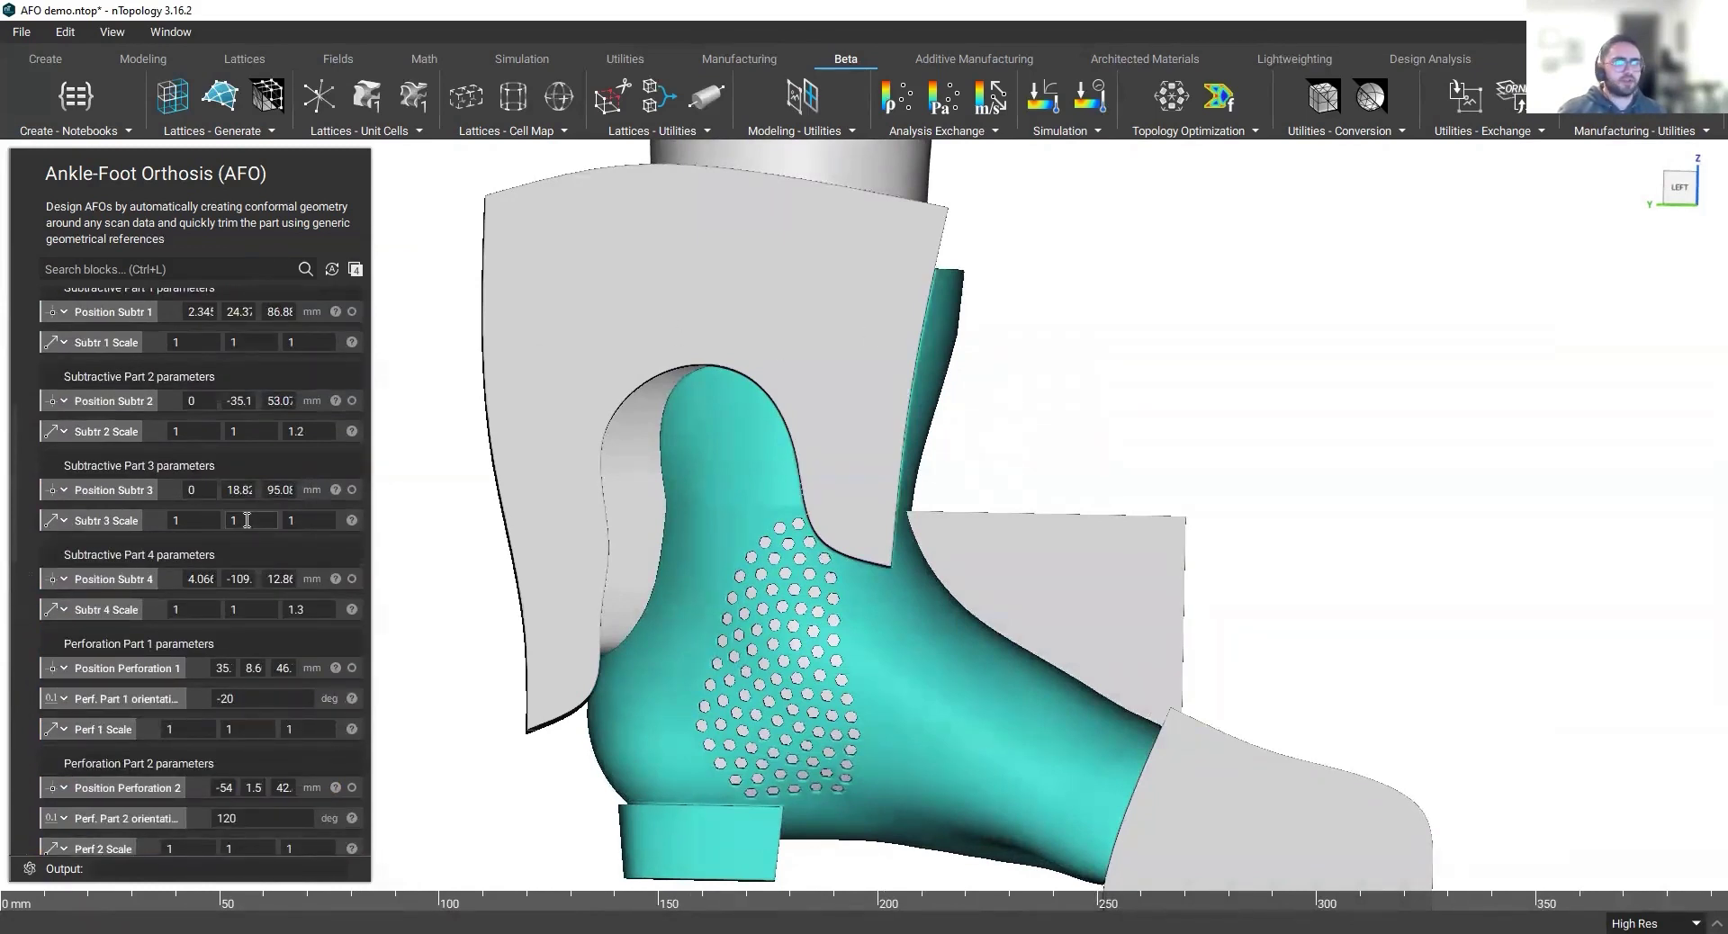
Step: Set Subtractive Part 3's Y scale to 1.2
click(247, 521)
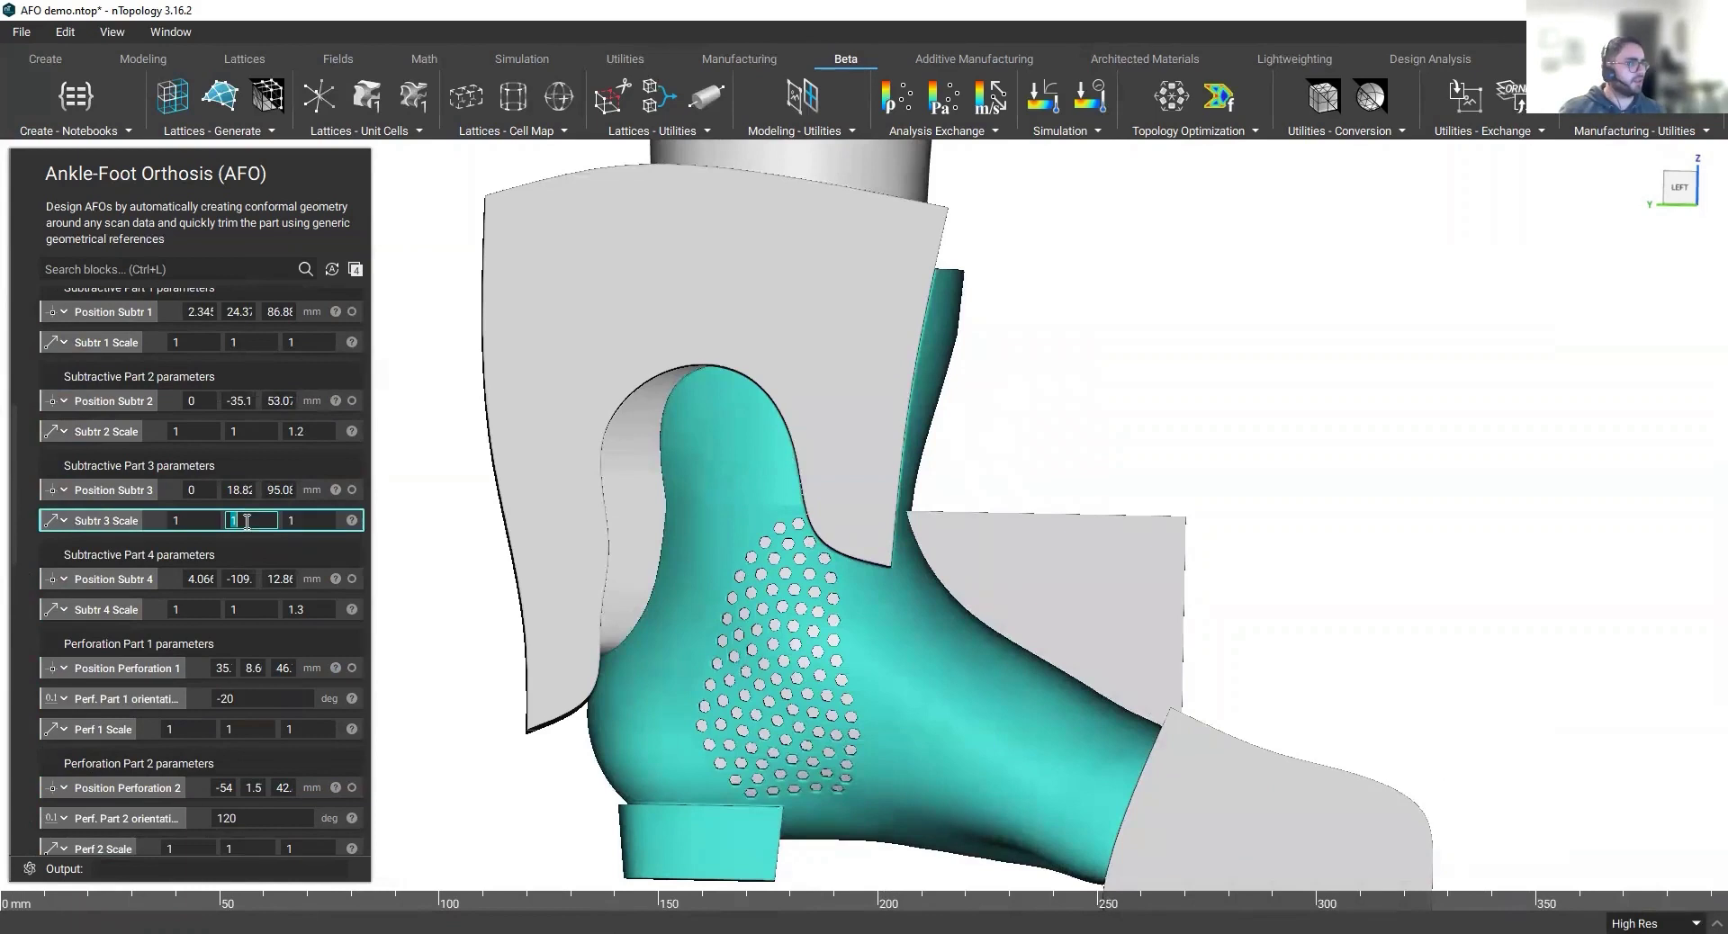
text(.2)
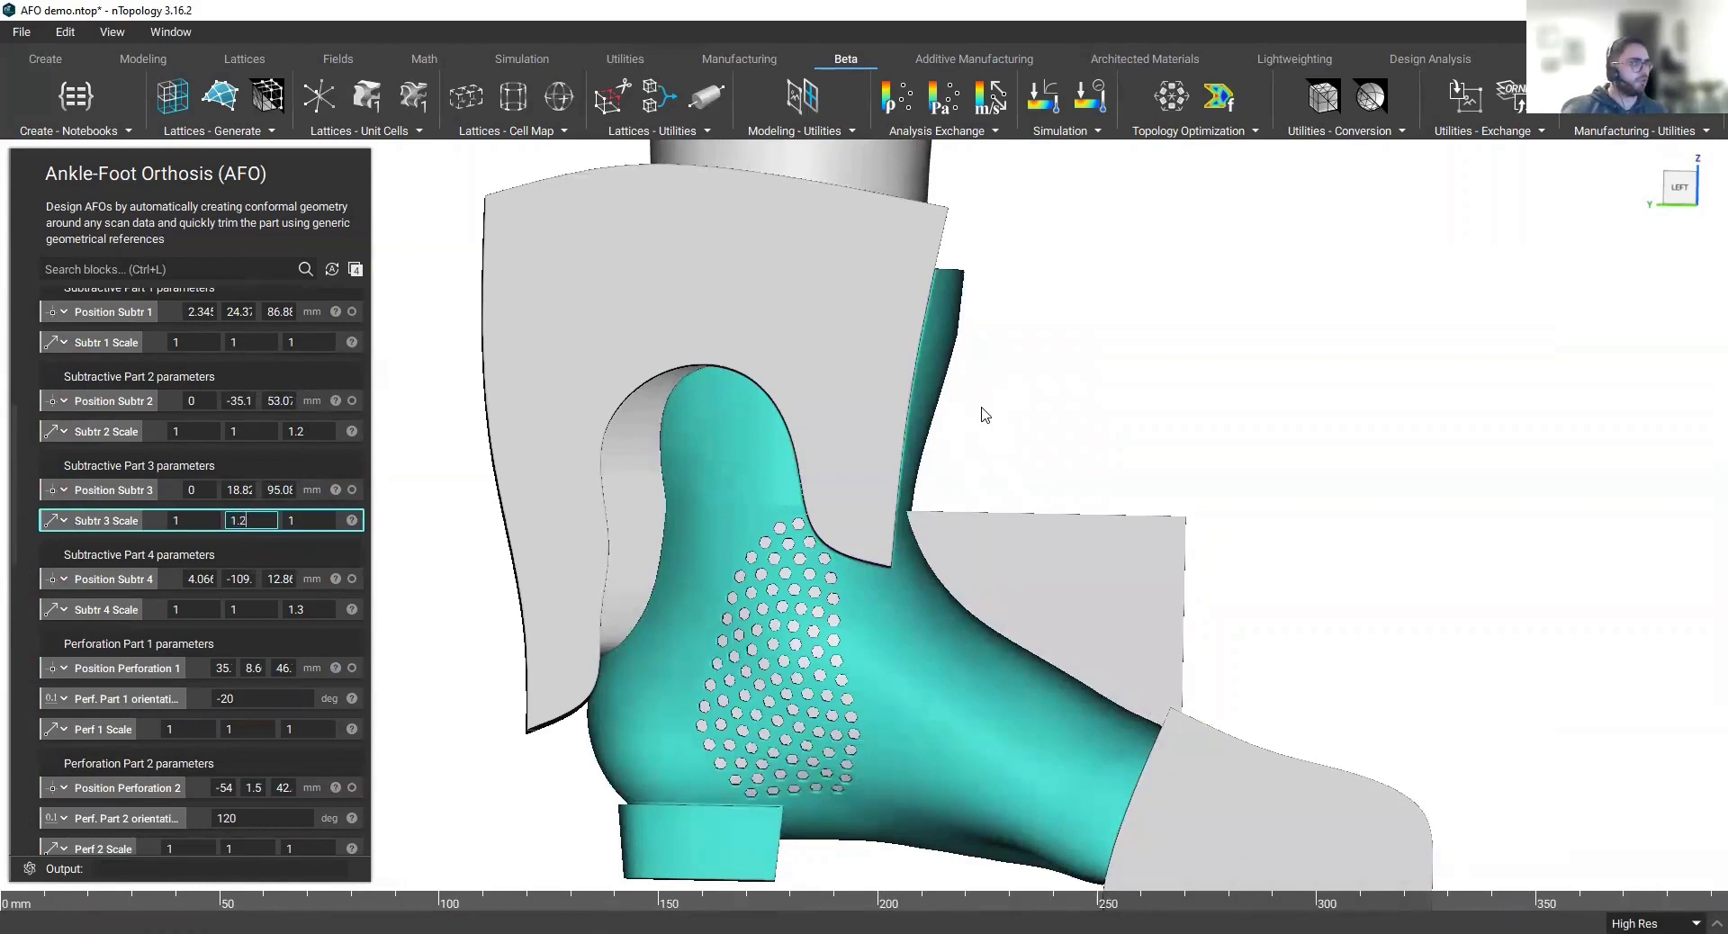
key(Return)
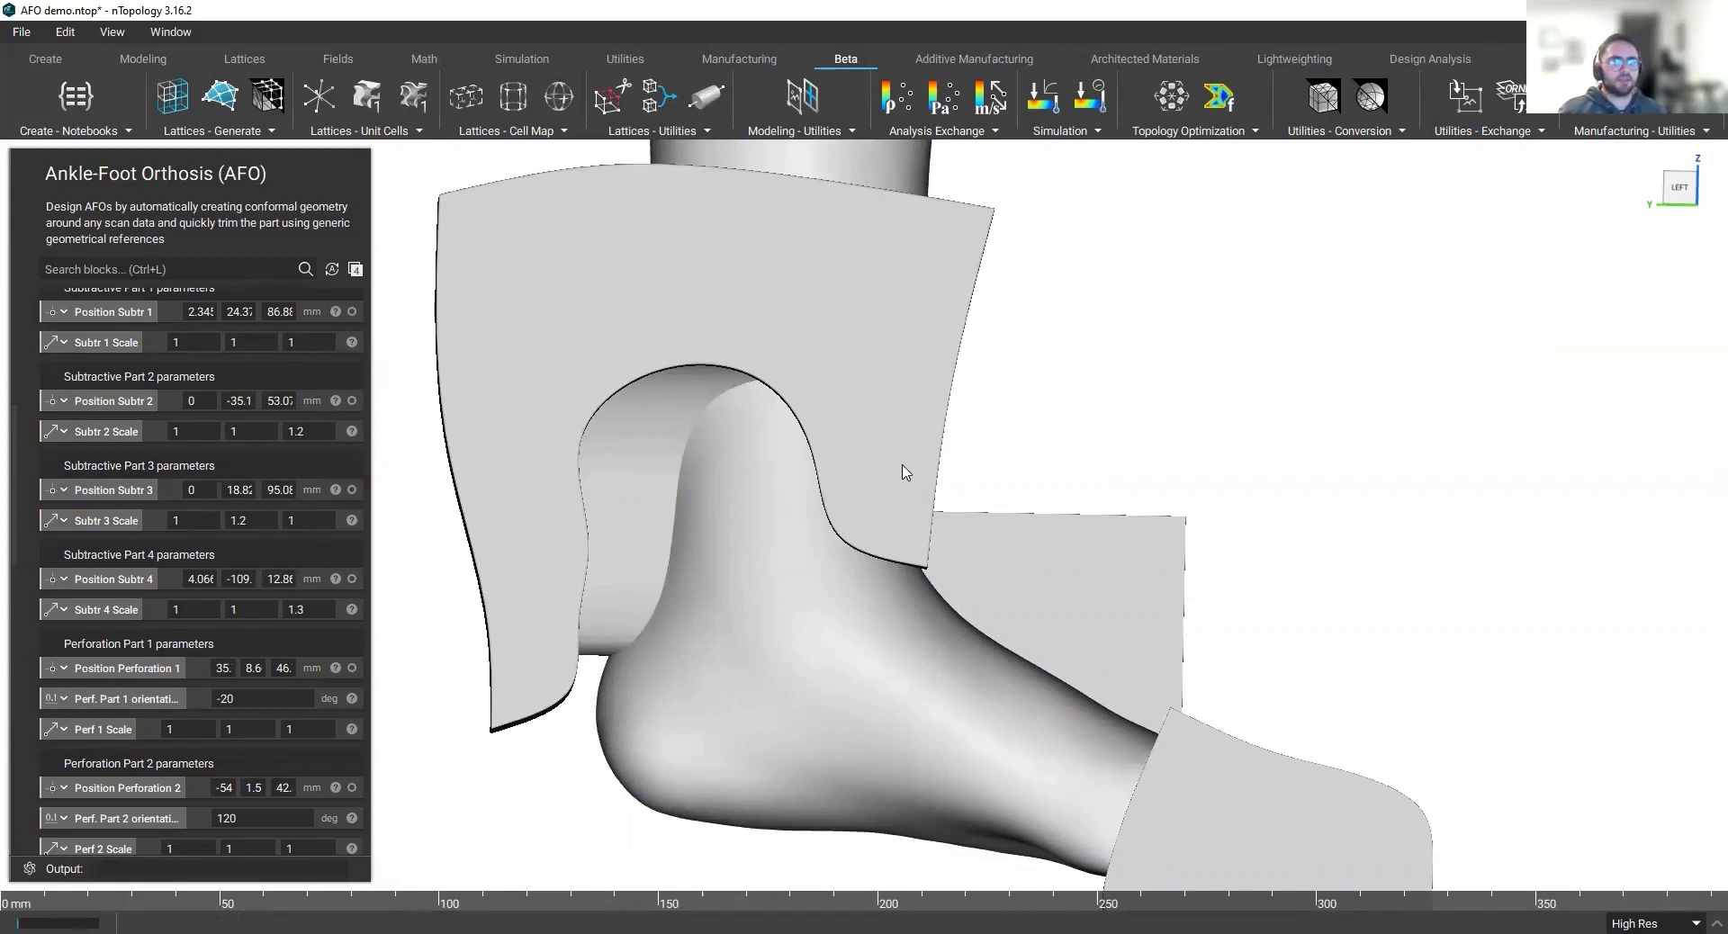
Step: Drag Subtractive Part 3 along Y until its position reads 13.28 mm
click(241, 490)
drag(693, 452, 698, 486)
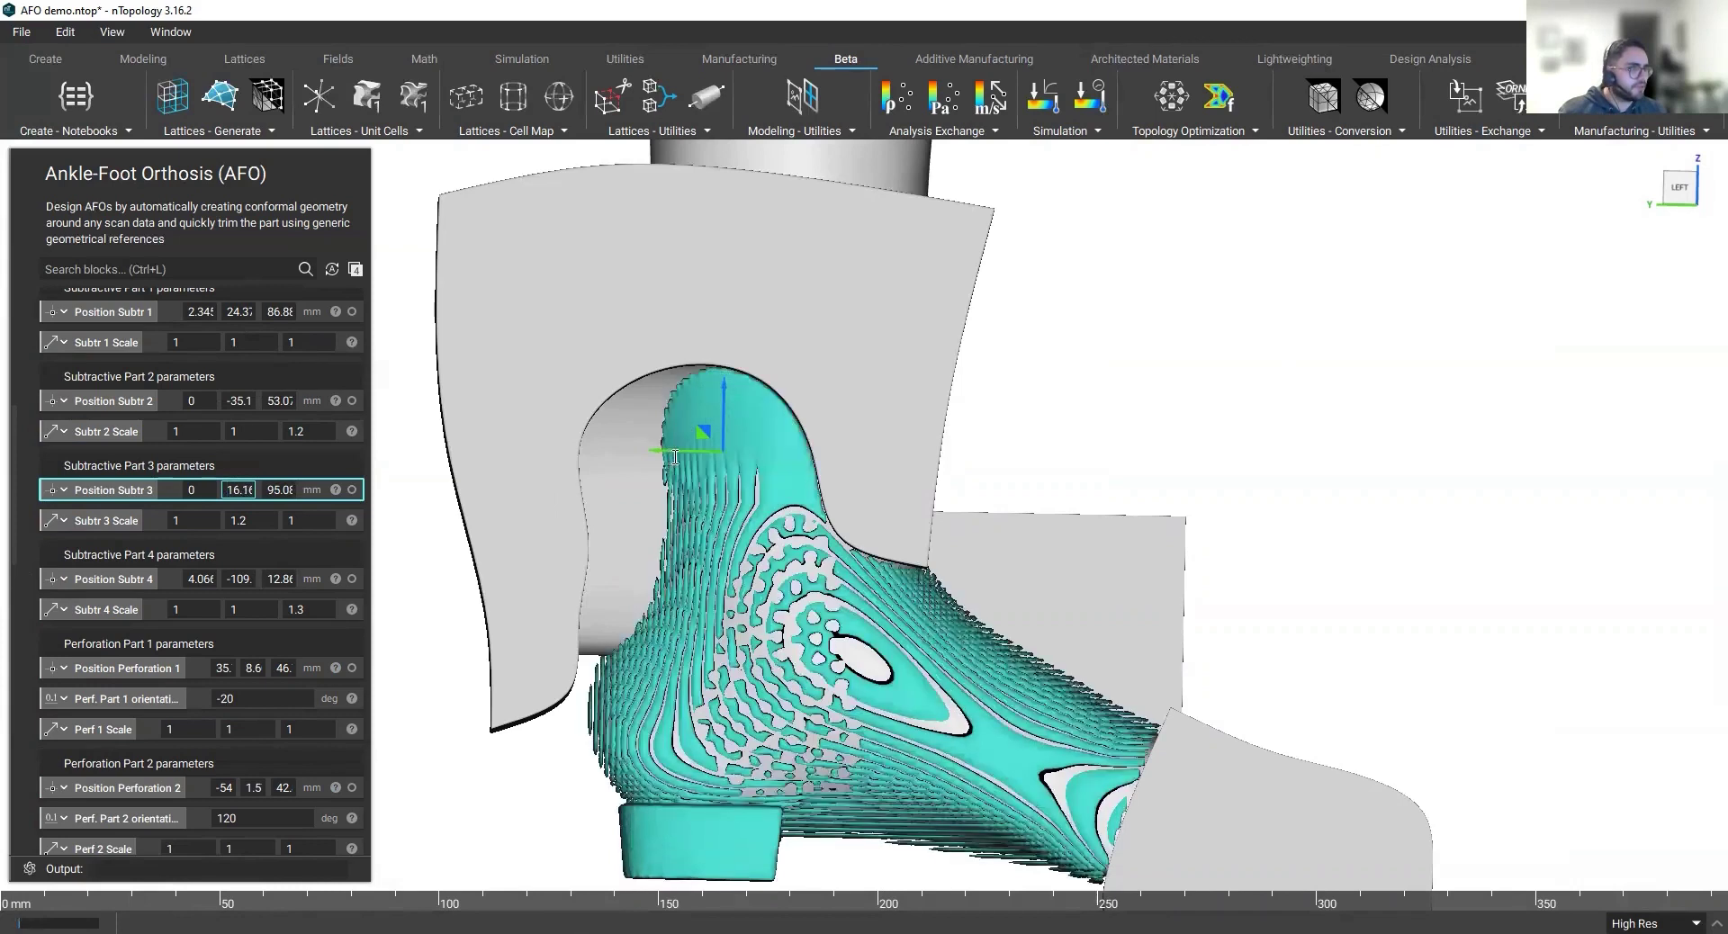
drag(664, 452, 678, 463)
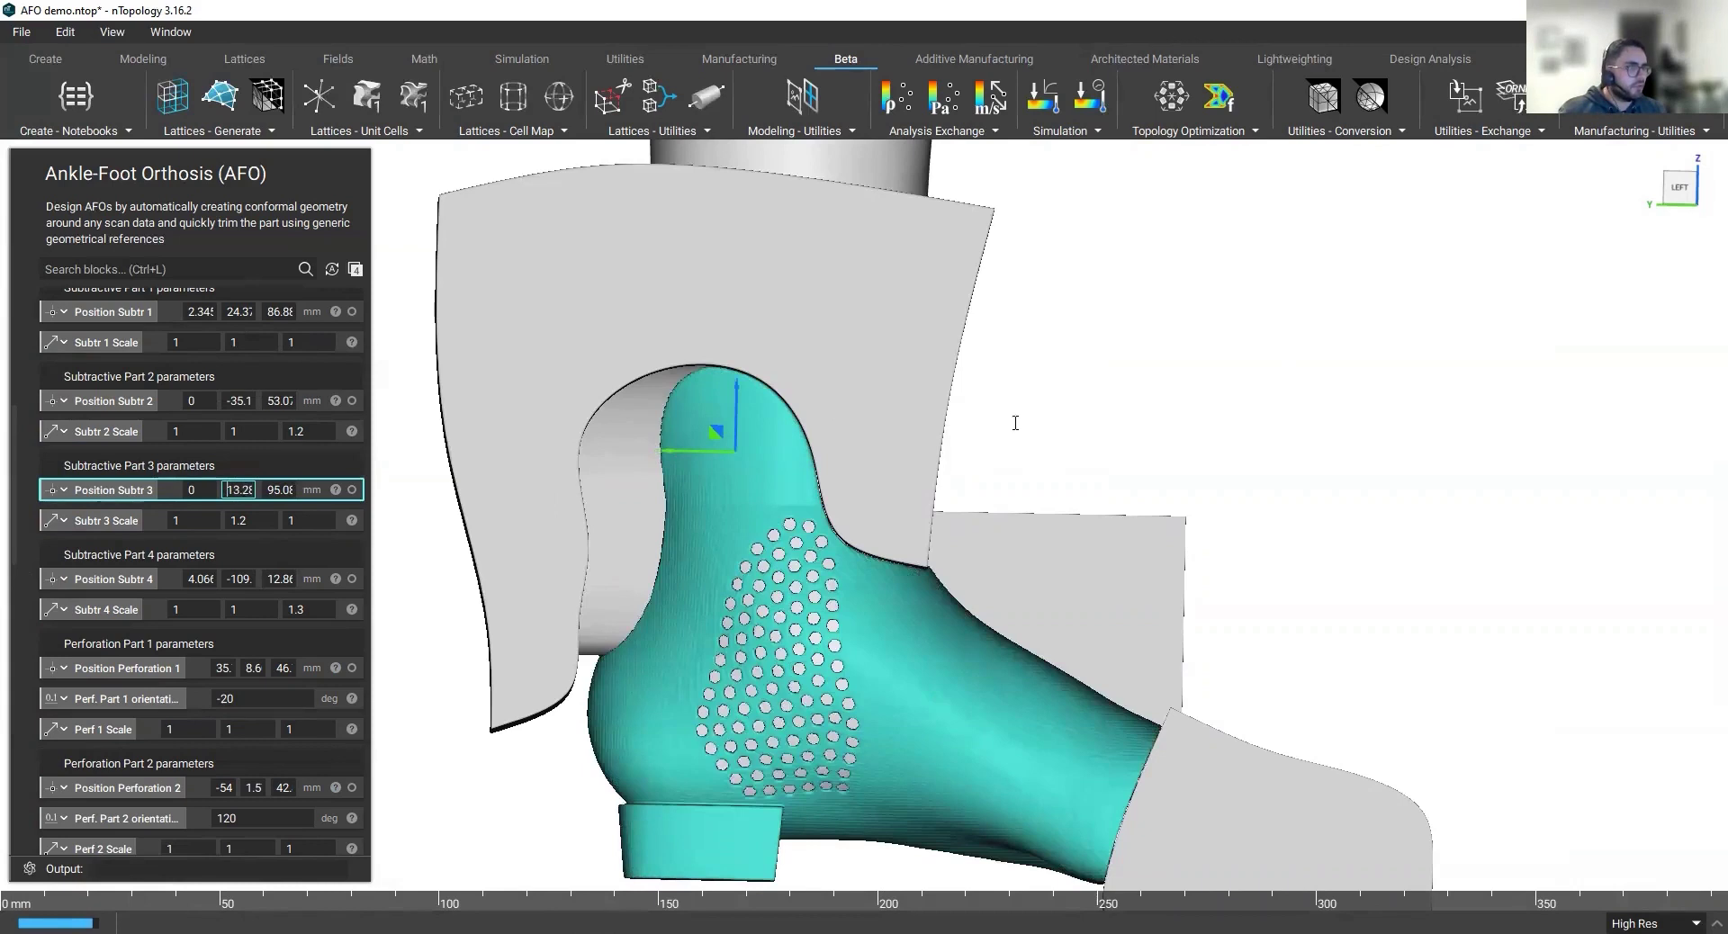
click(720, 750)
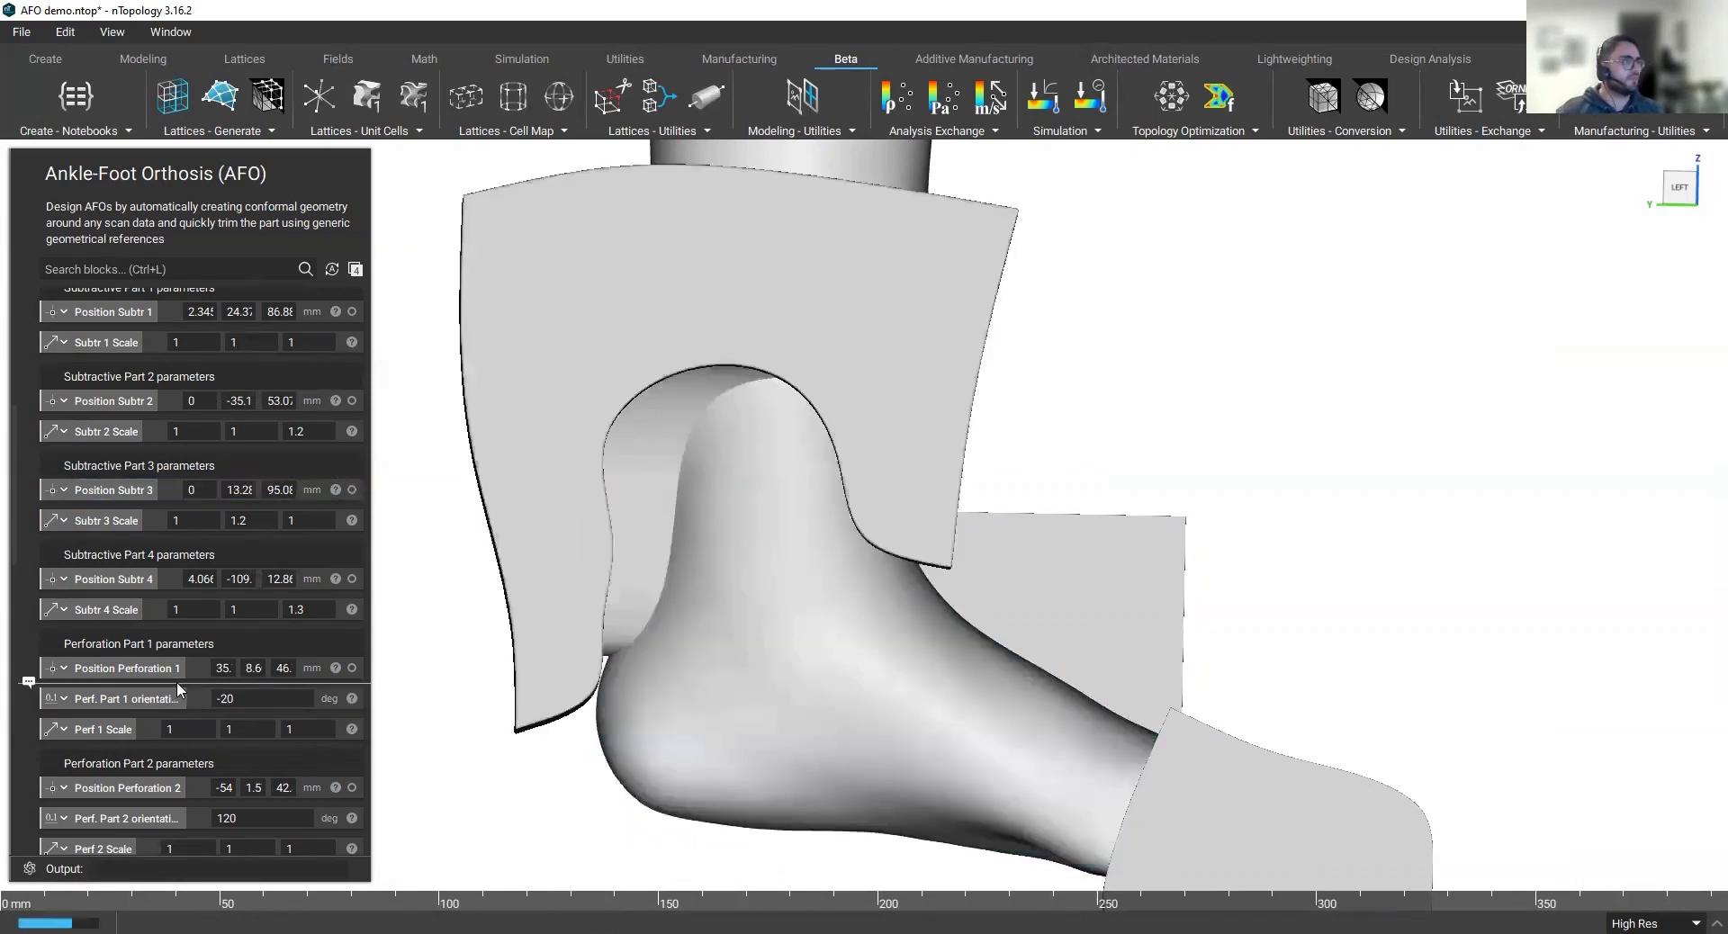
Step: Show the Foot 2 scan in the viewport
scroll(180, 675, down, 10)
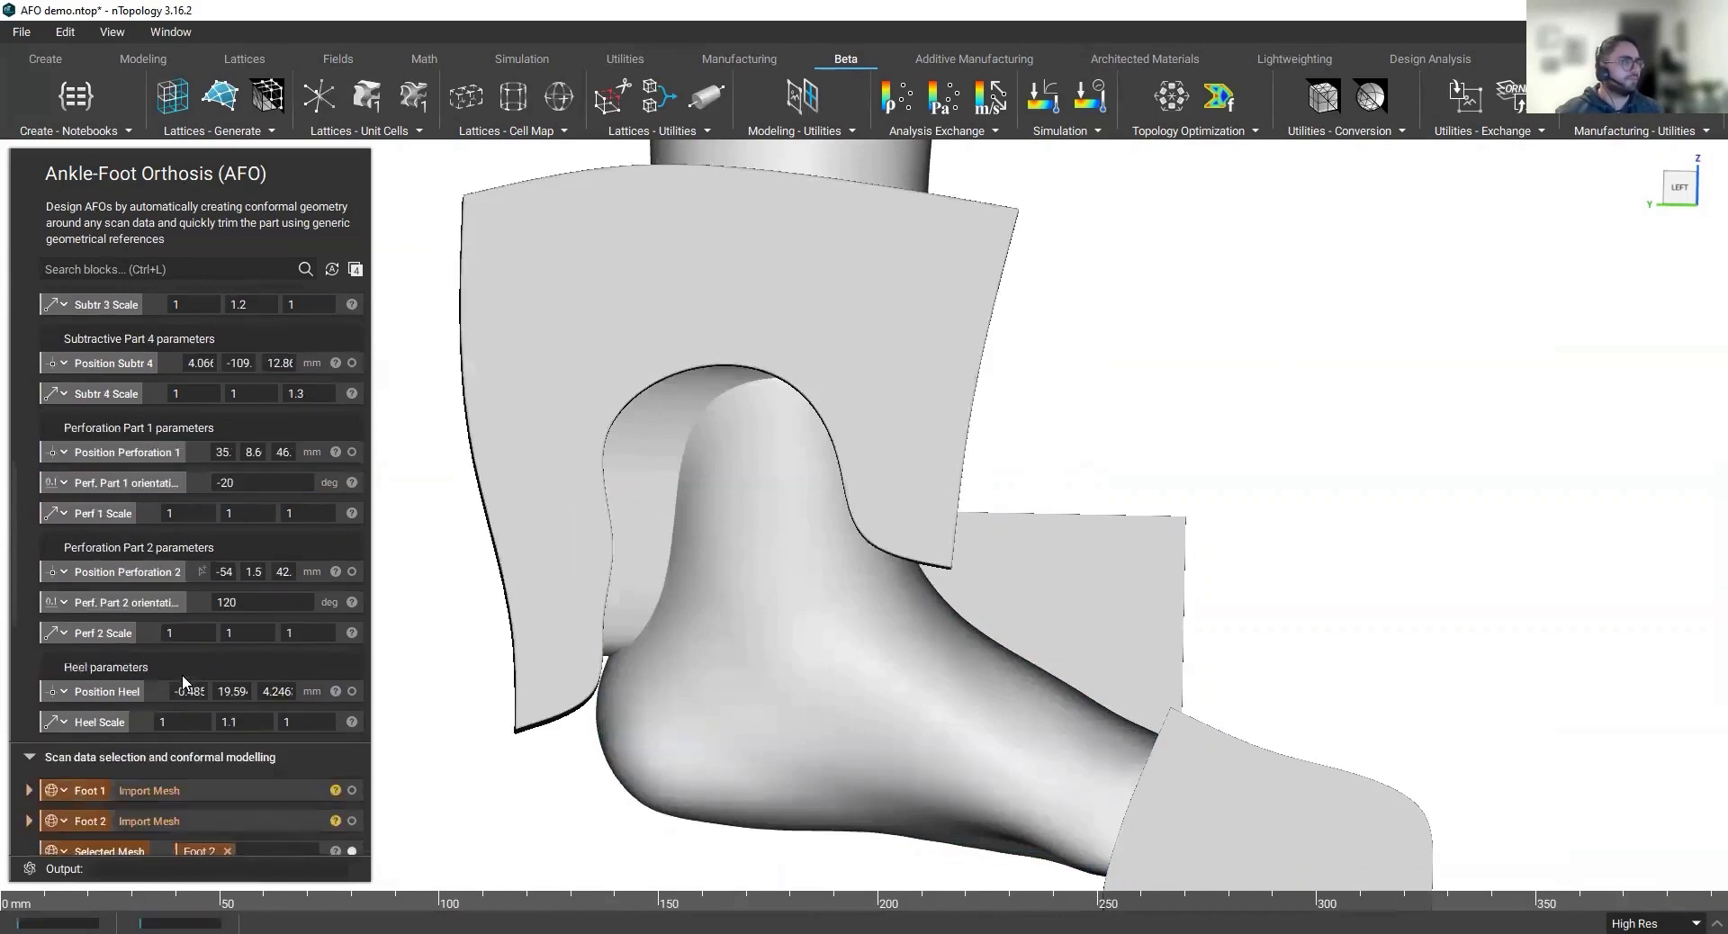
scroll(182, 666, down, 2)
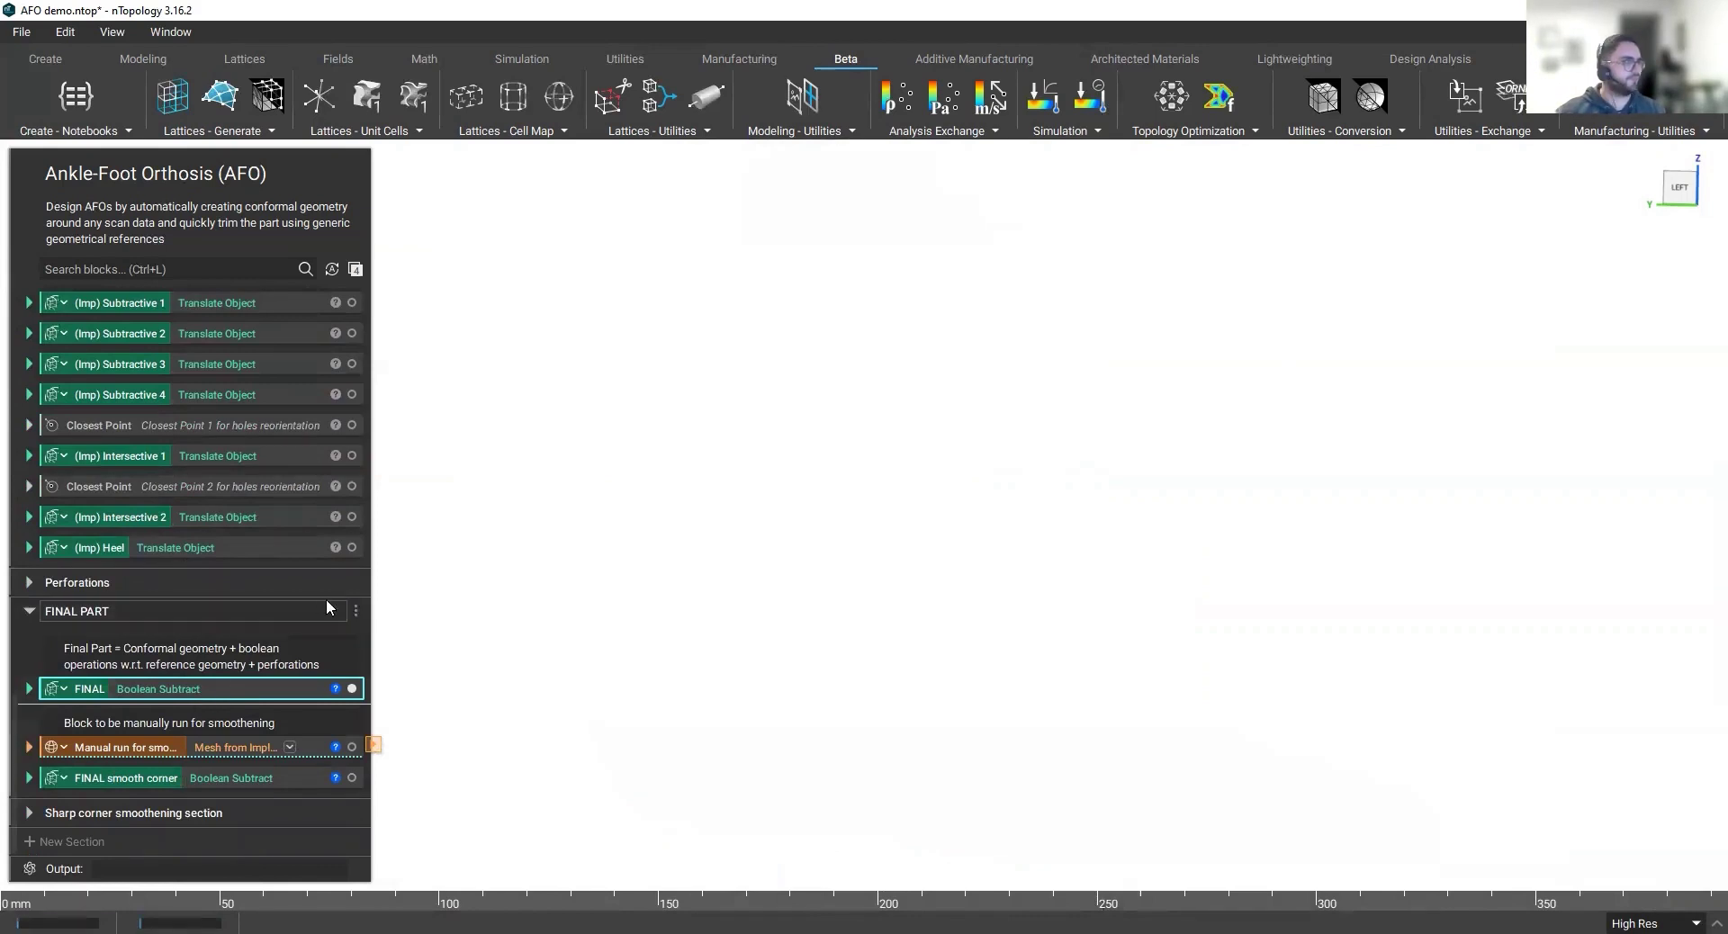
scroll(360, 430, up, 5)
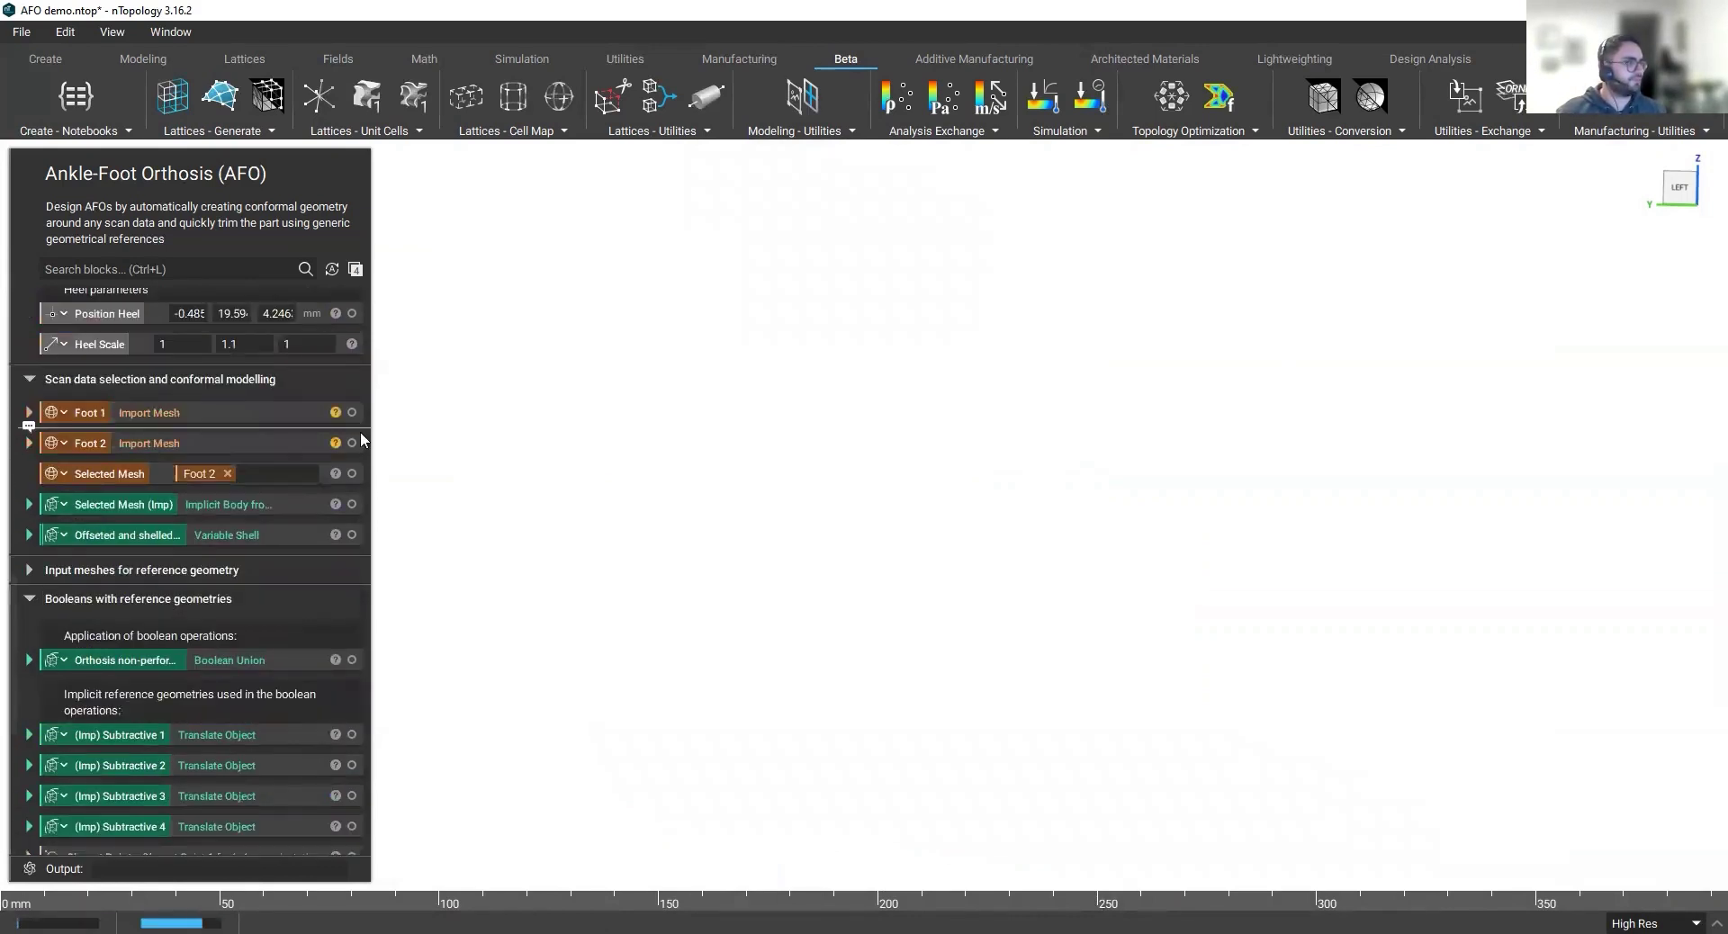
click(351, 473)
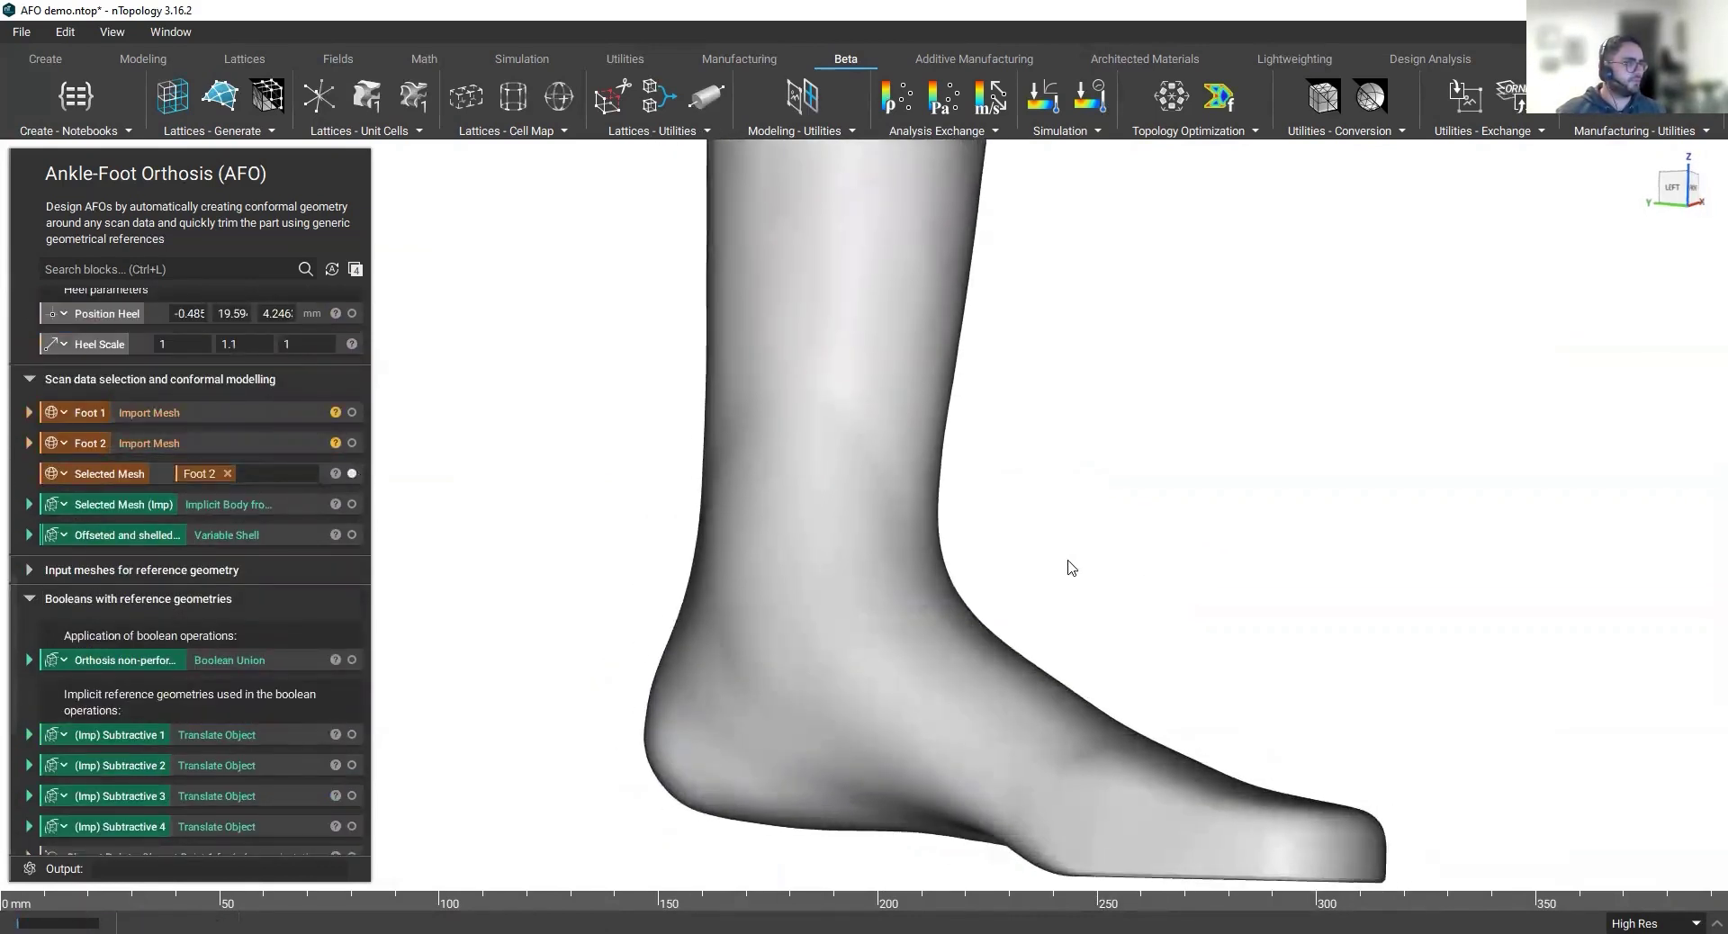
Step: Orbit around the perforated orthosis to inspect it from the side, front and heel
scroll(1050, 571, down, 1)
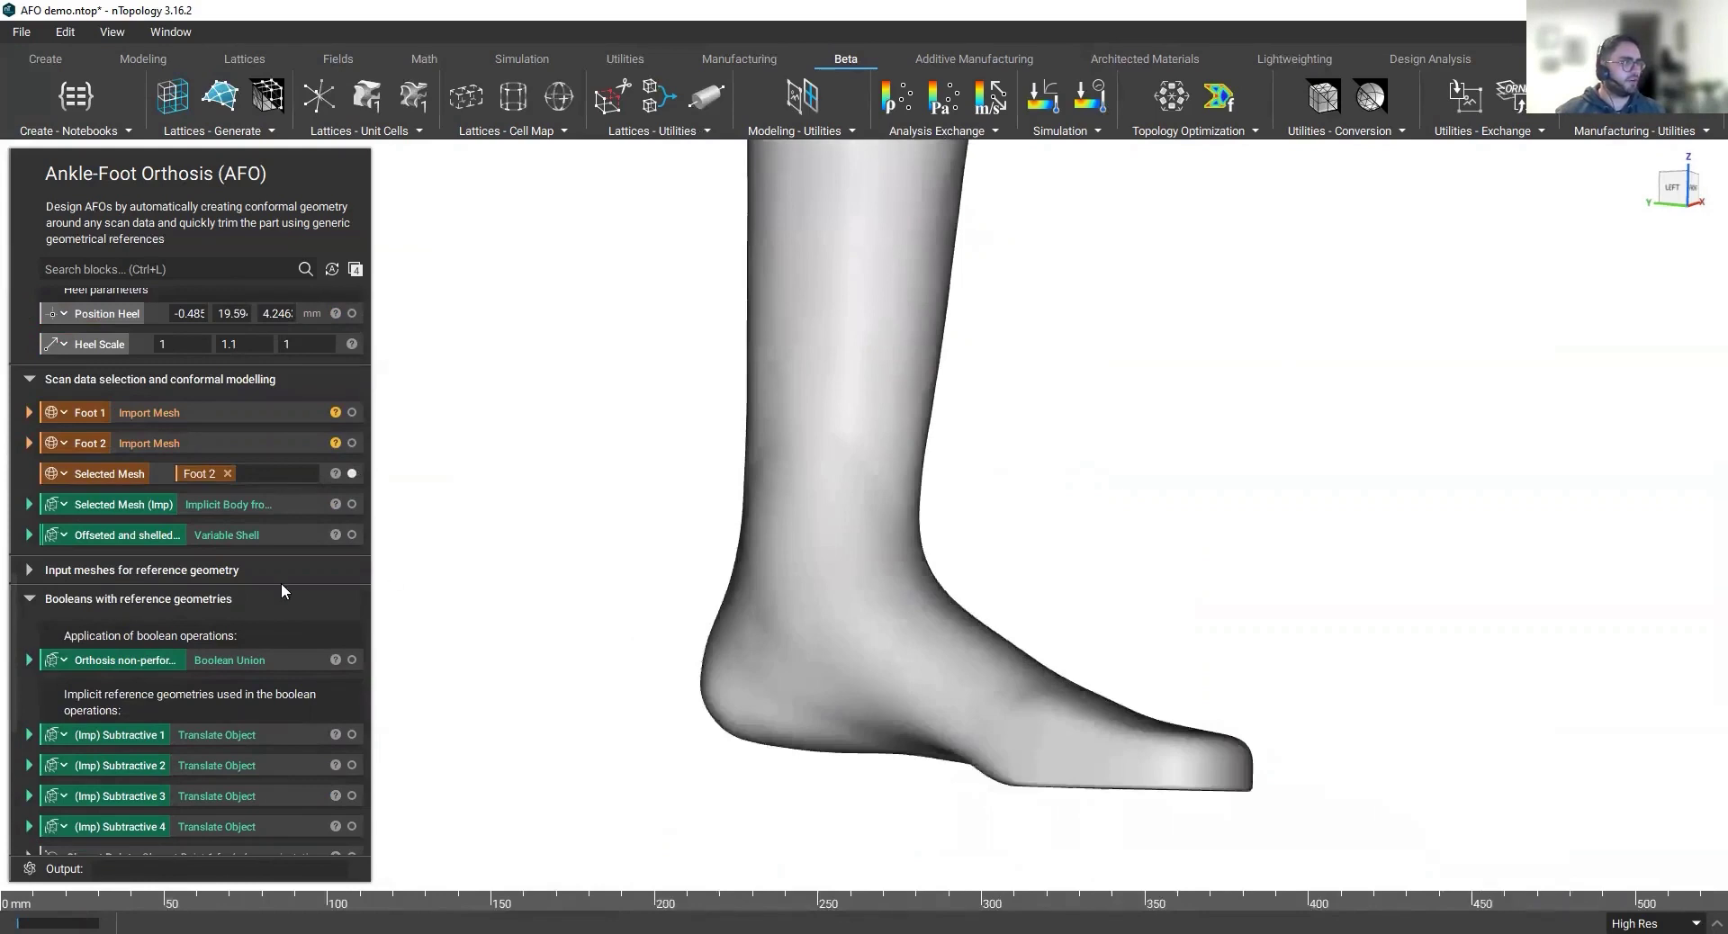
scroll(171, 743, down, 2)
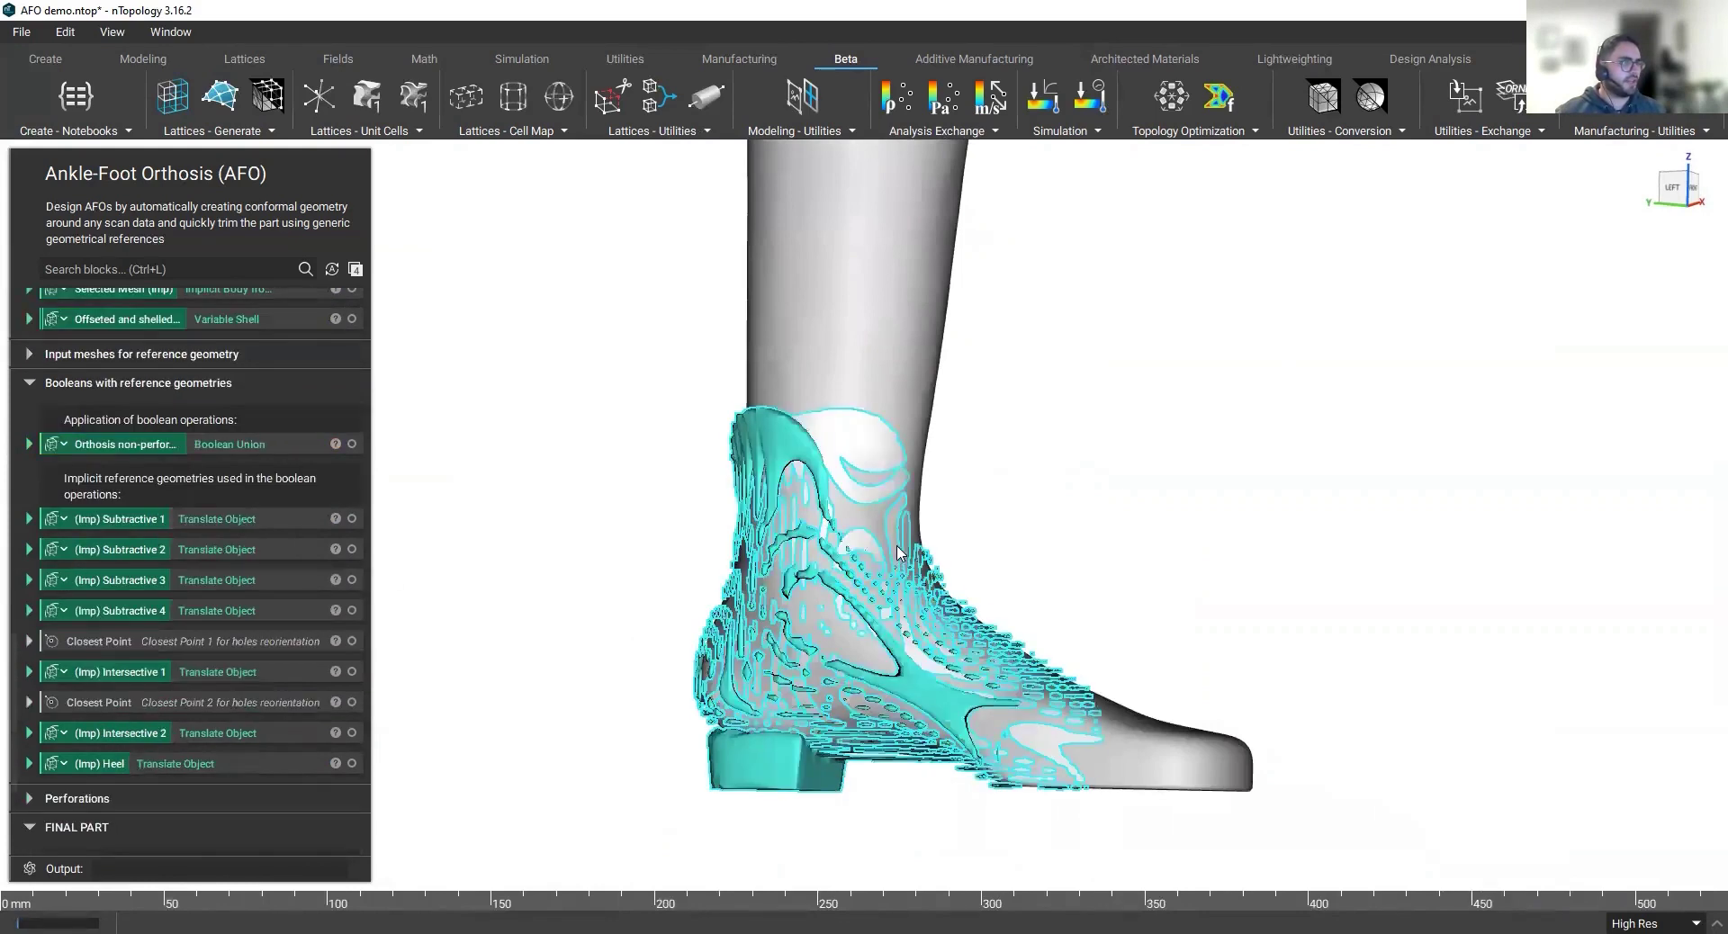
right_drag(1010, 598, 1354, 551)
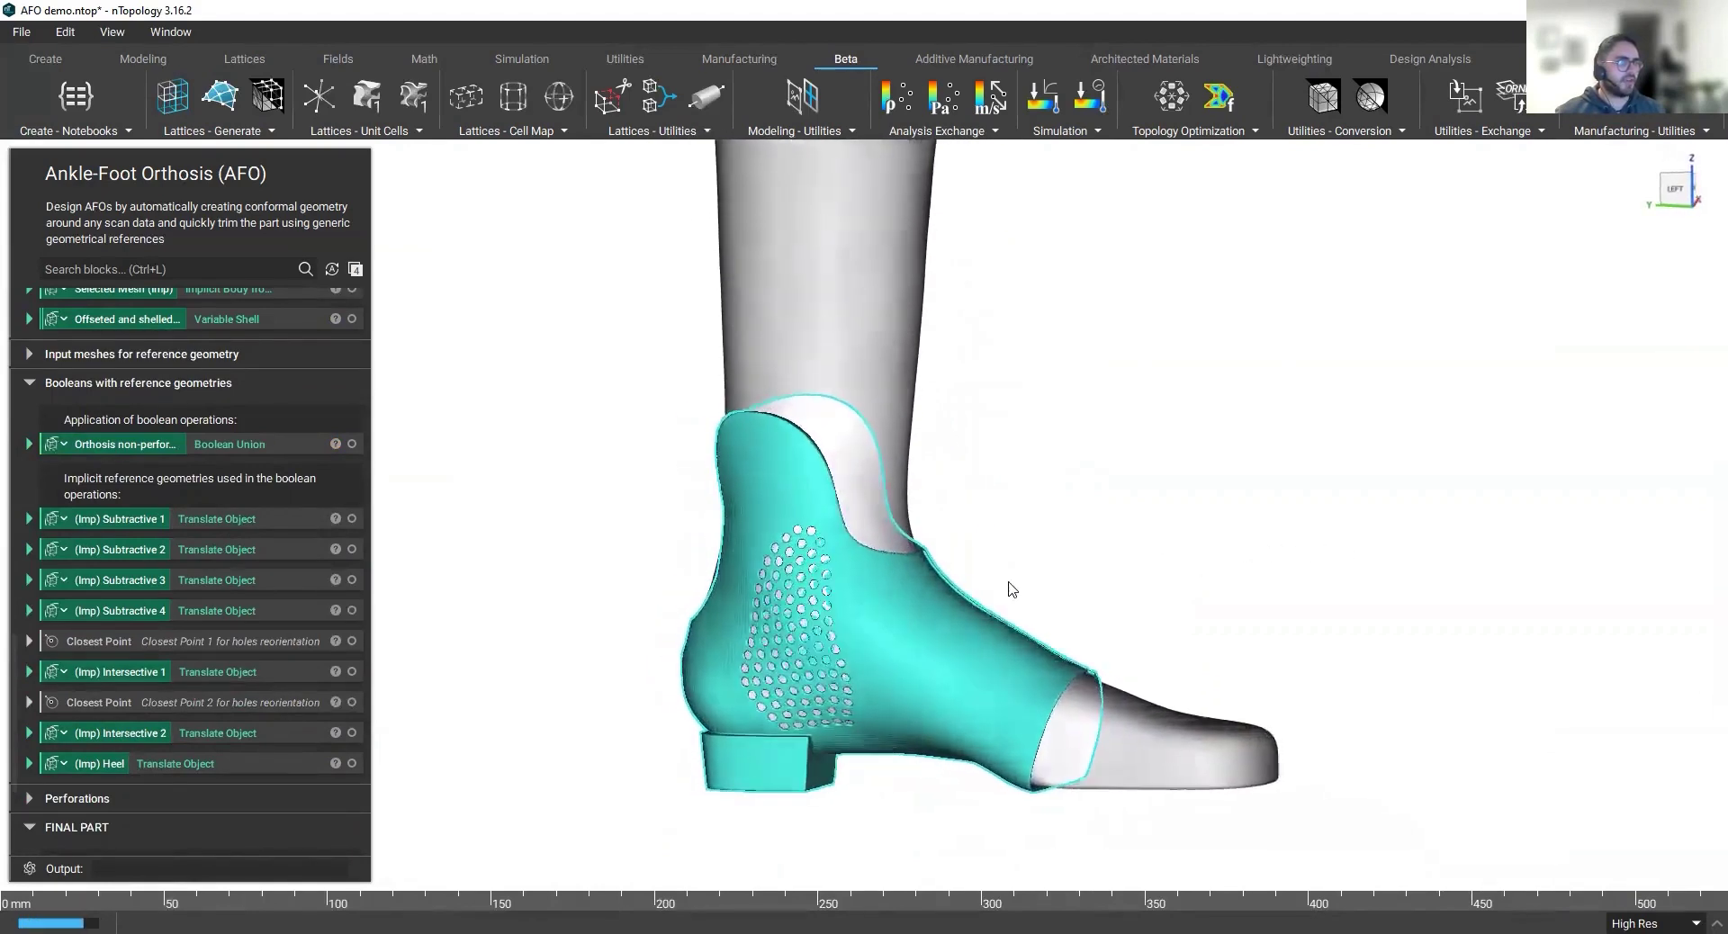
right_drag(1220, 554, 1408, 545)
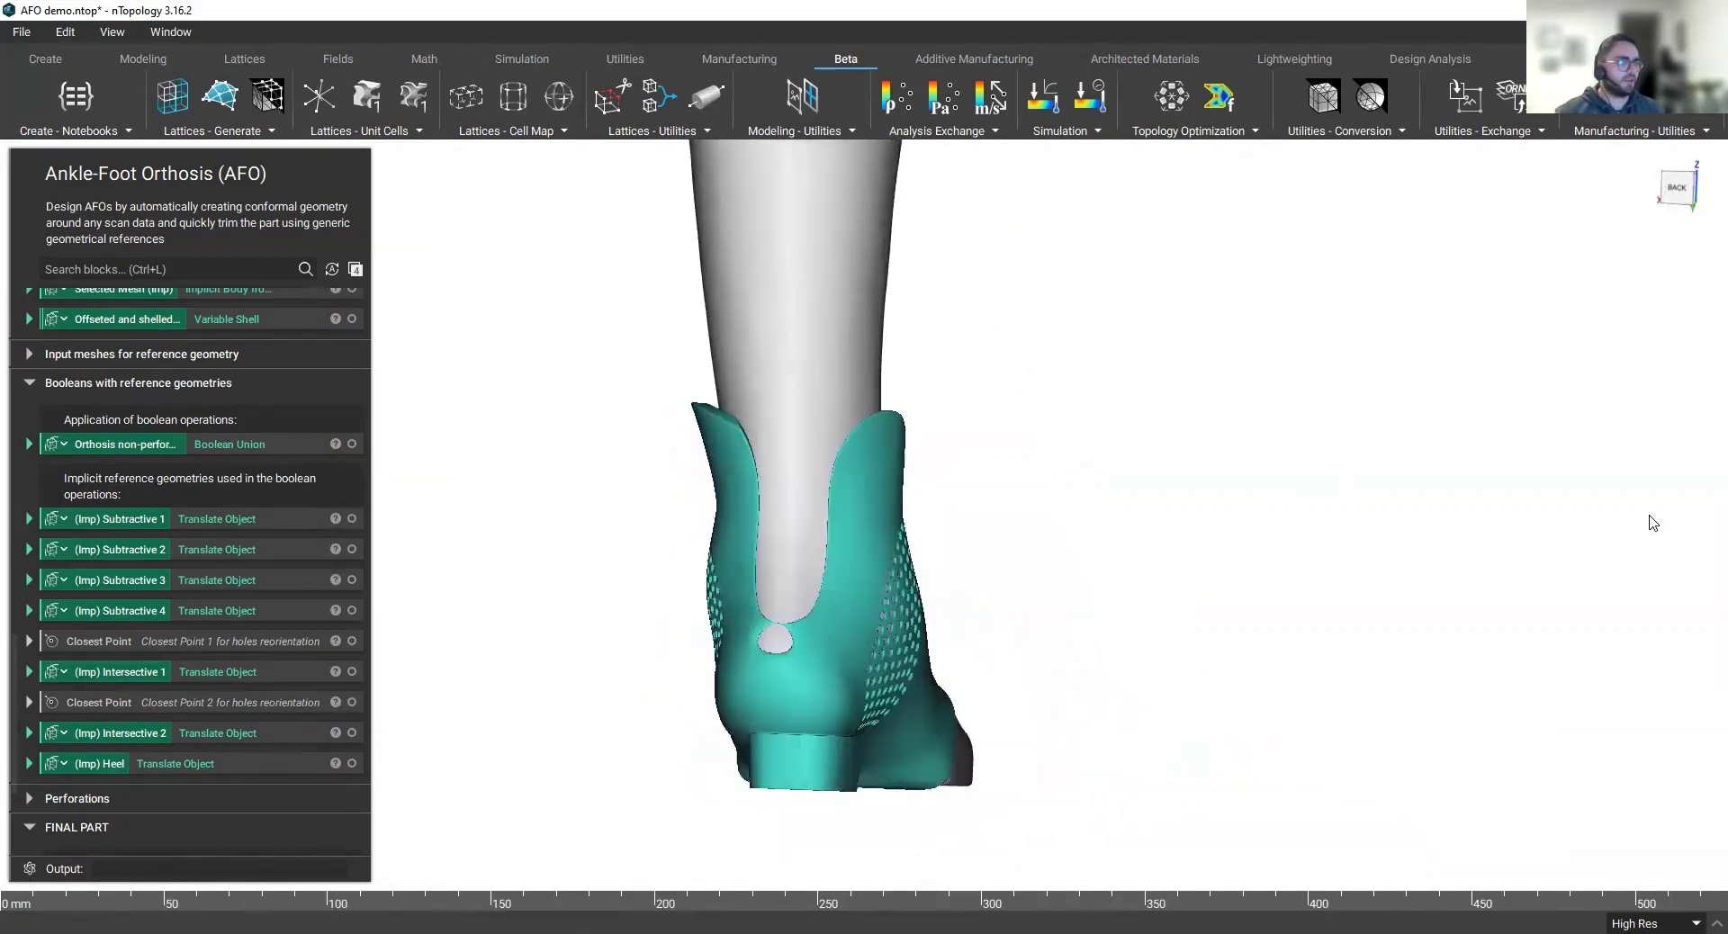
right_drag(1654, 523, 991, 613)
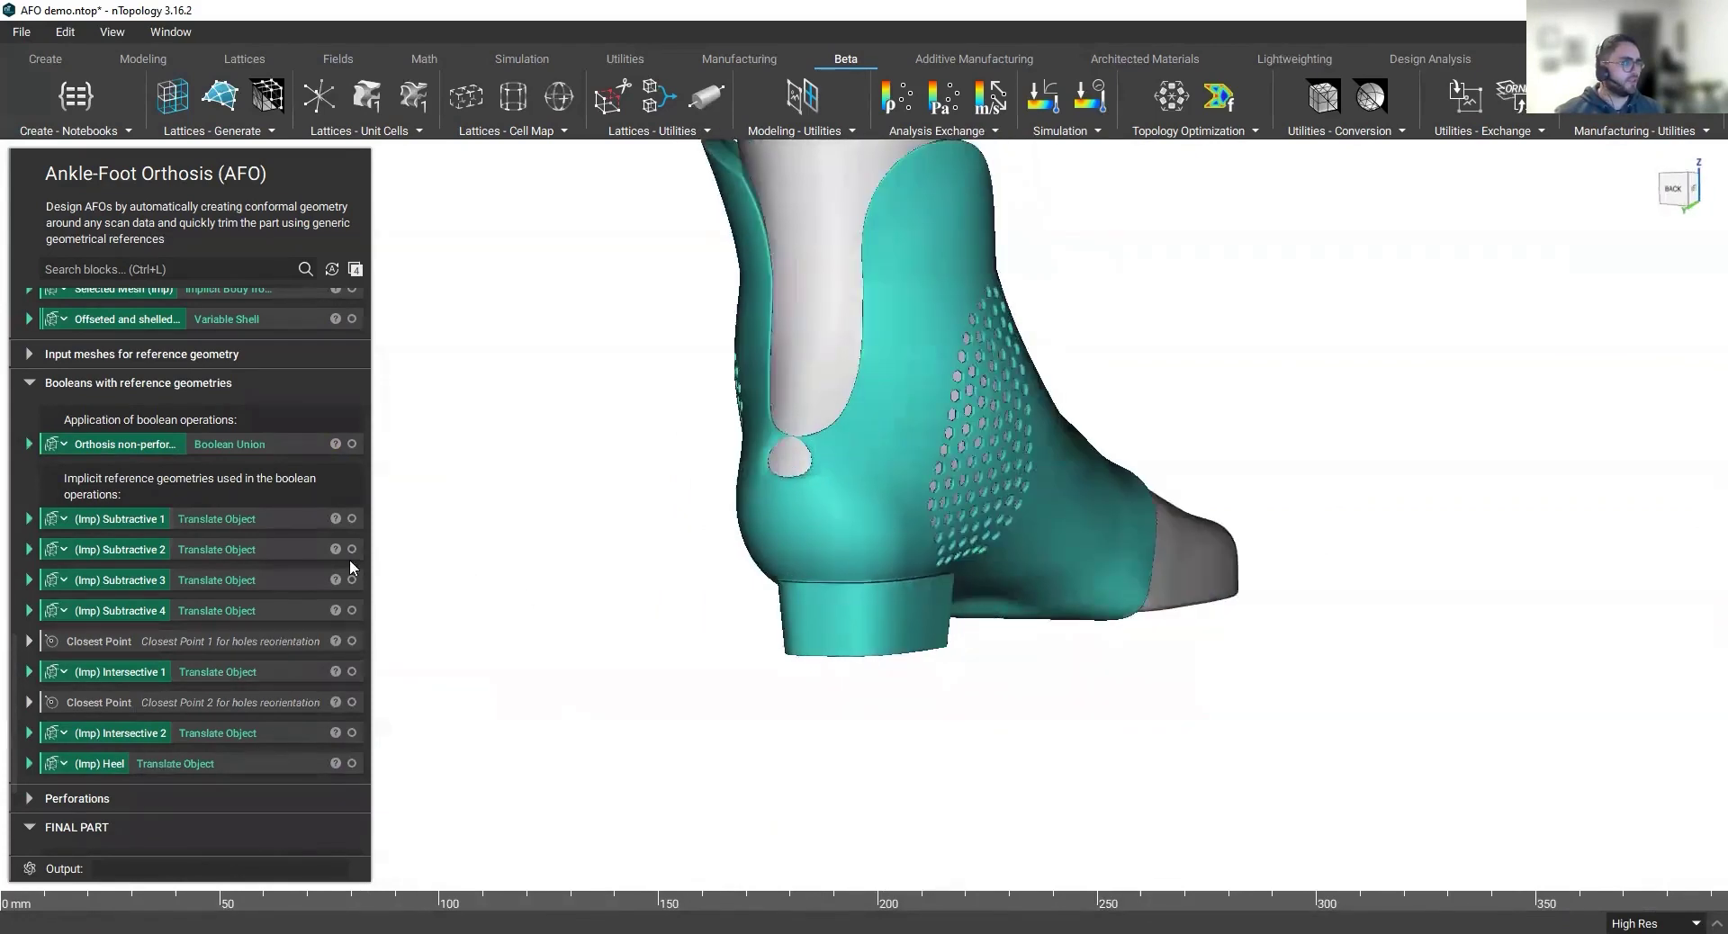
Step: Show the heel reference block
scroll(139, 596, up, 6)
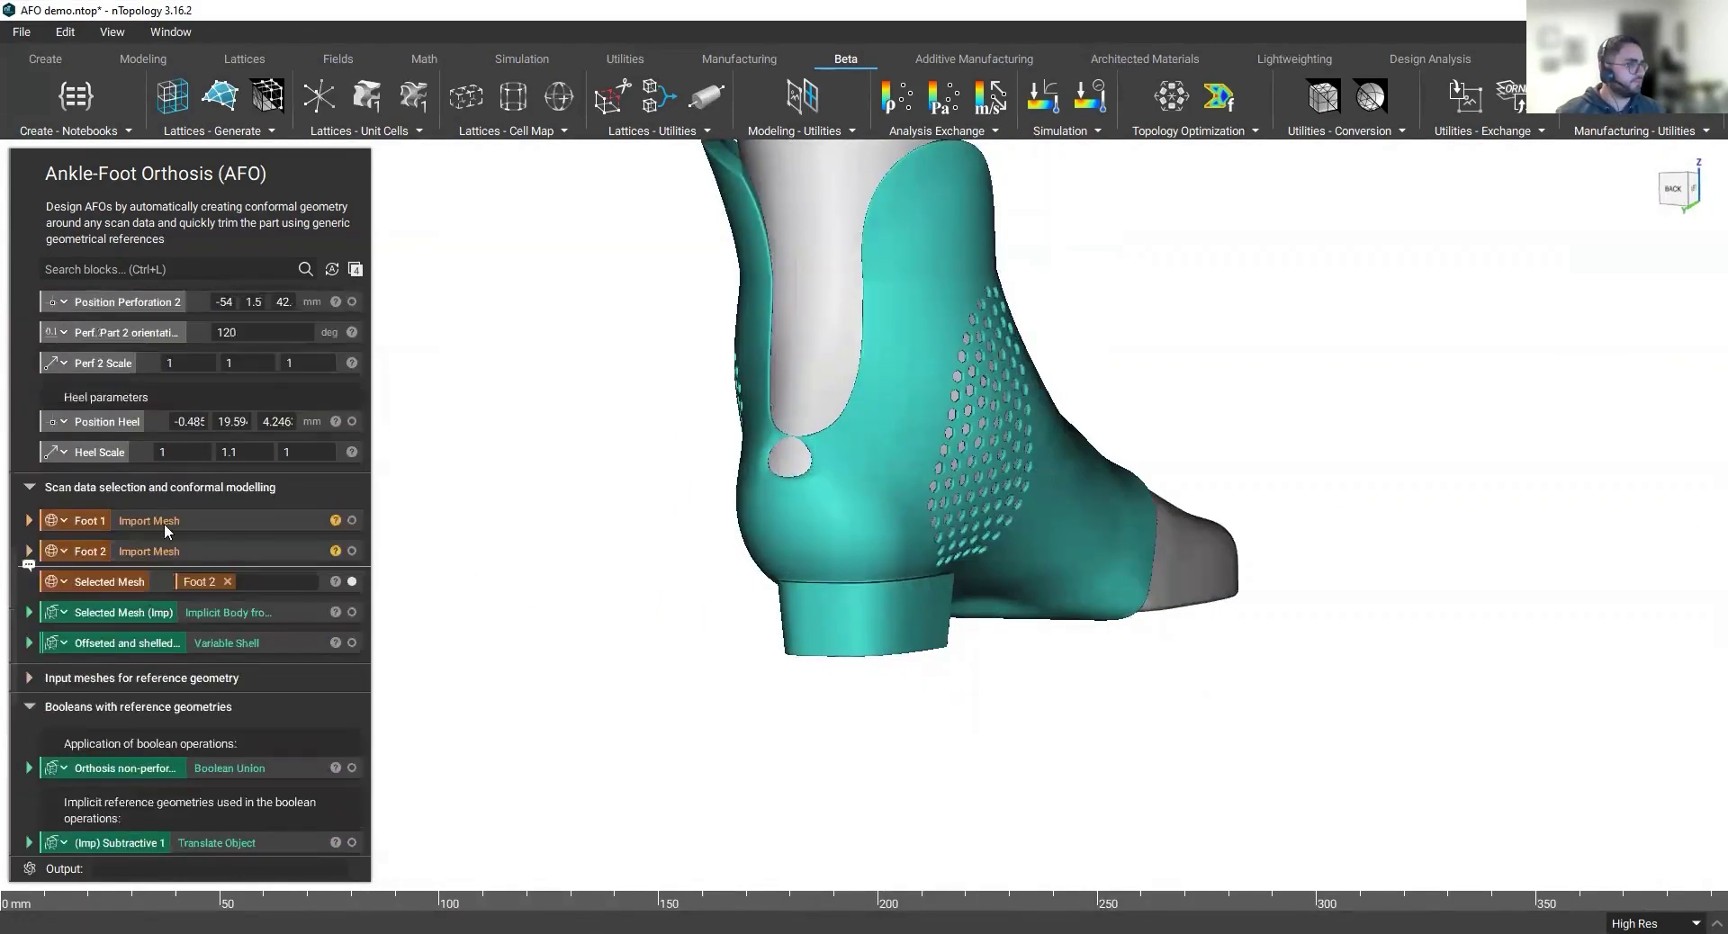
scroll(216, 648, down, 6)
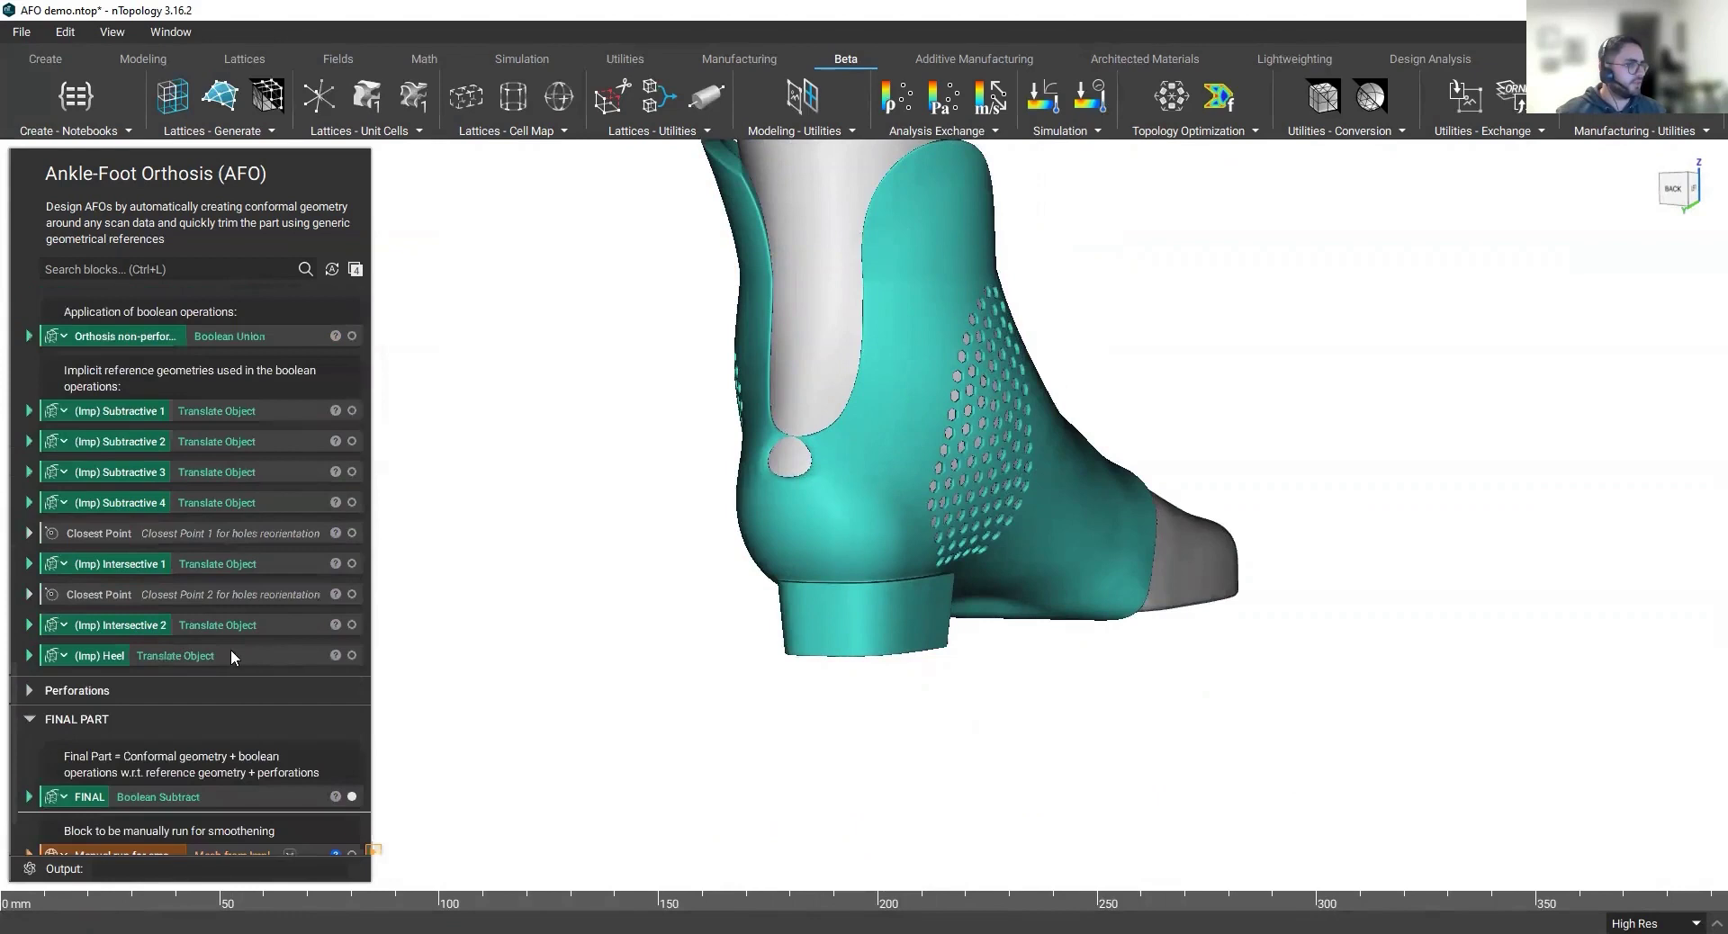
click(351, 656)
scroll(205, 623, up, 5)
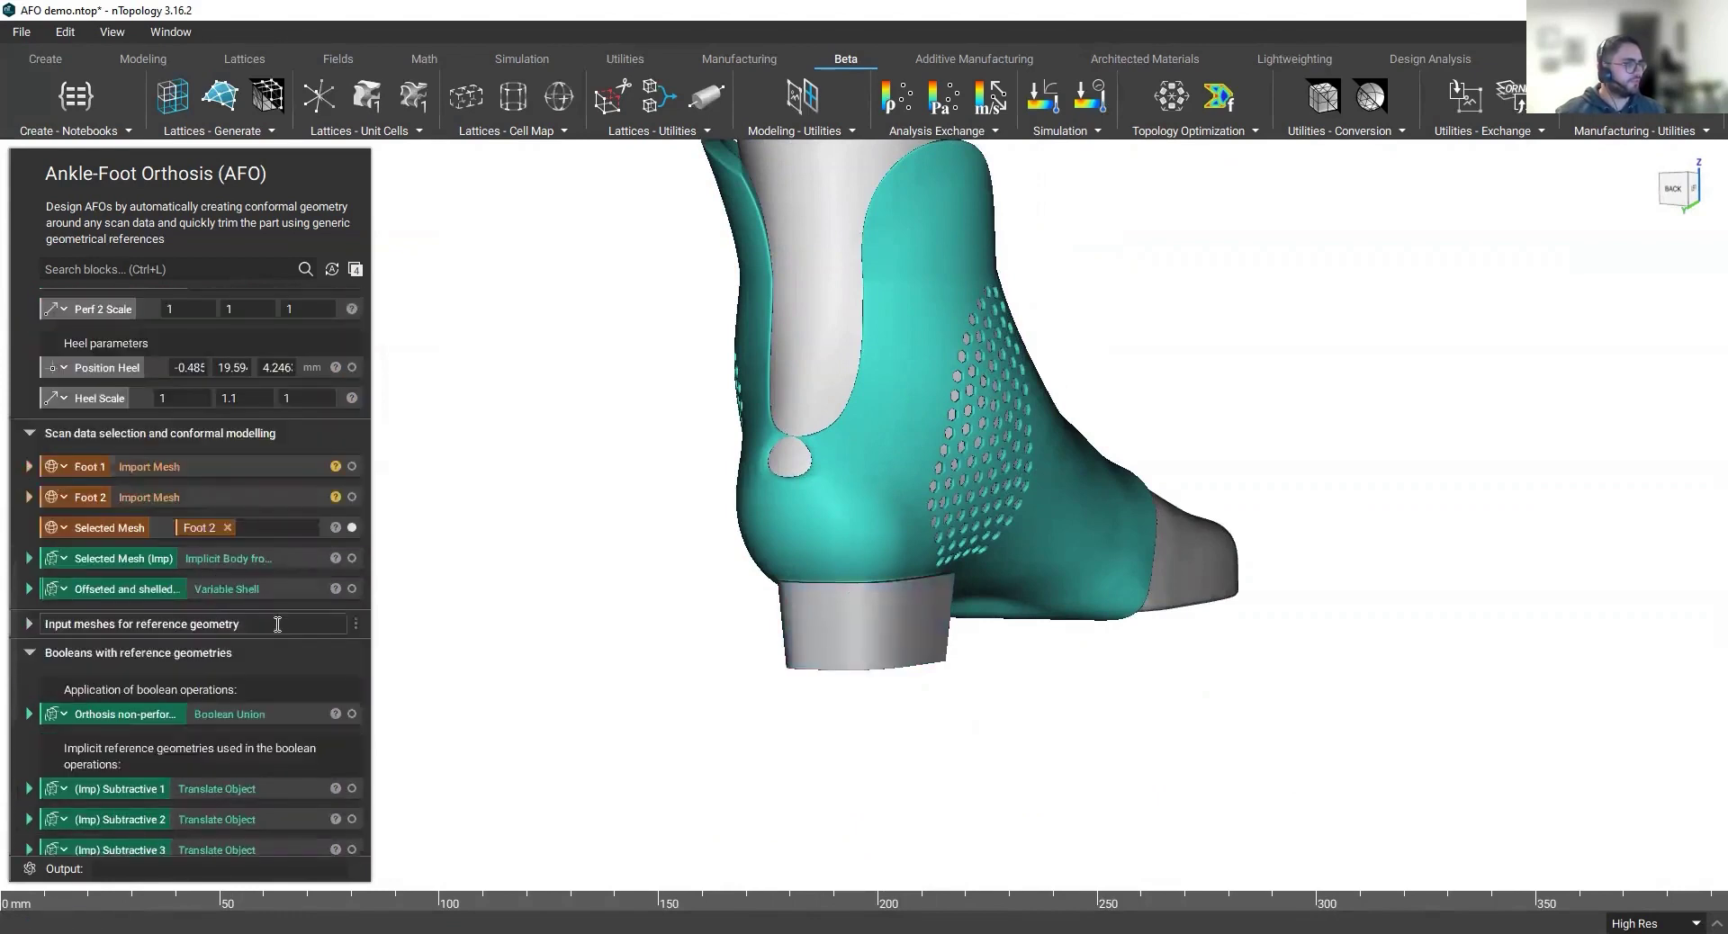
scroll(284, 538, up, 1)
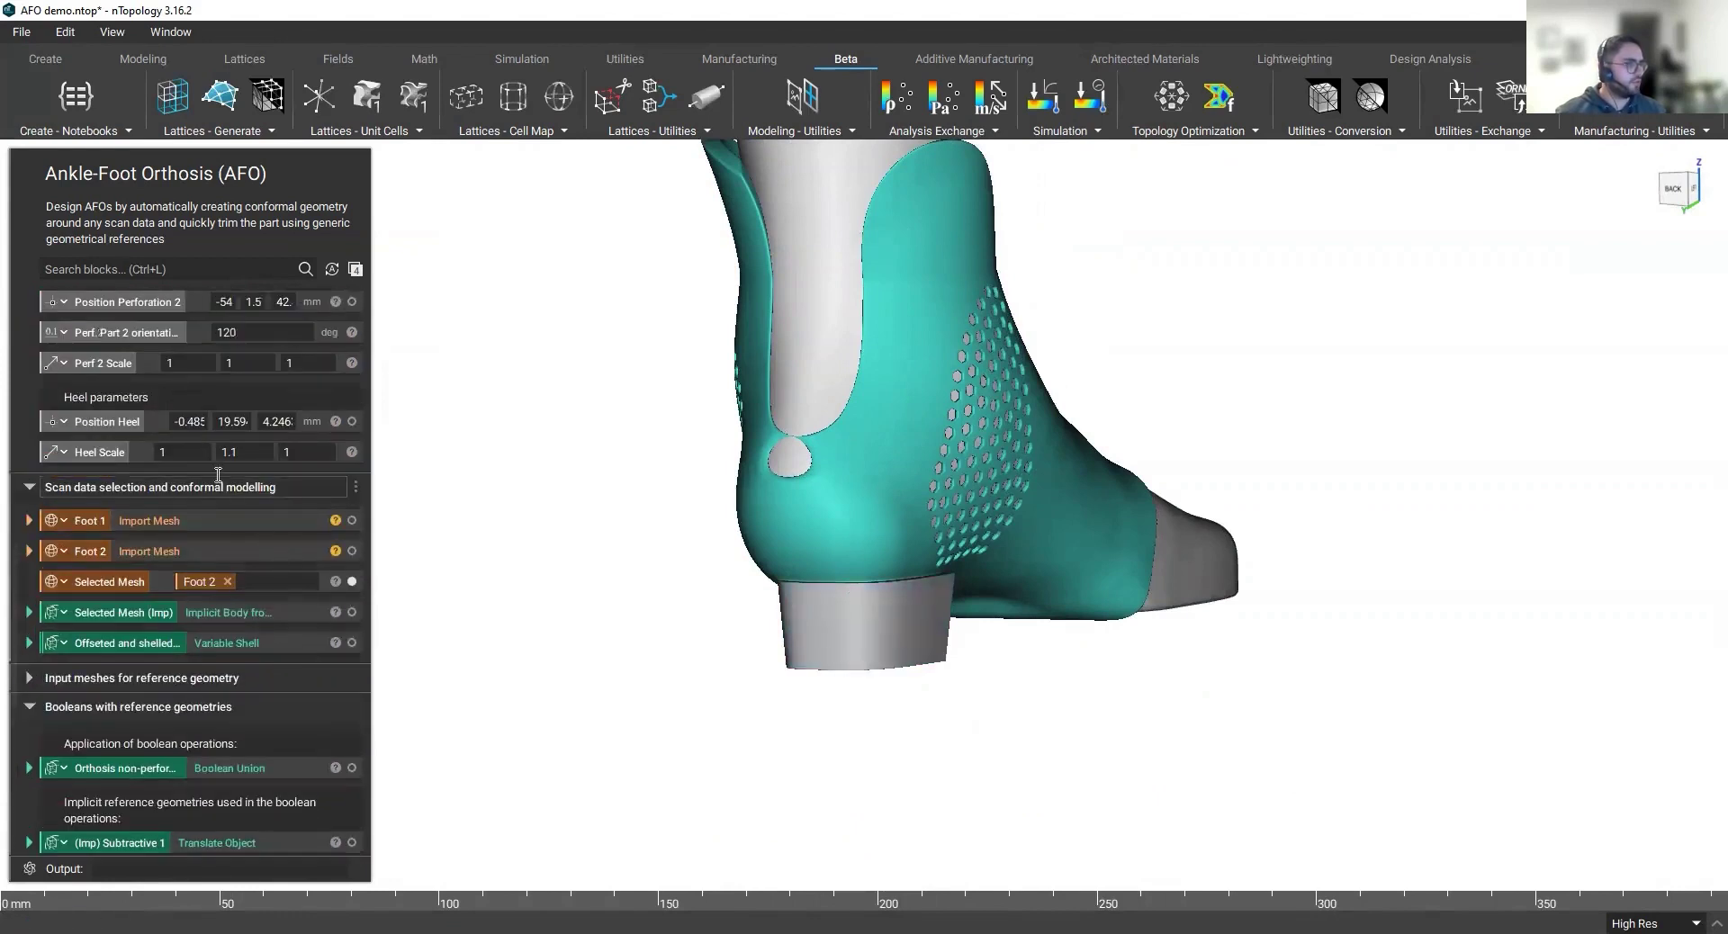
Step: From the back view, move the heel block to 2.181, 19.59, 6.092 mm, then hide the orthosis
click(189, 421)
click(1671, 187)
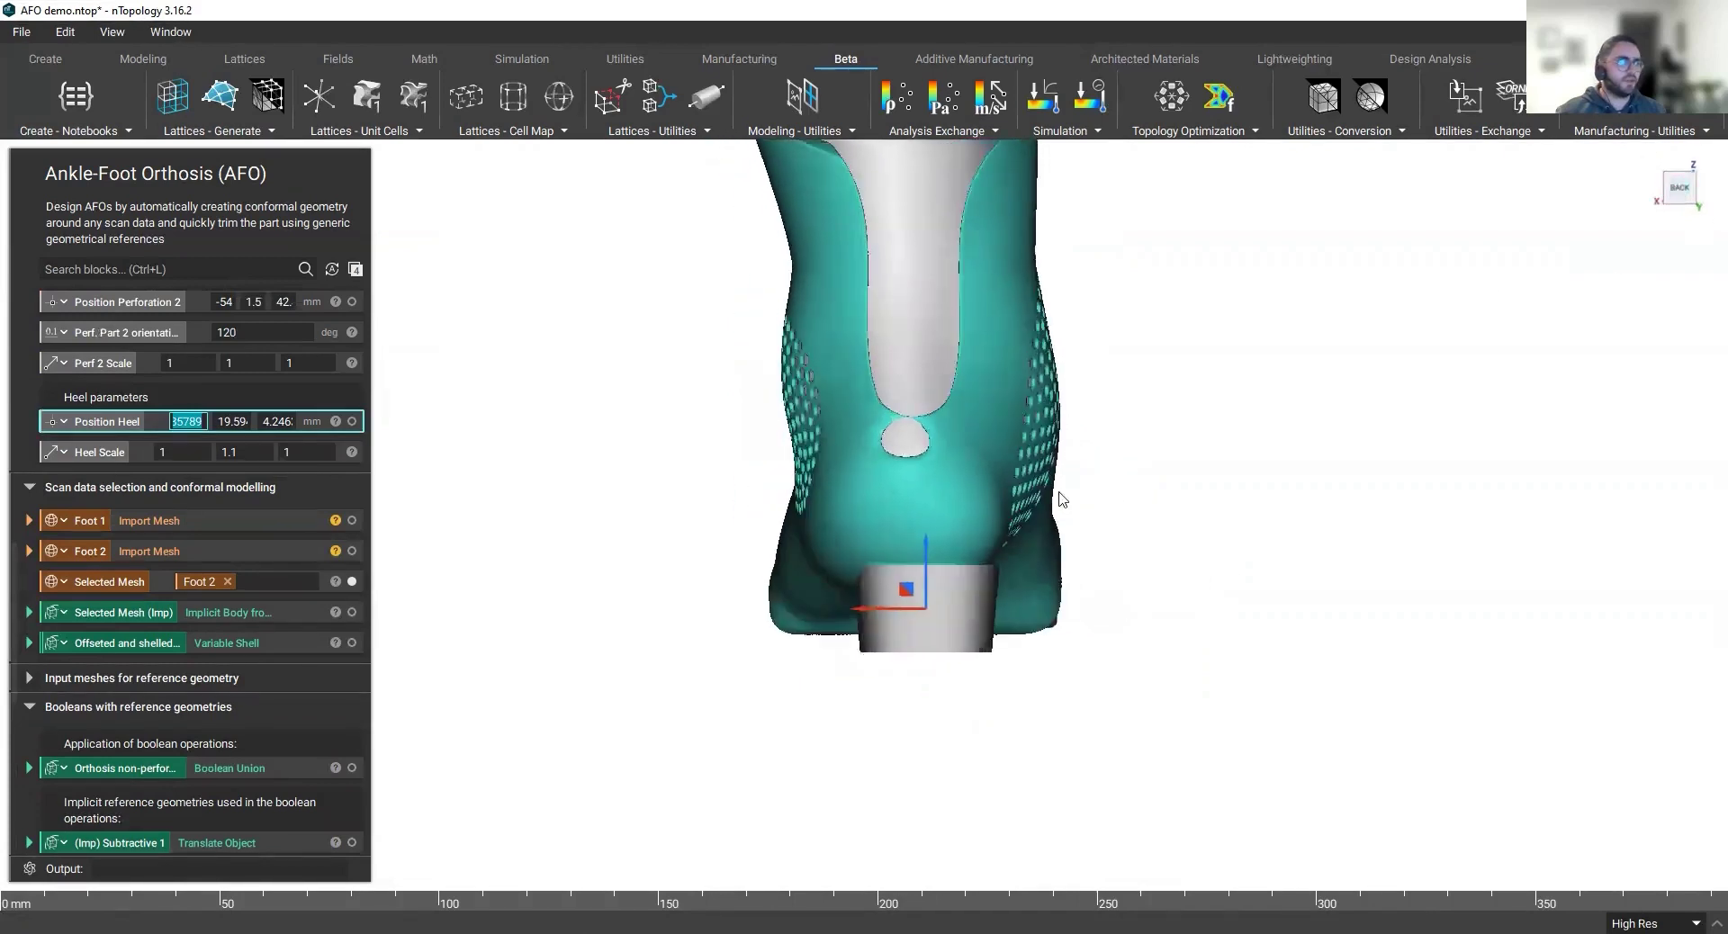
drag(915, 607, 900, 615)
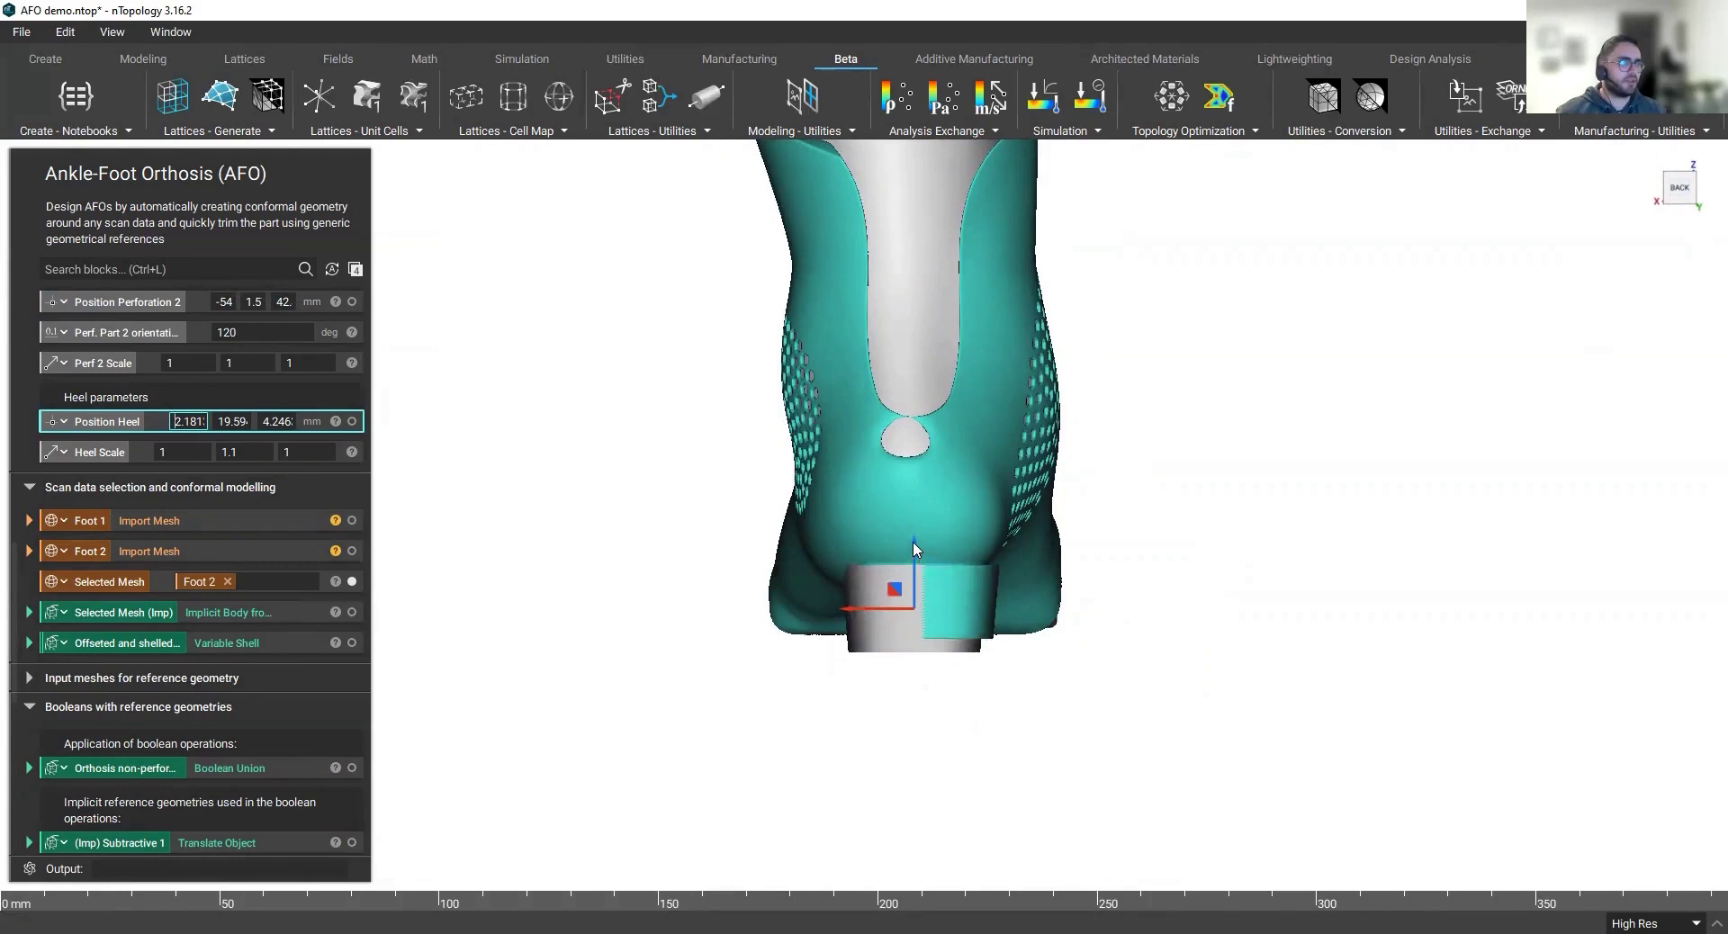
drag(913, 541, 913, 532)
right_drag(994, 539, 944, 535)
click(659, 530)
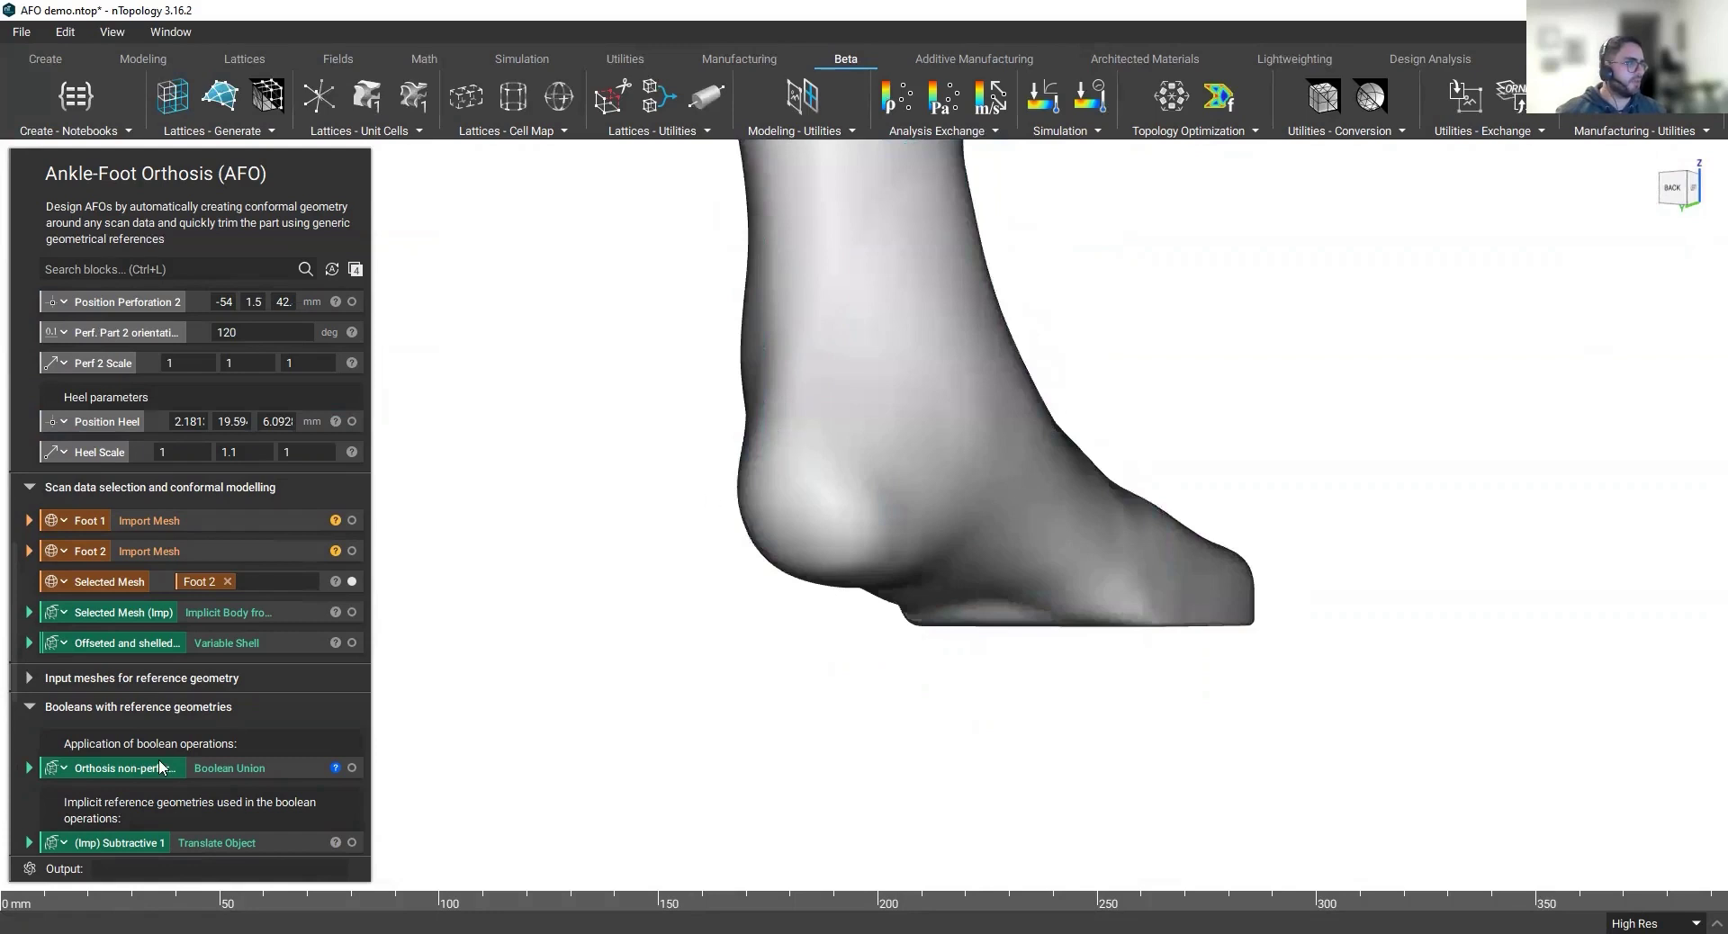
Step: Show the Subtractive 3 reference shell
scroll(216, 709, down, 4)
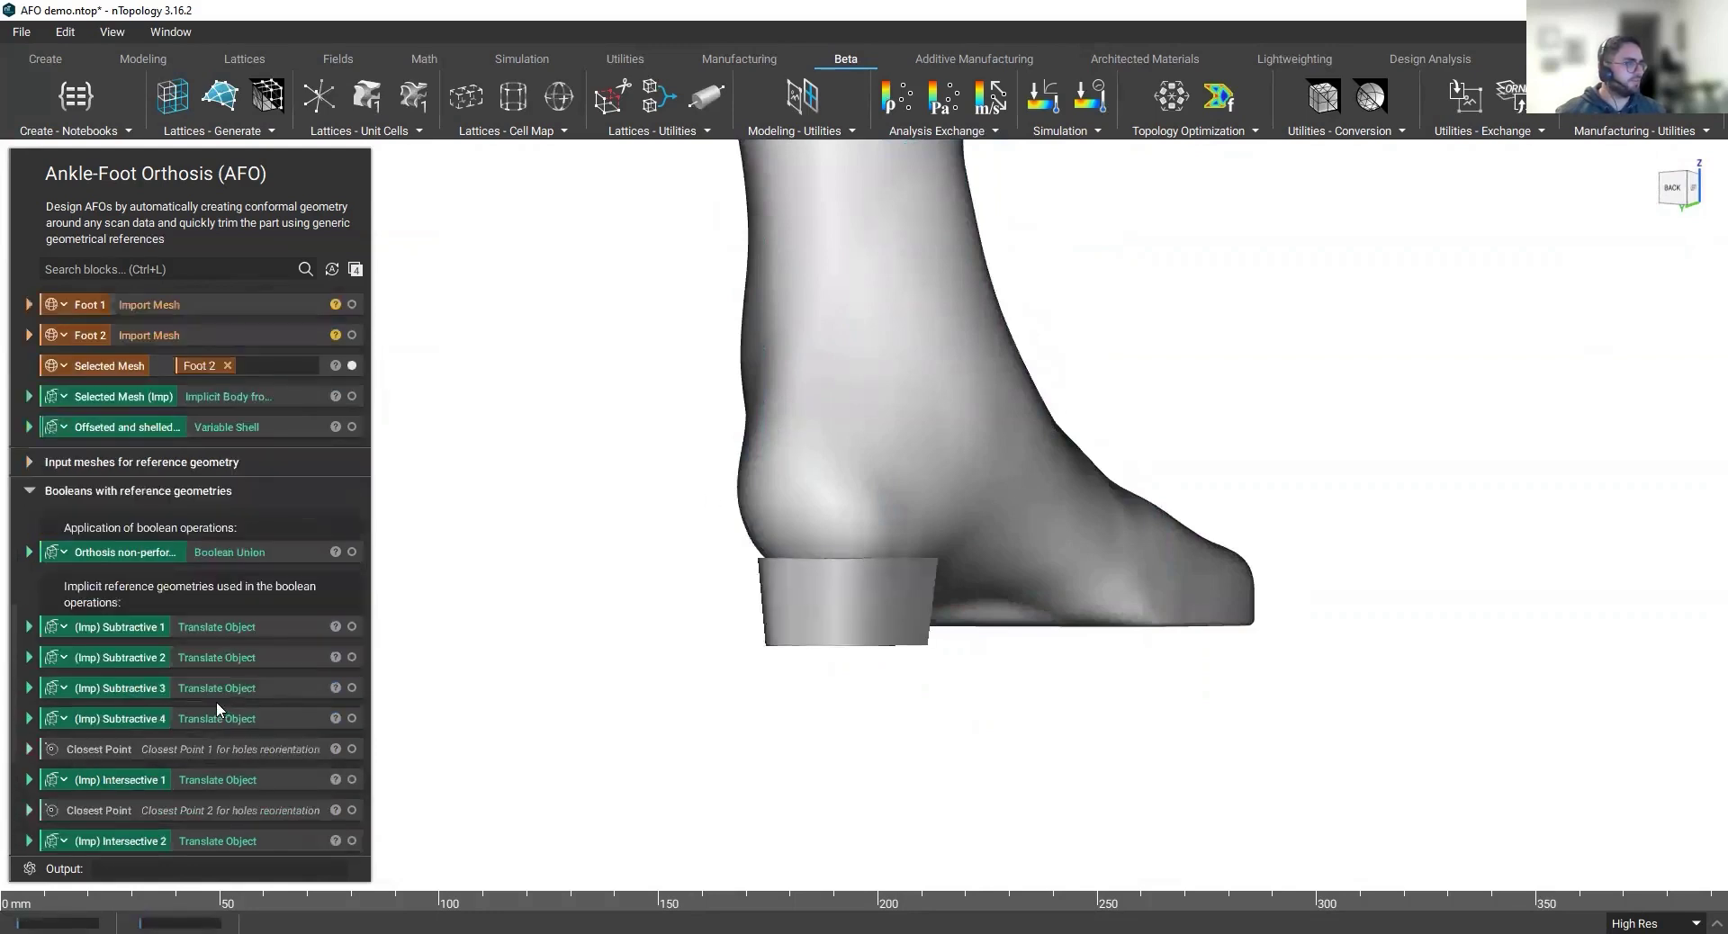
click(351, 687)
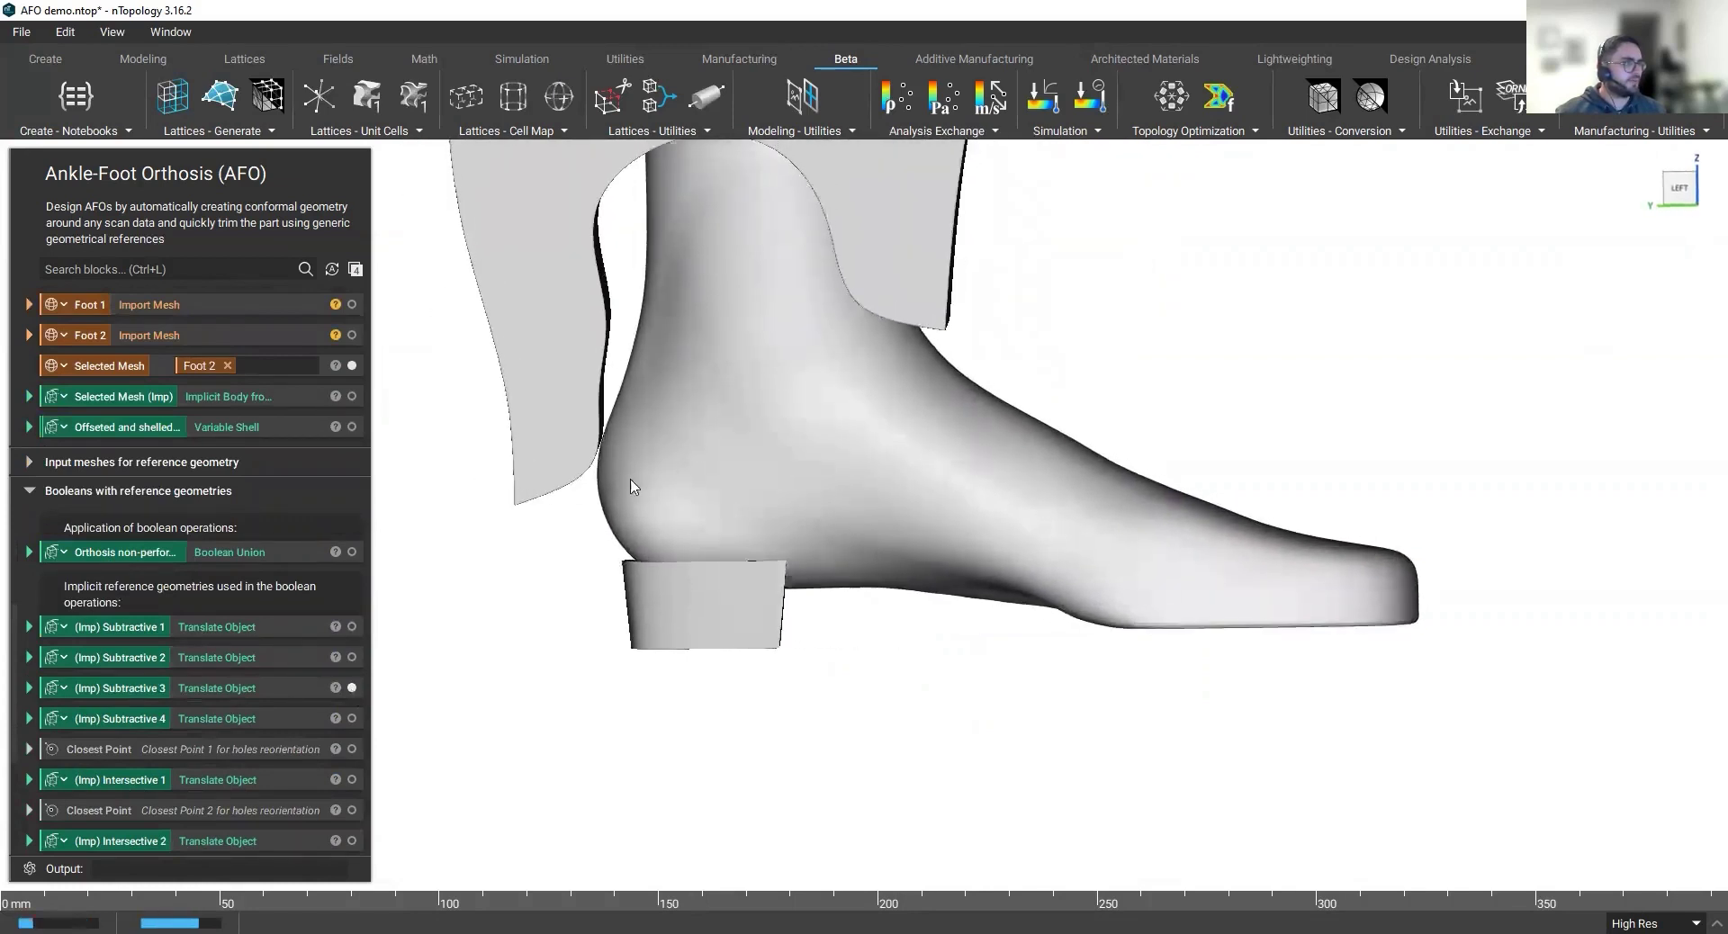
click(576, 415)
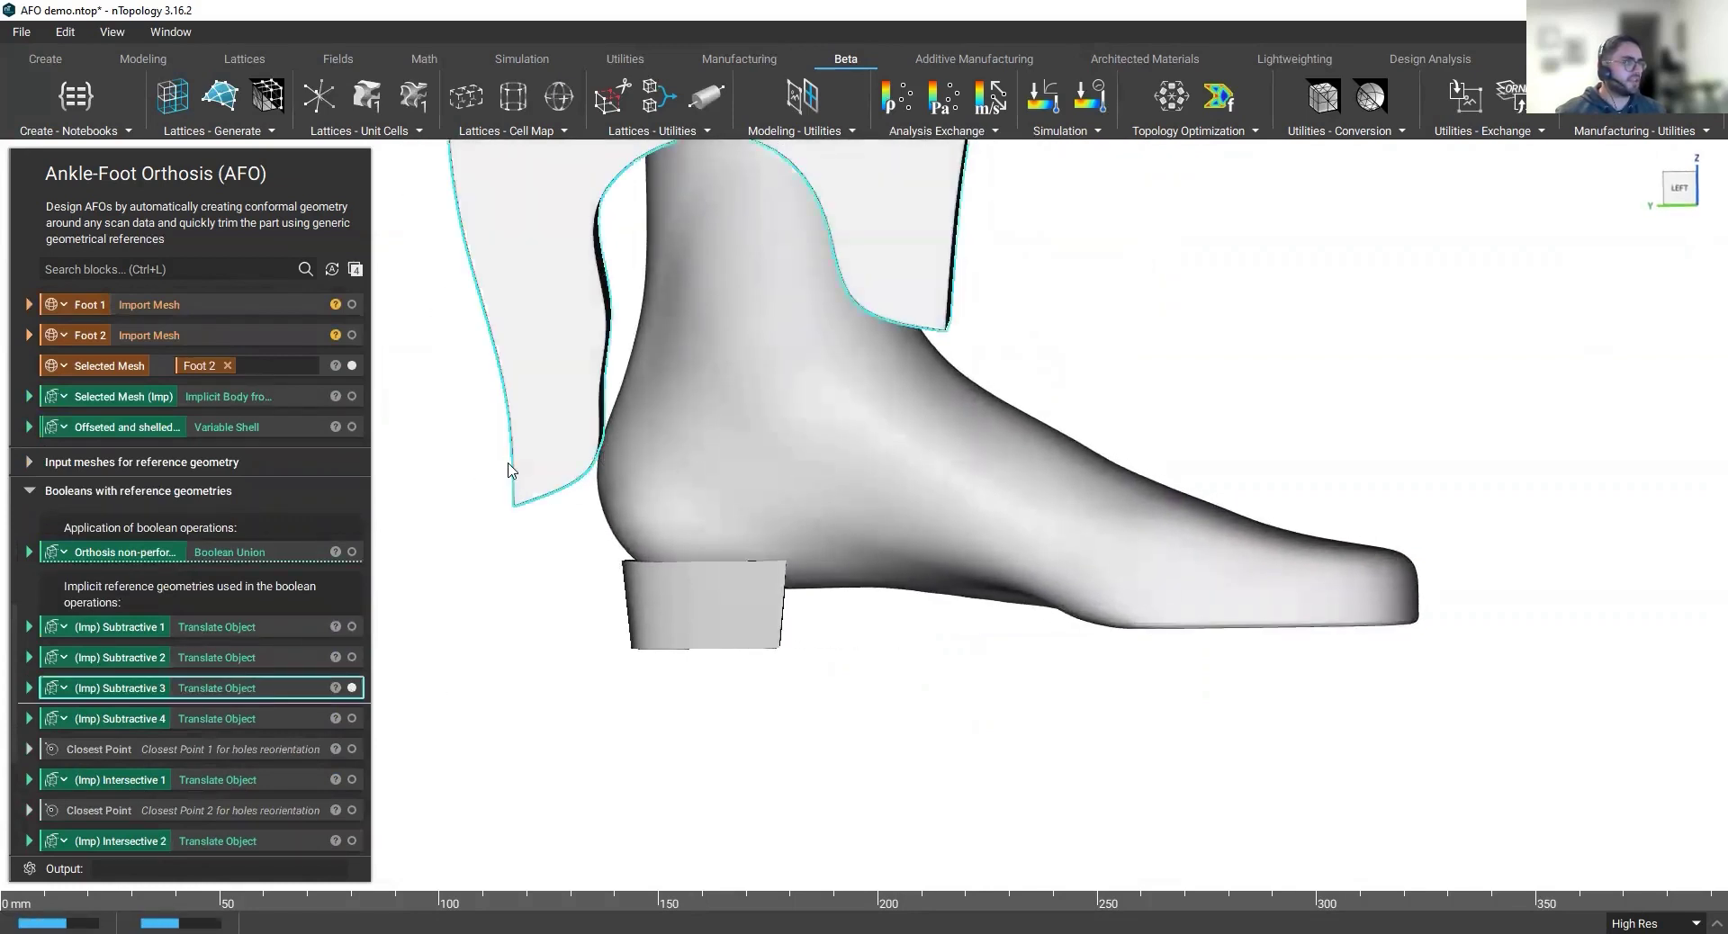
click(586, 564)
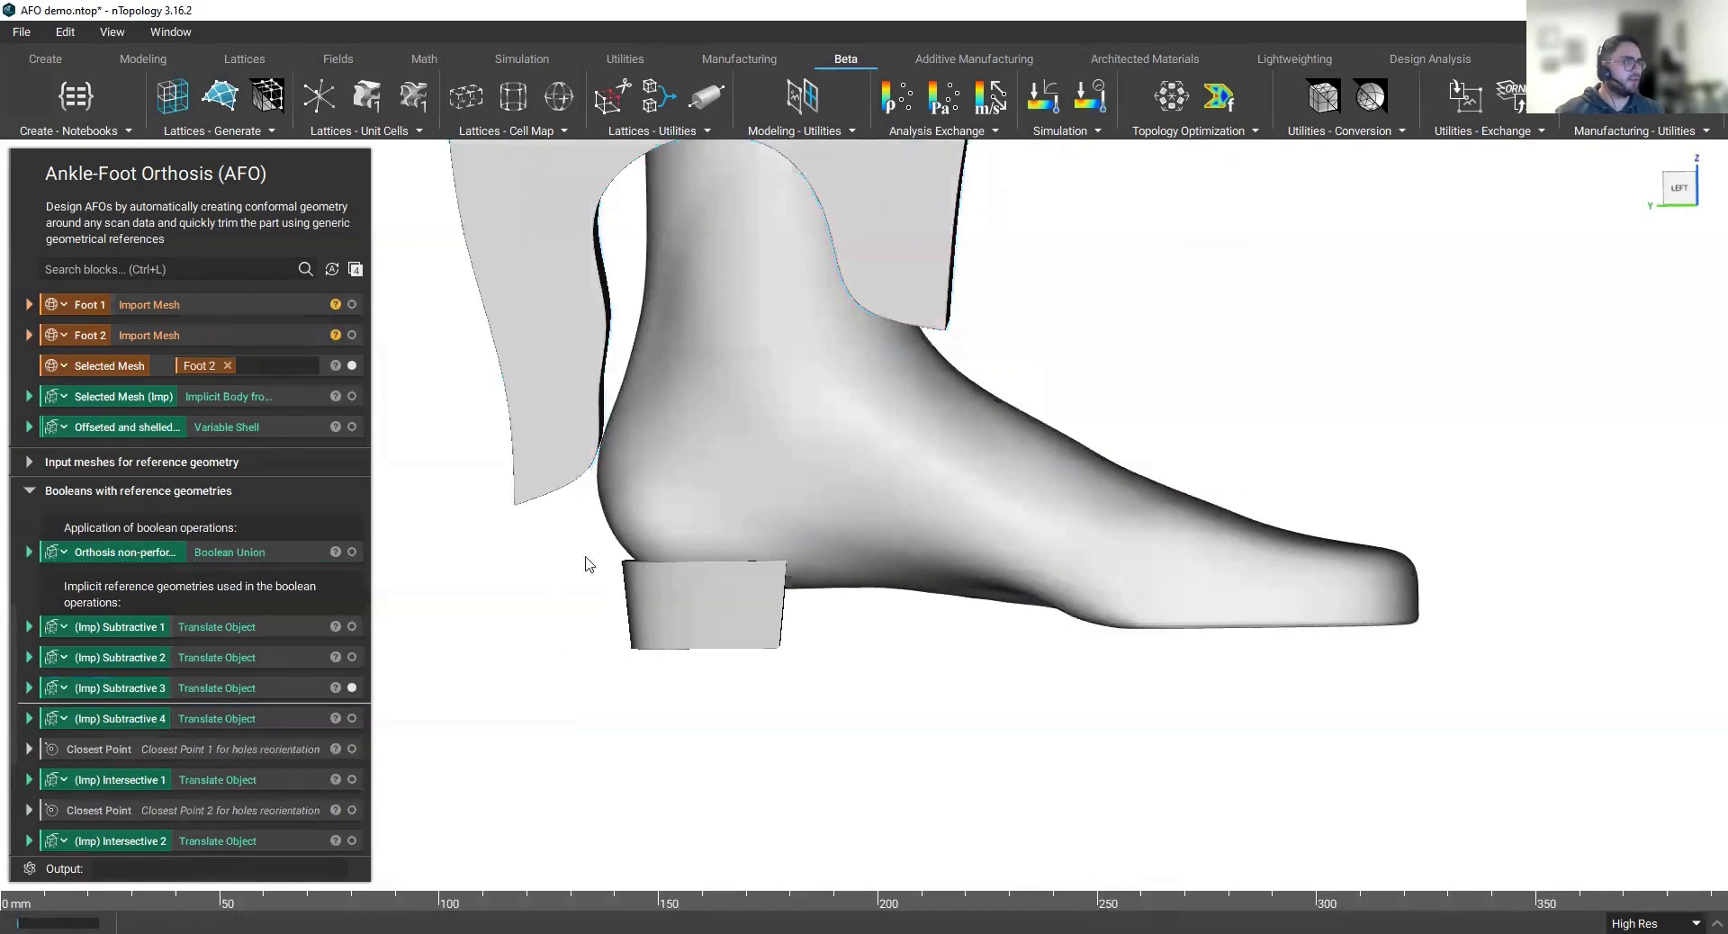
Step: Shift the Subtractive 3 shell along Y to 16.30 mm and view it alone around the ankle
scroll(586, 564, down, 2)
scroll(251, 558, up, 3)
scroll(221, 441, up, 3)
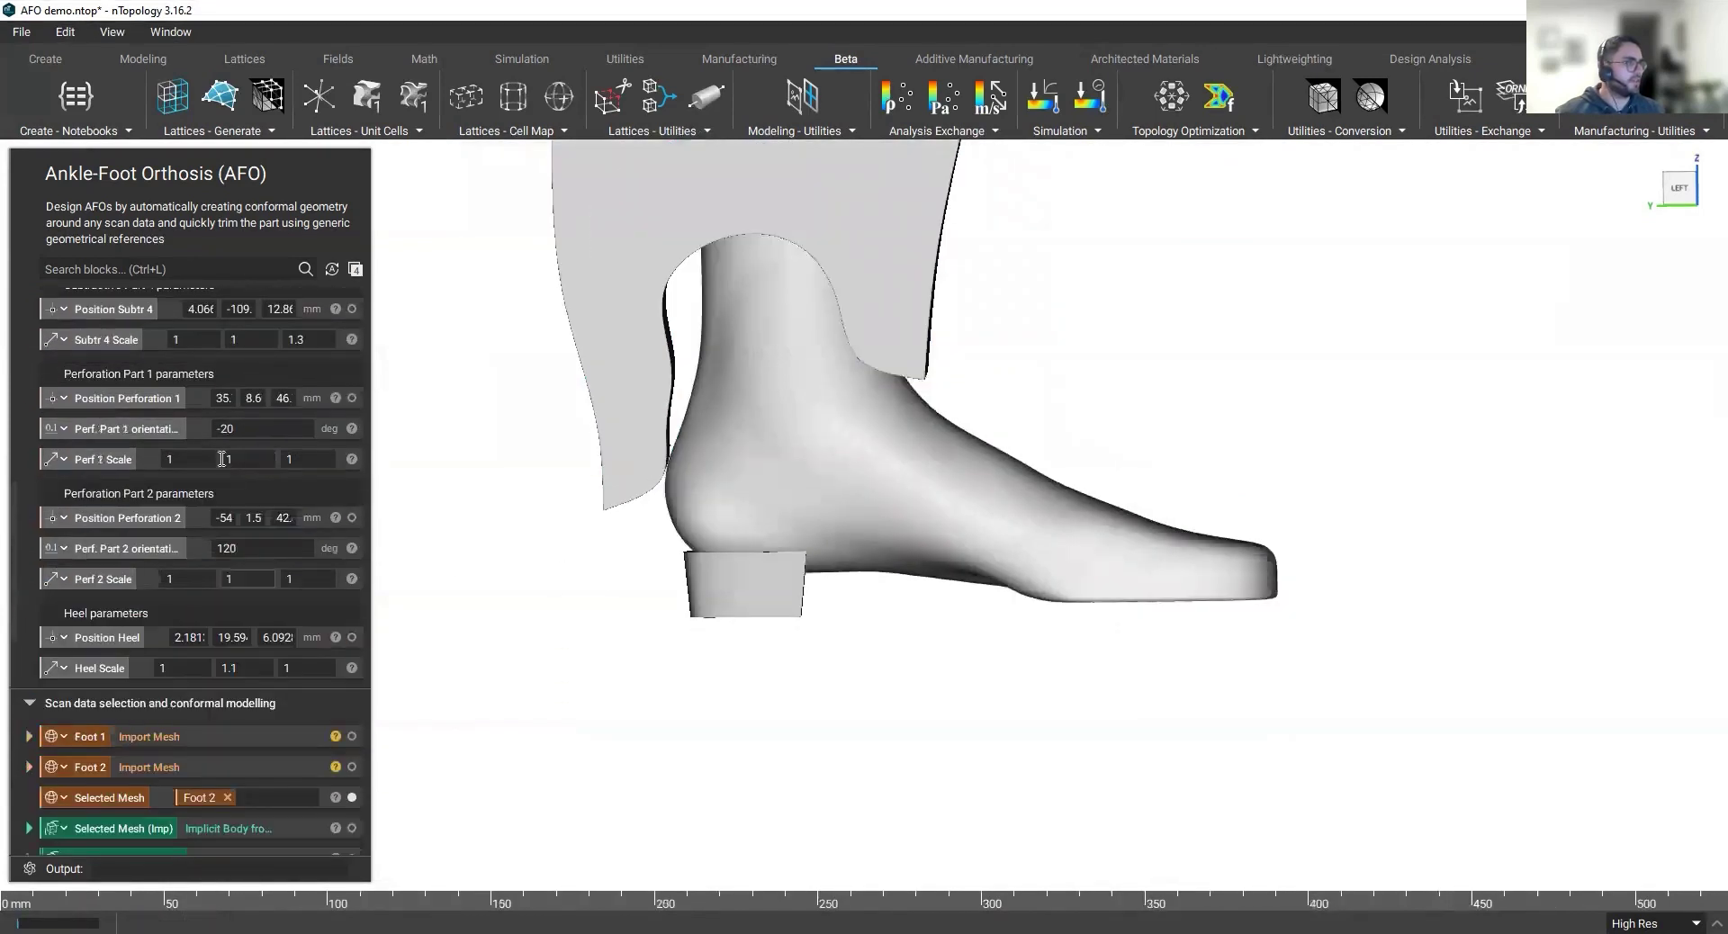
scroll(219, 440, up, 3)
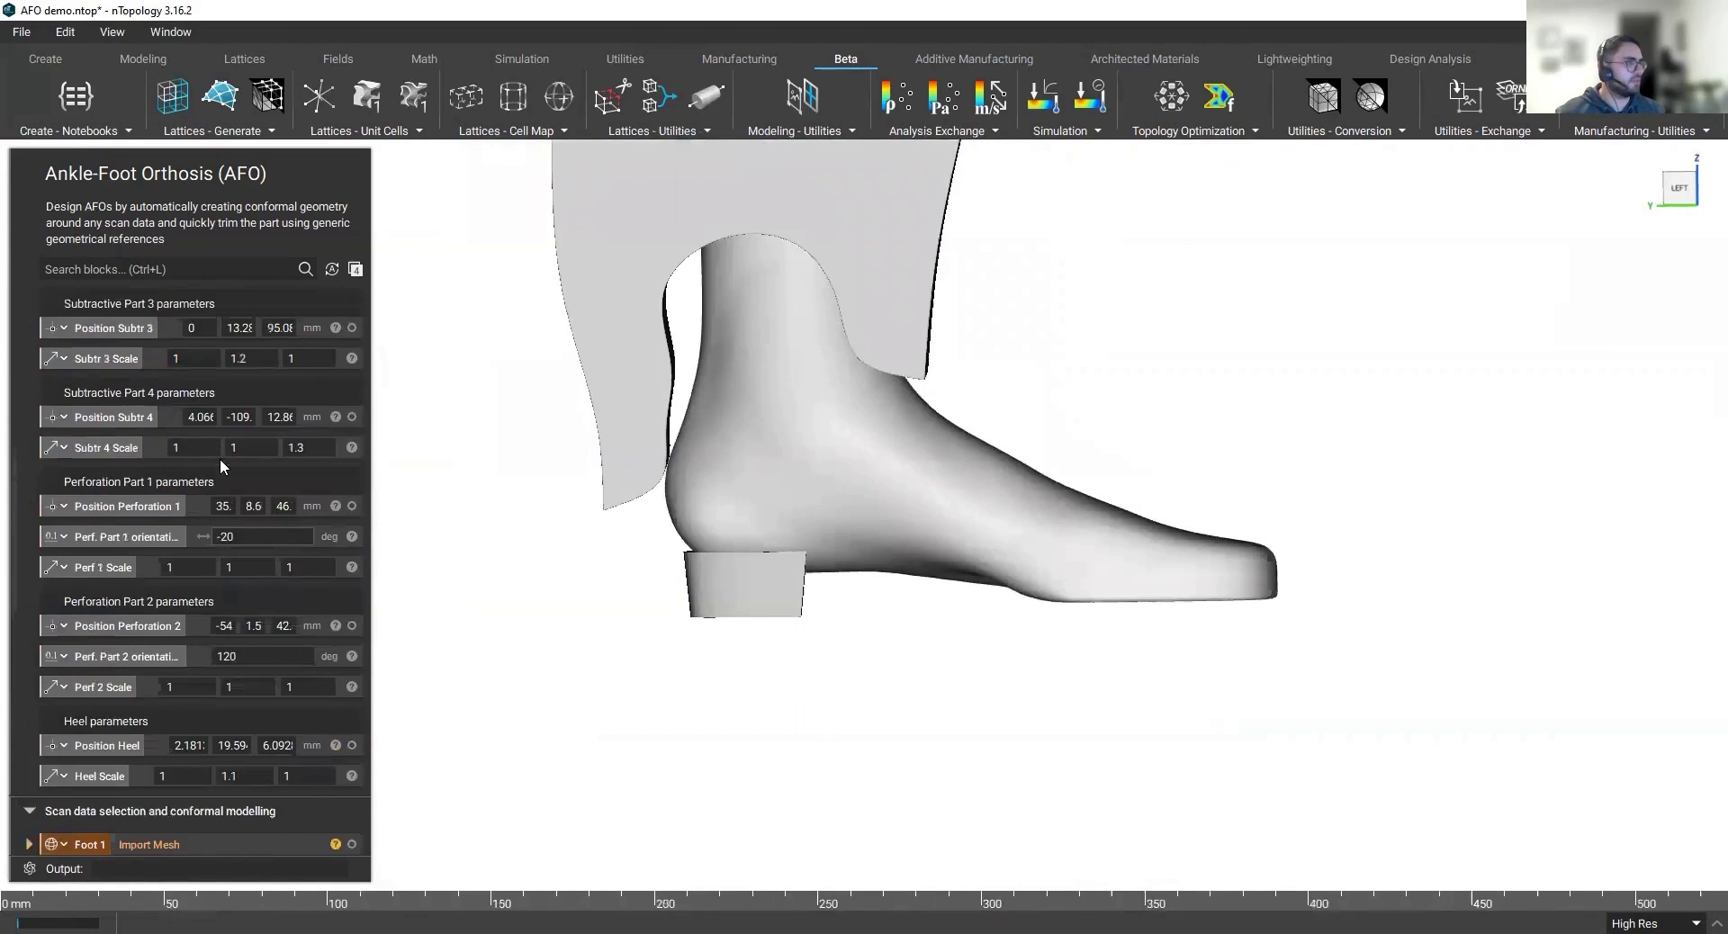
scroll(234, 594, up, 4)
scroll(250, 643, up, 4)
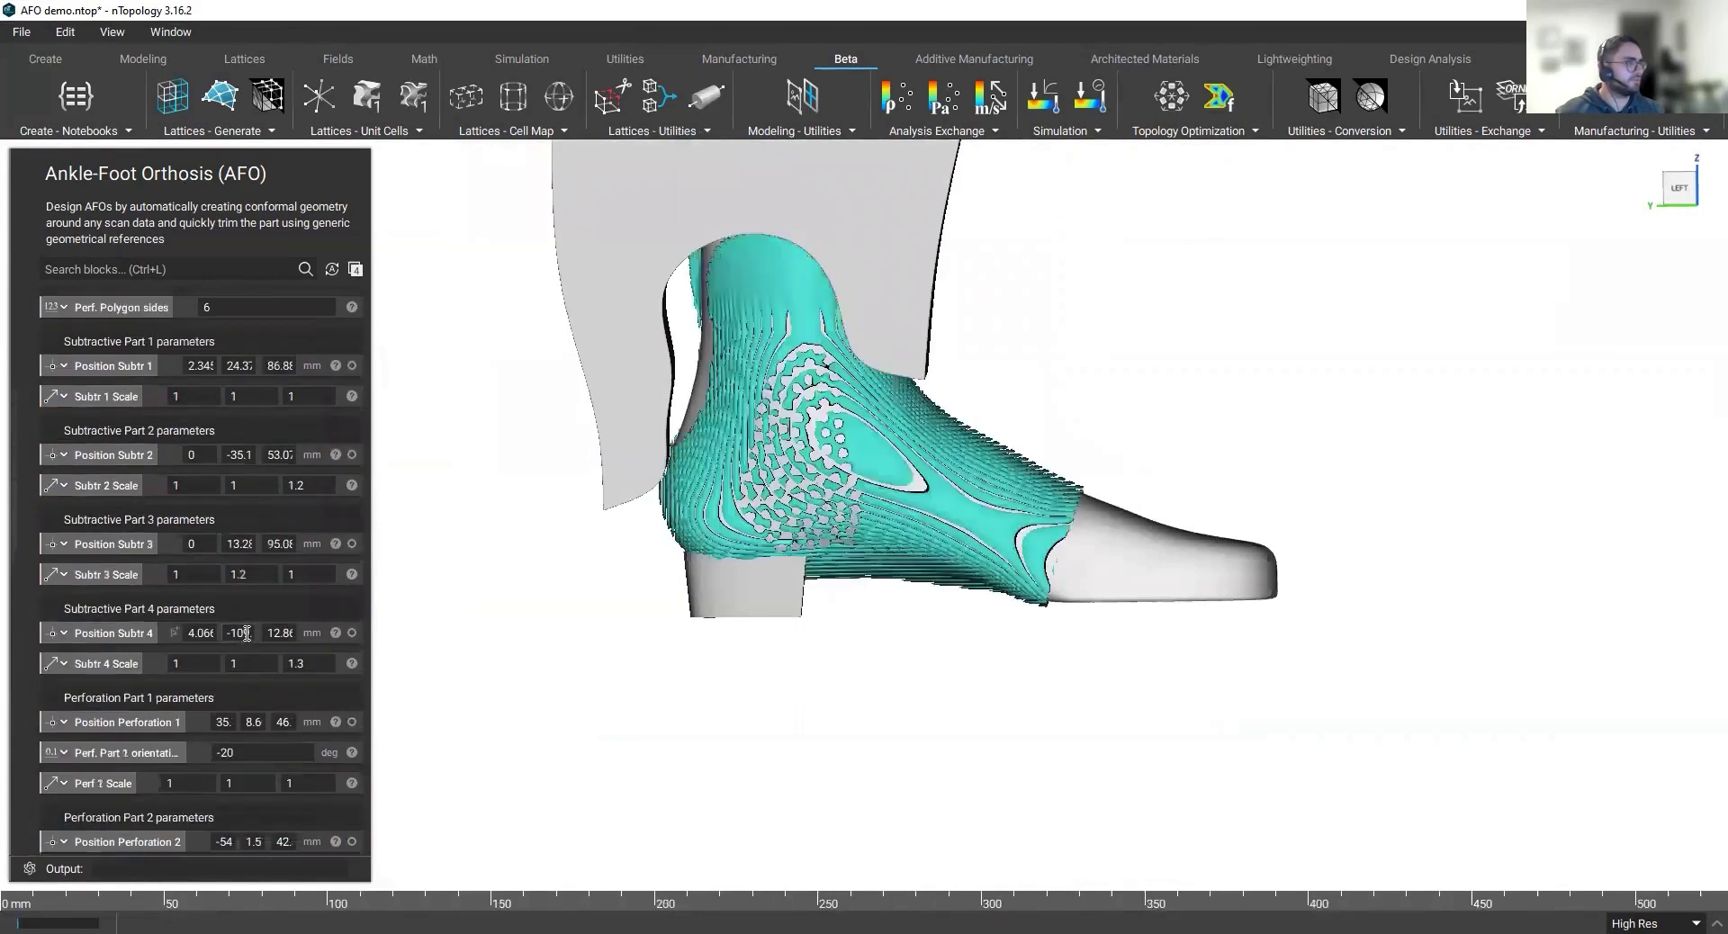
click(193, 651)
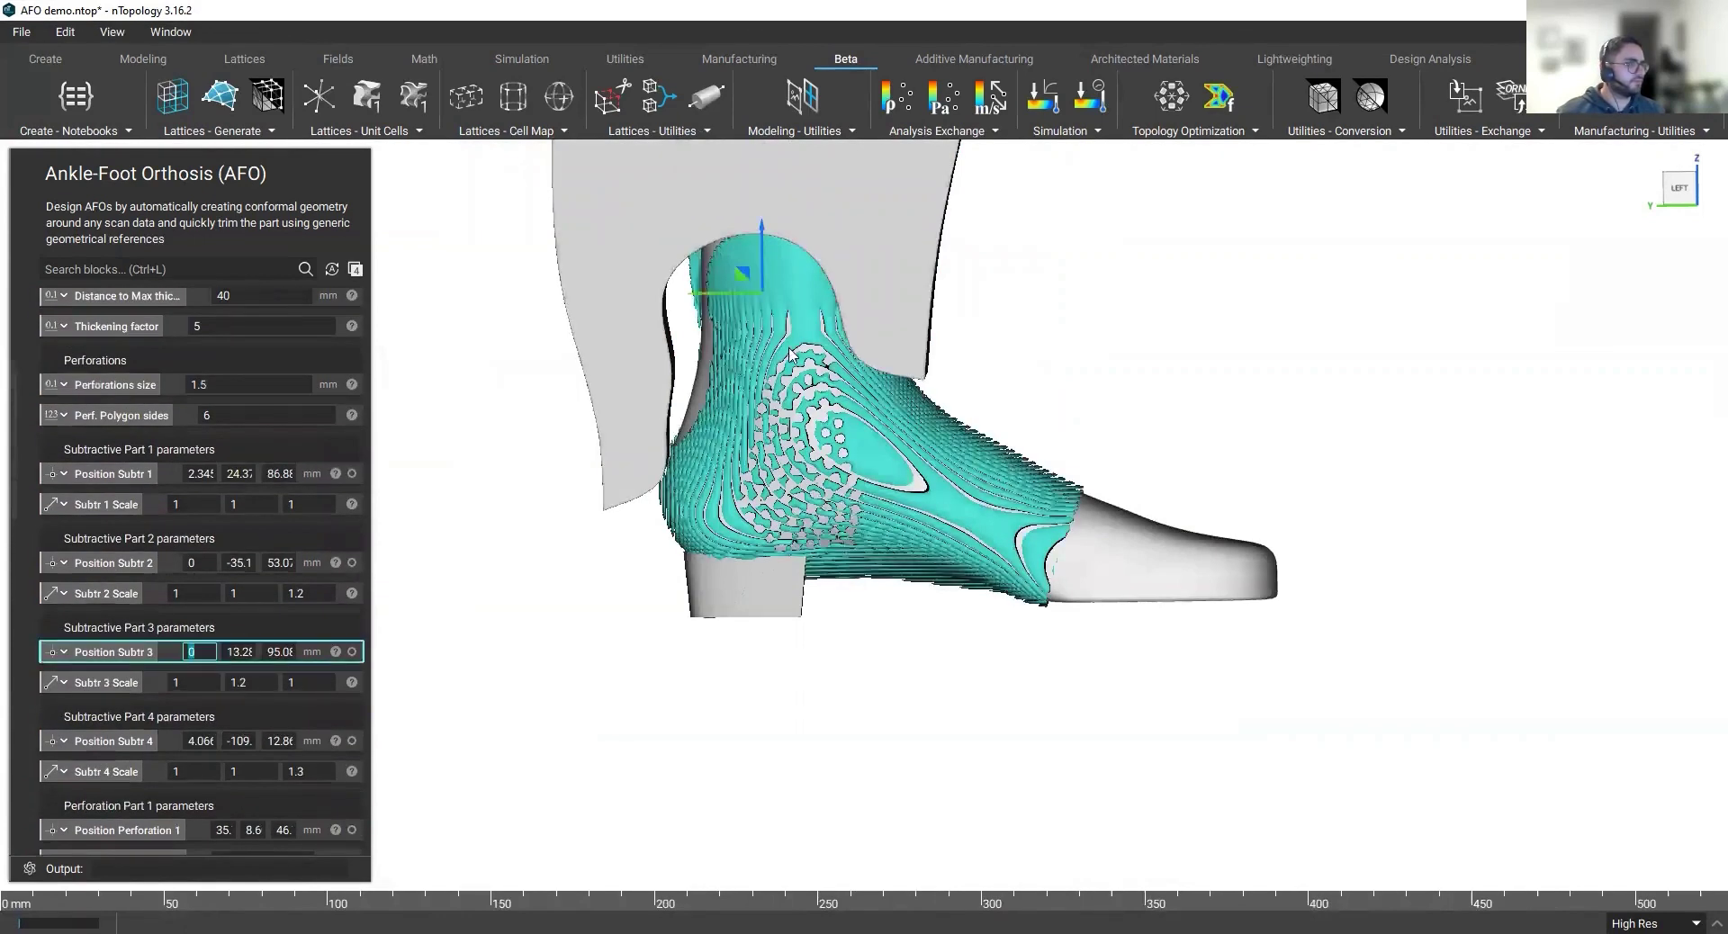
drag(735, 295, 727, 293)
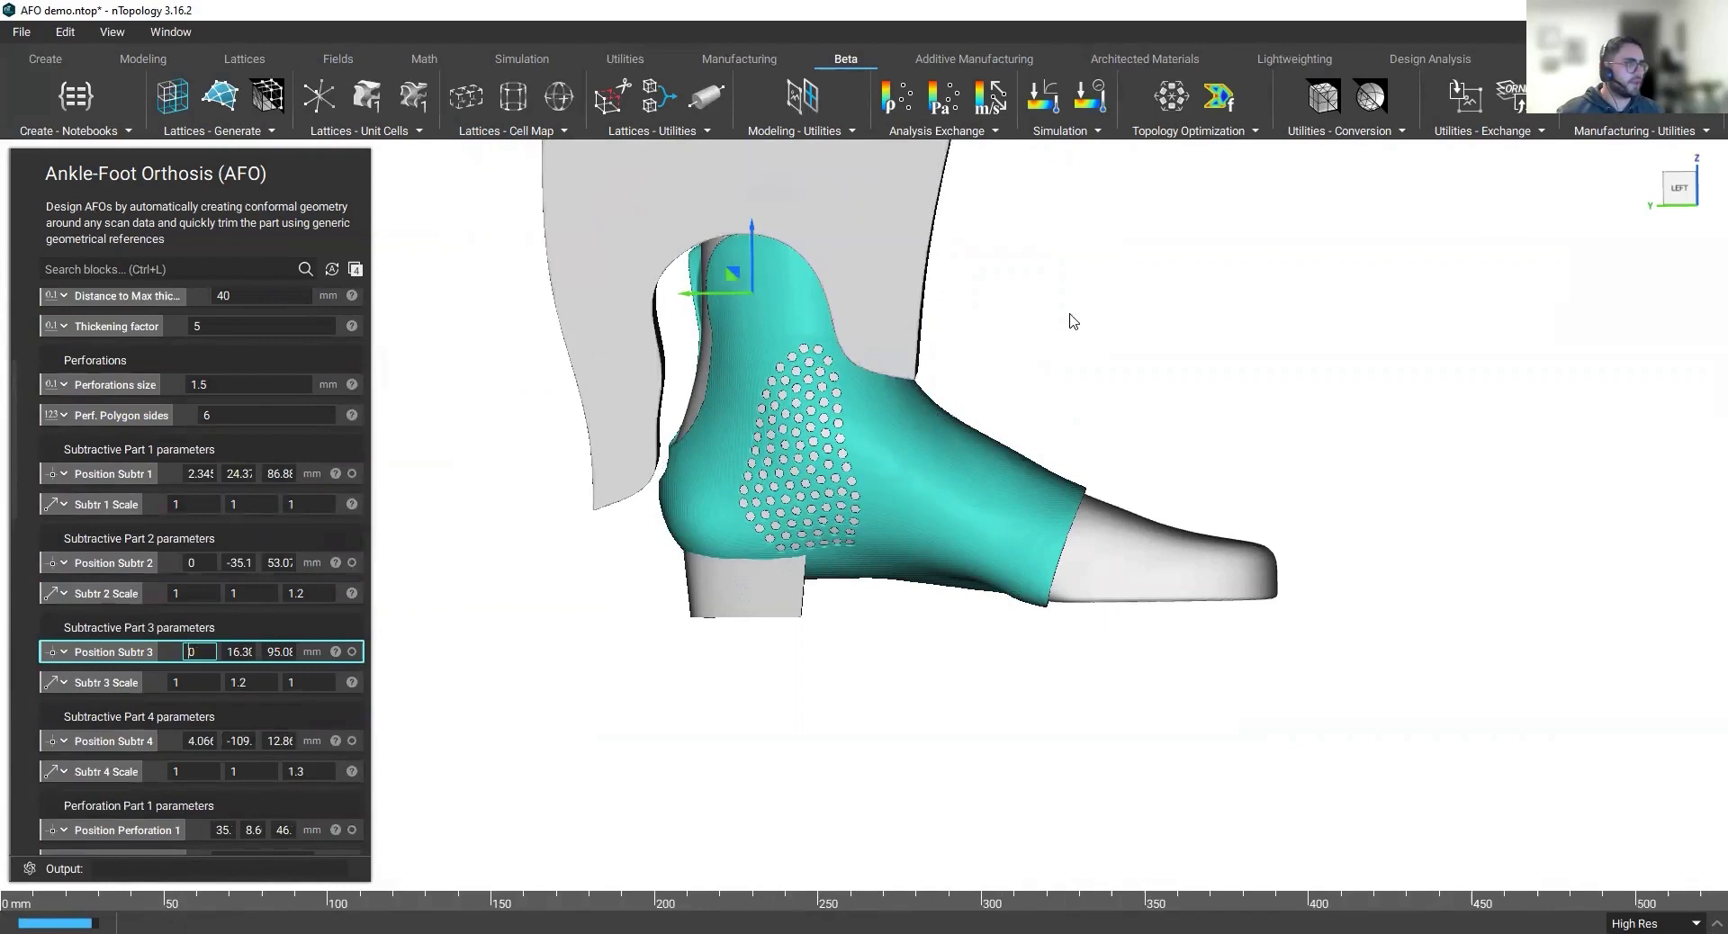
click(1122, 322)
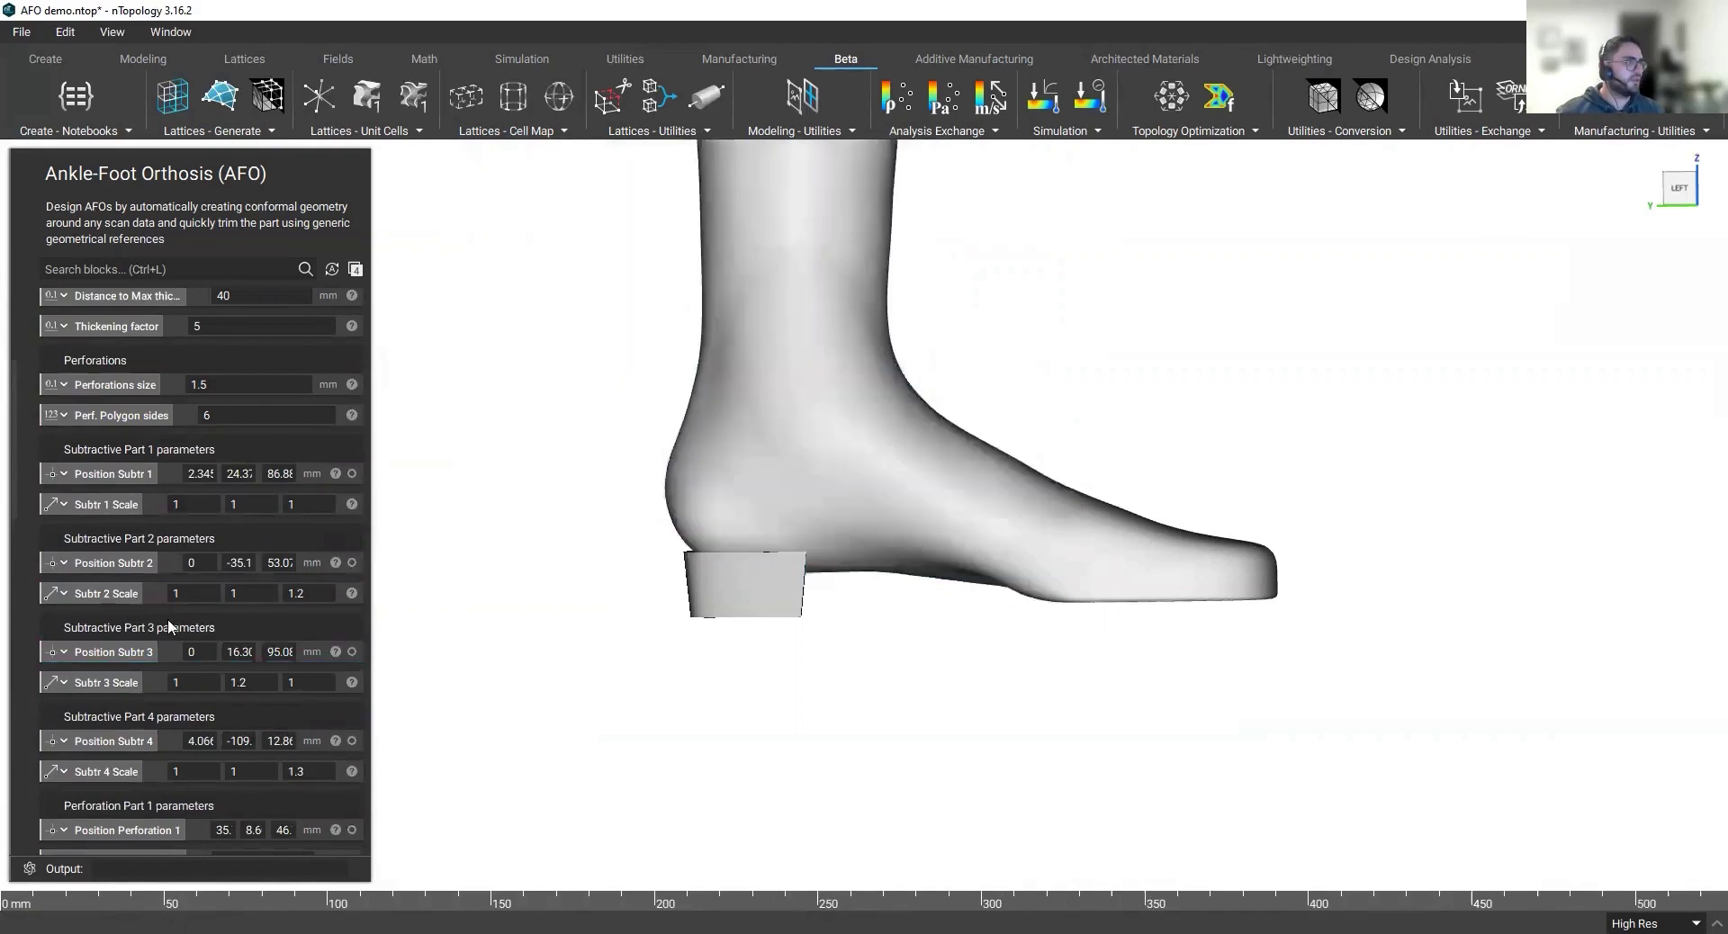
click(184, 596)
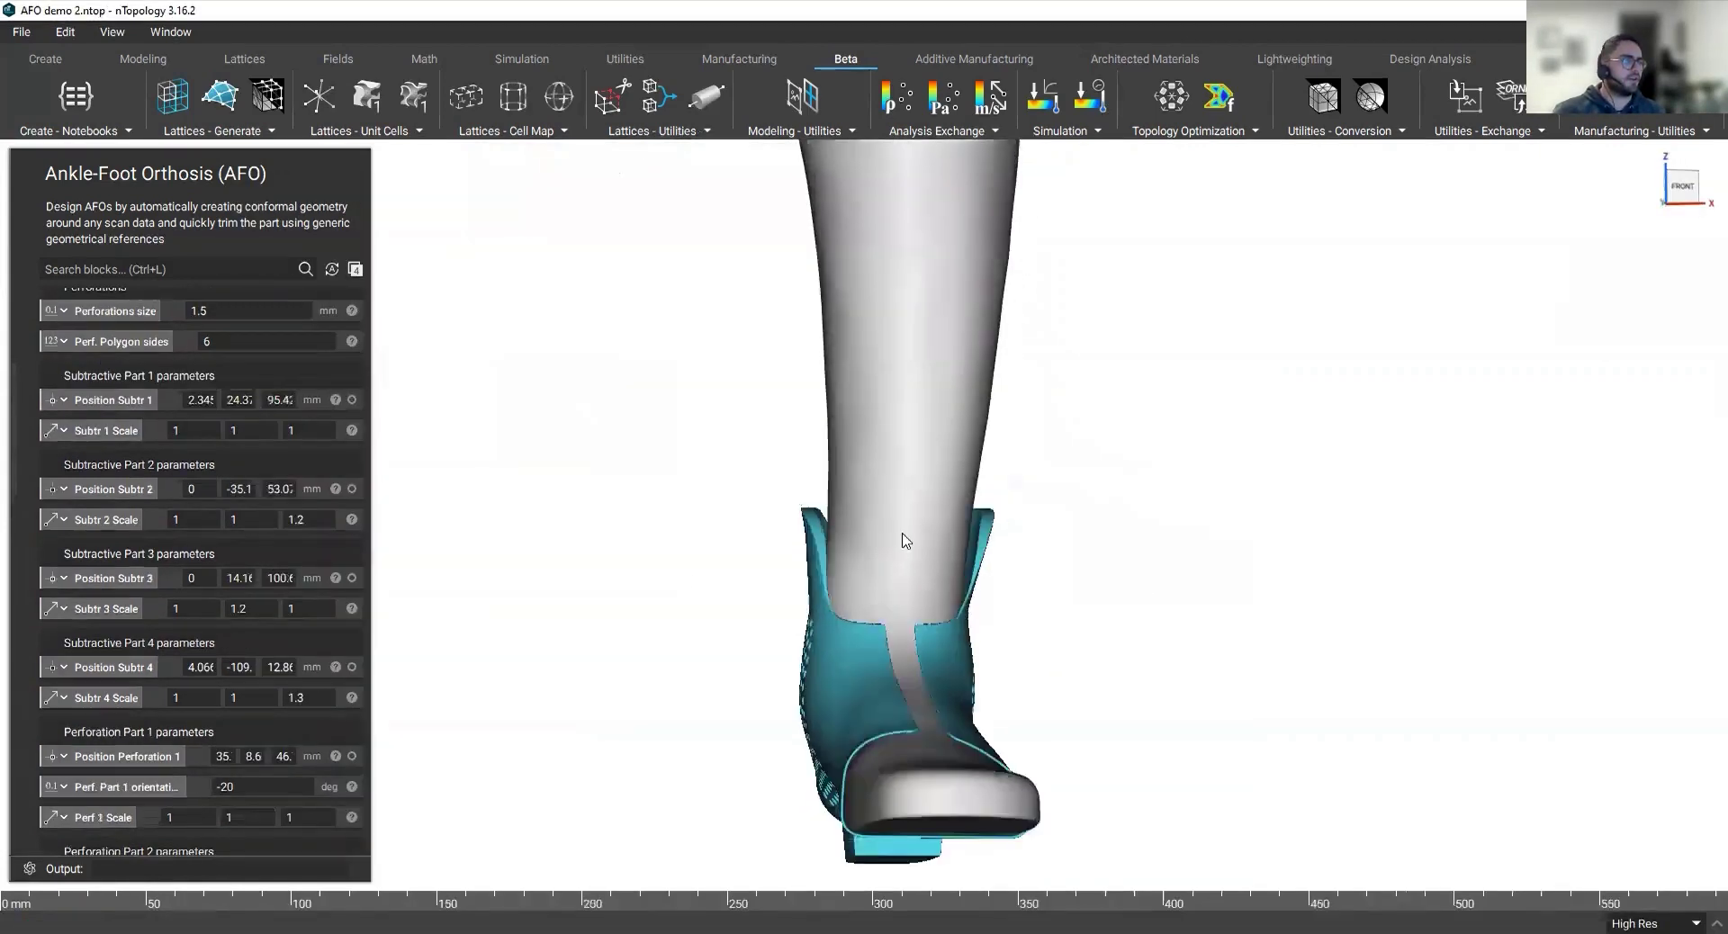
Step: Turn the AFO demo 2 model to the left view and scroll the block panel to Booleans
right_drag(905, 540, 864, 544)
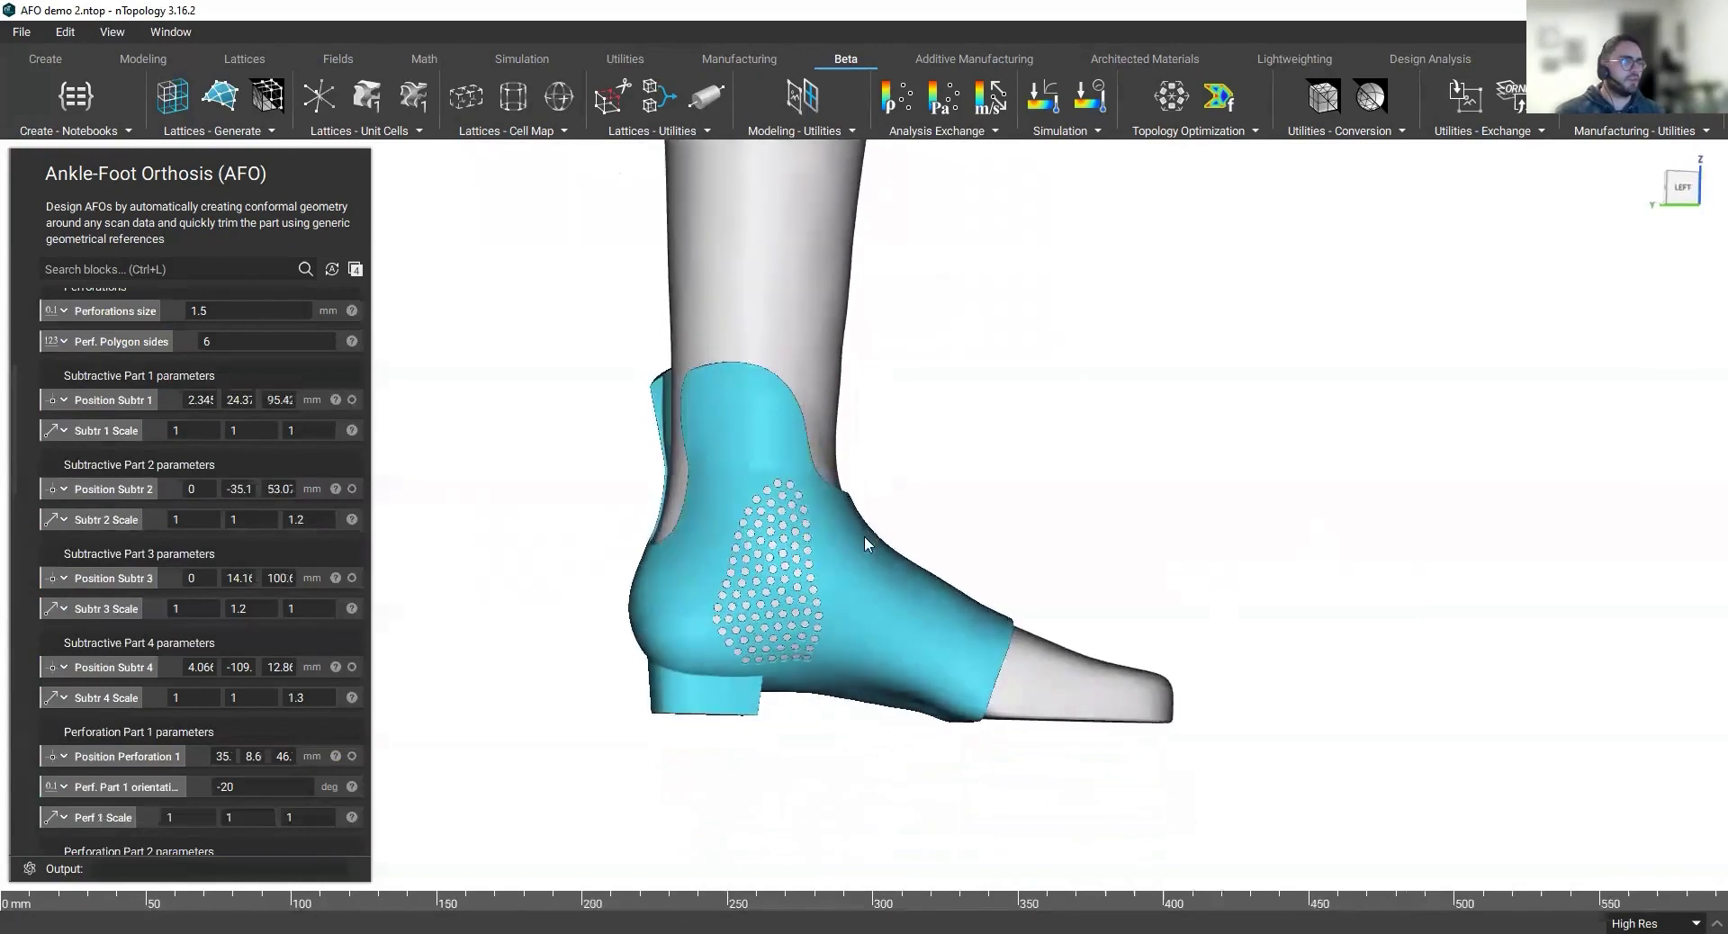
scroll(864, 544, up, 2)
scroll(195, 664, down, 10)
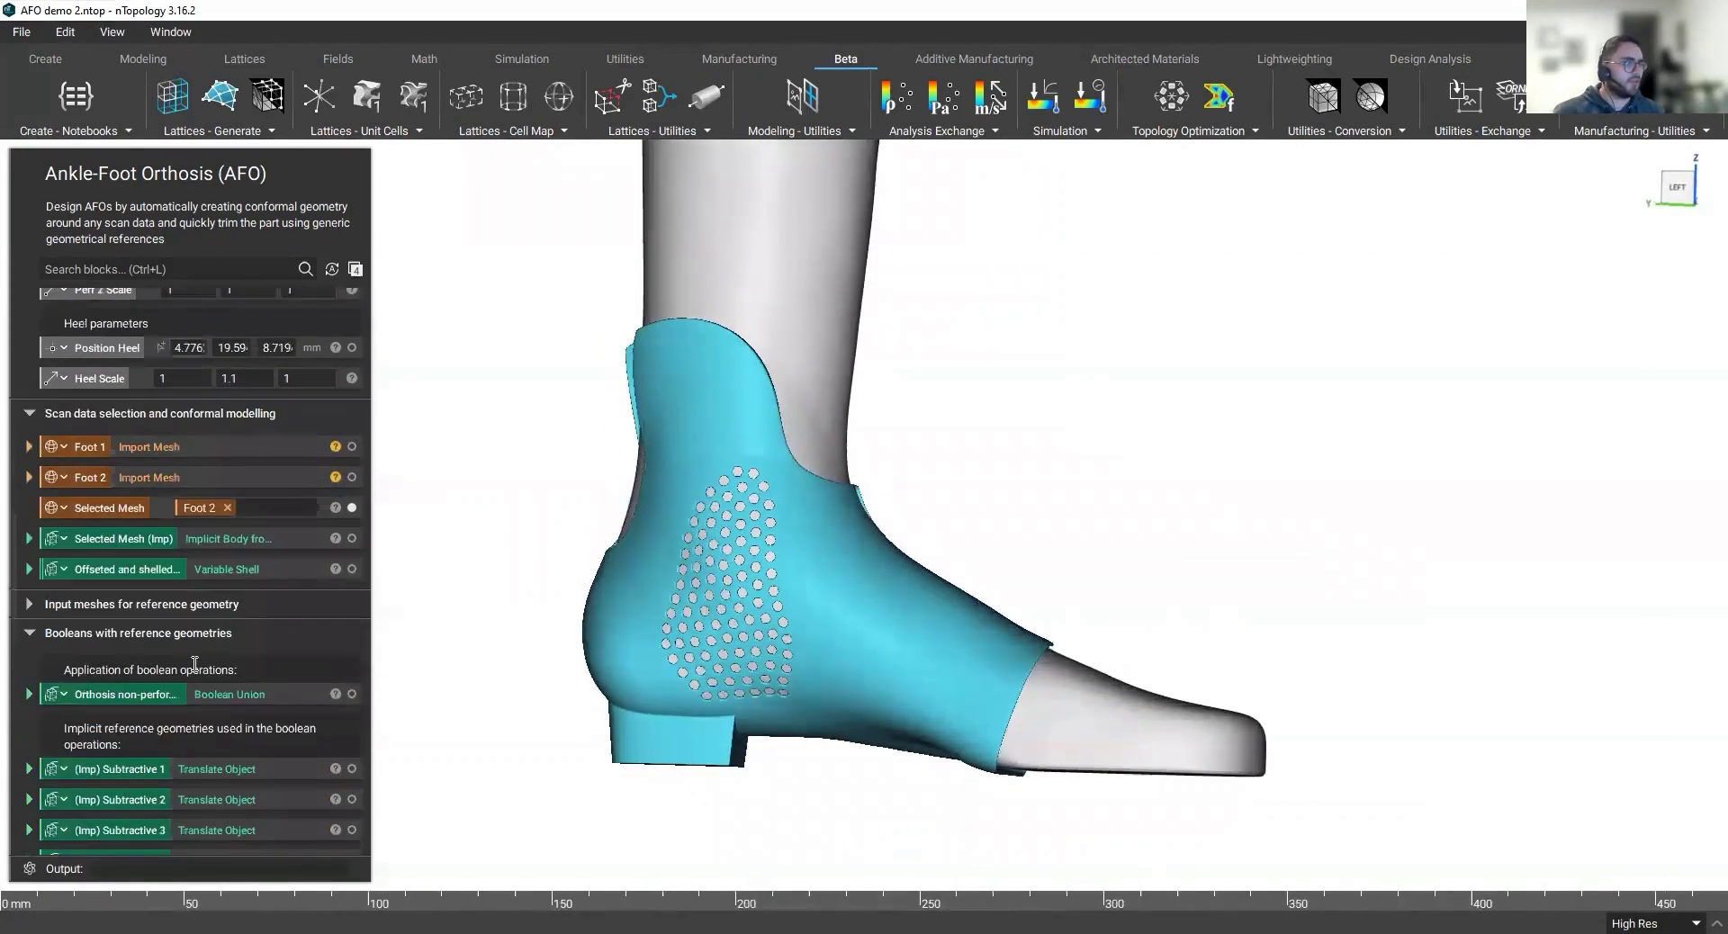
scroll(194, 664, down, 3)
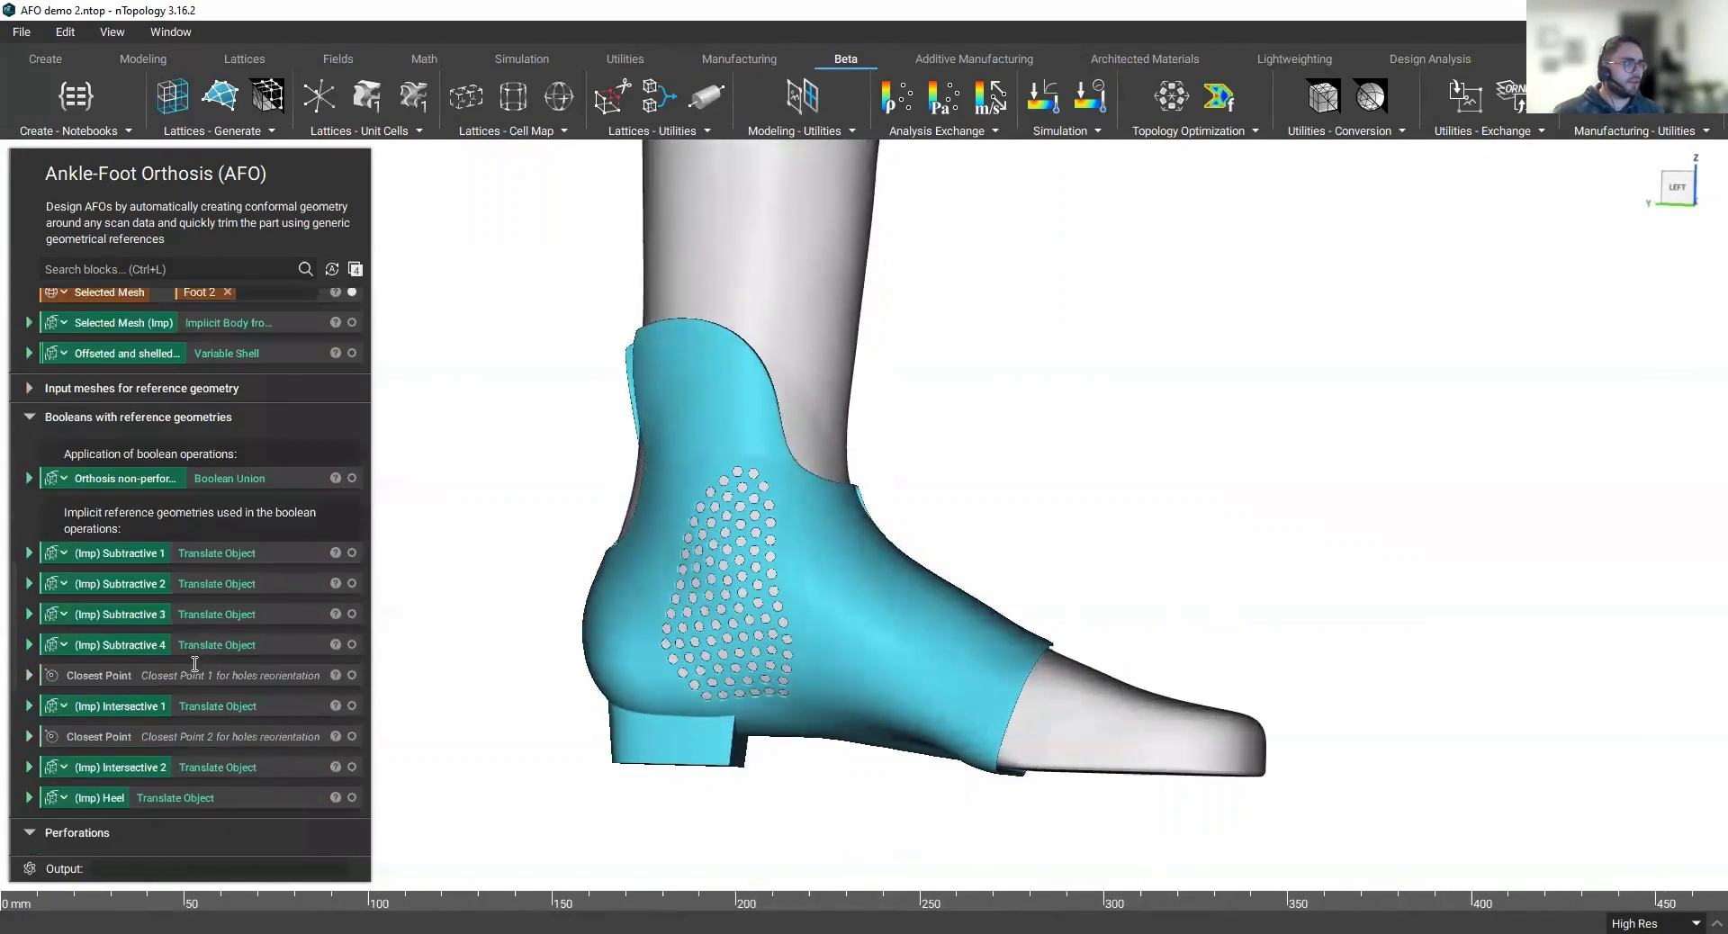
click(351, 706)
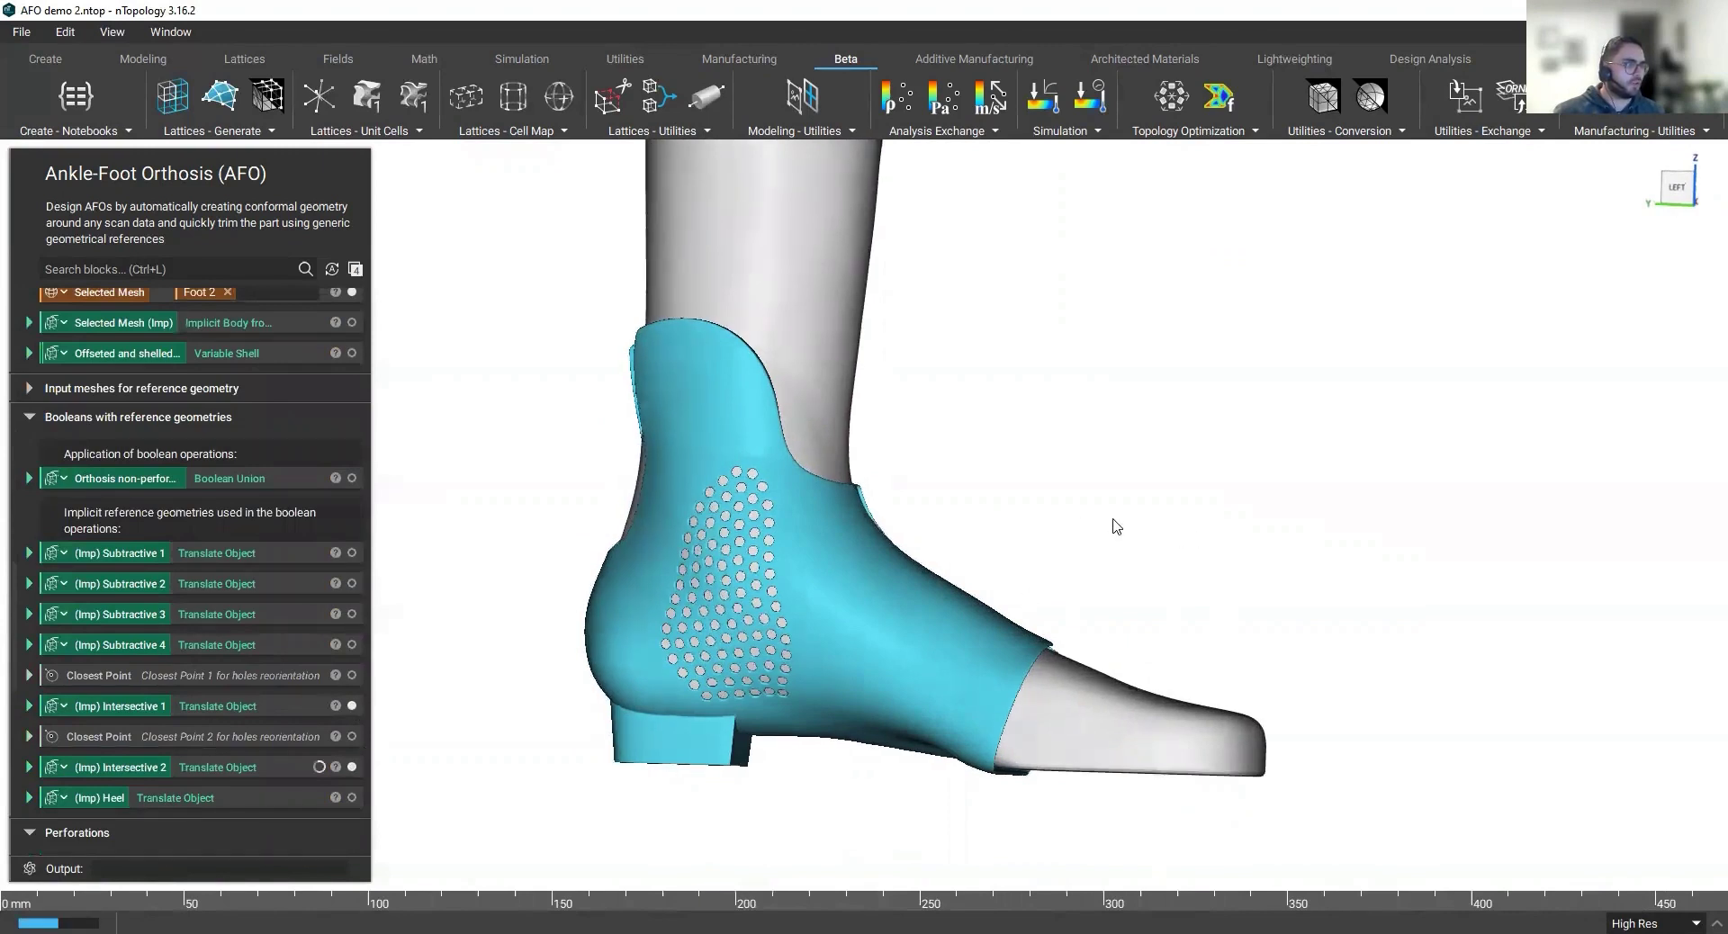
right_drag(1116, 526, 504, 621)
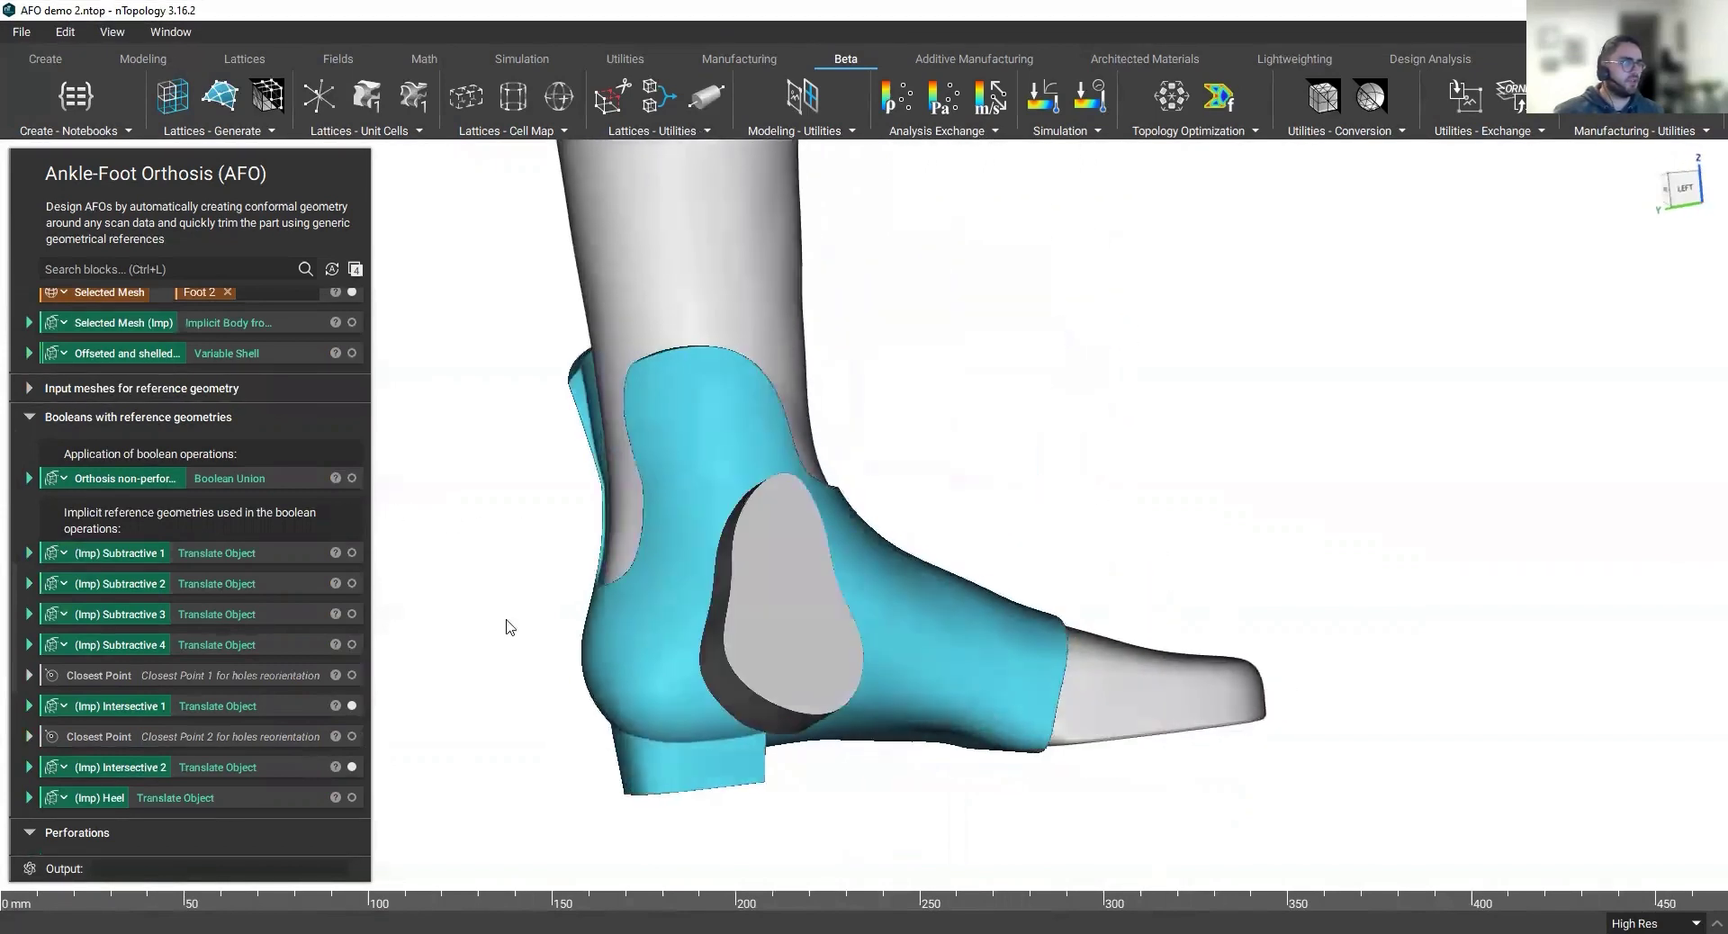
click(354, 766)
right_drag(1324, 414, 965, 513)
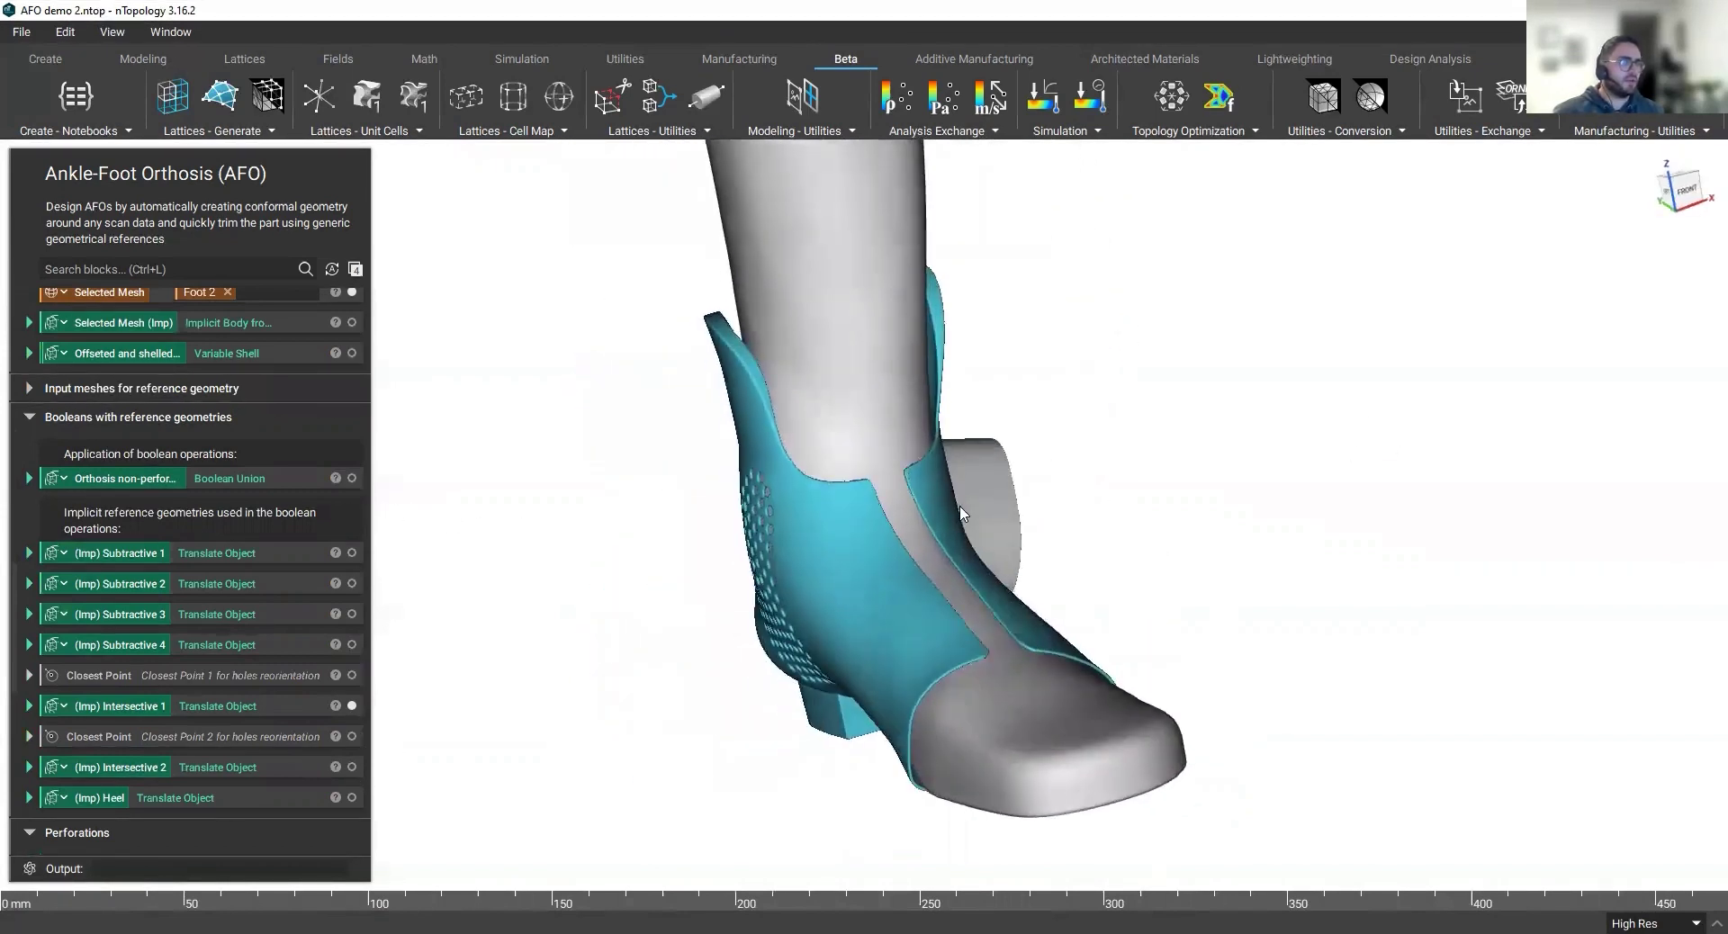
click(352, 707)
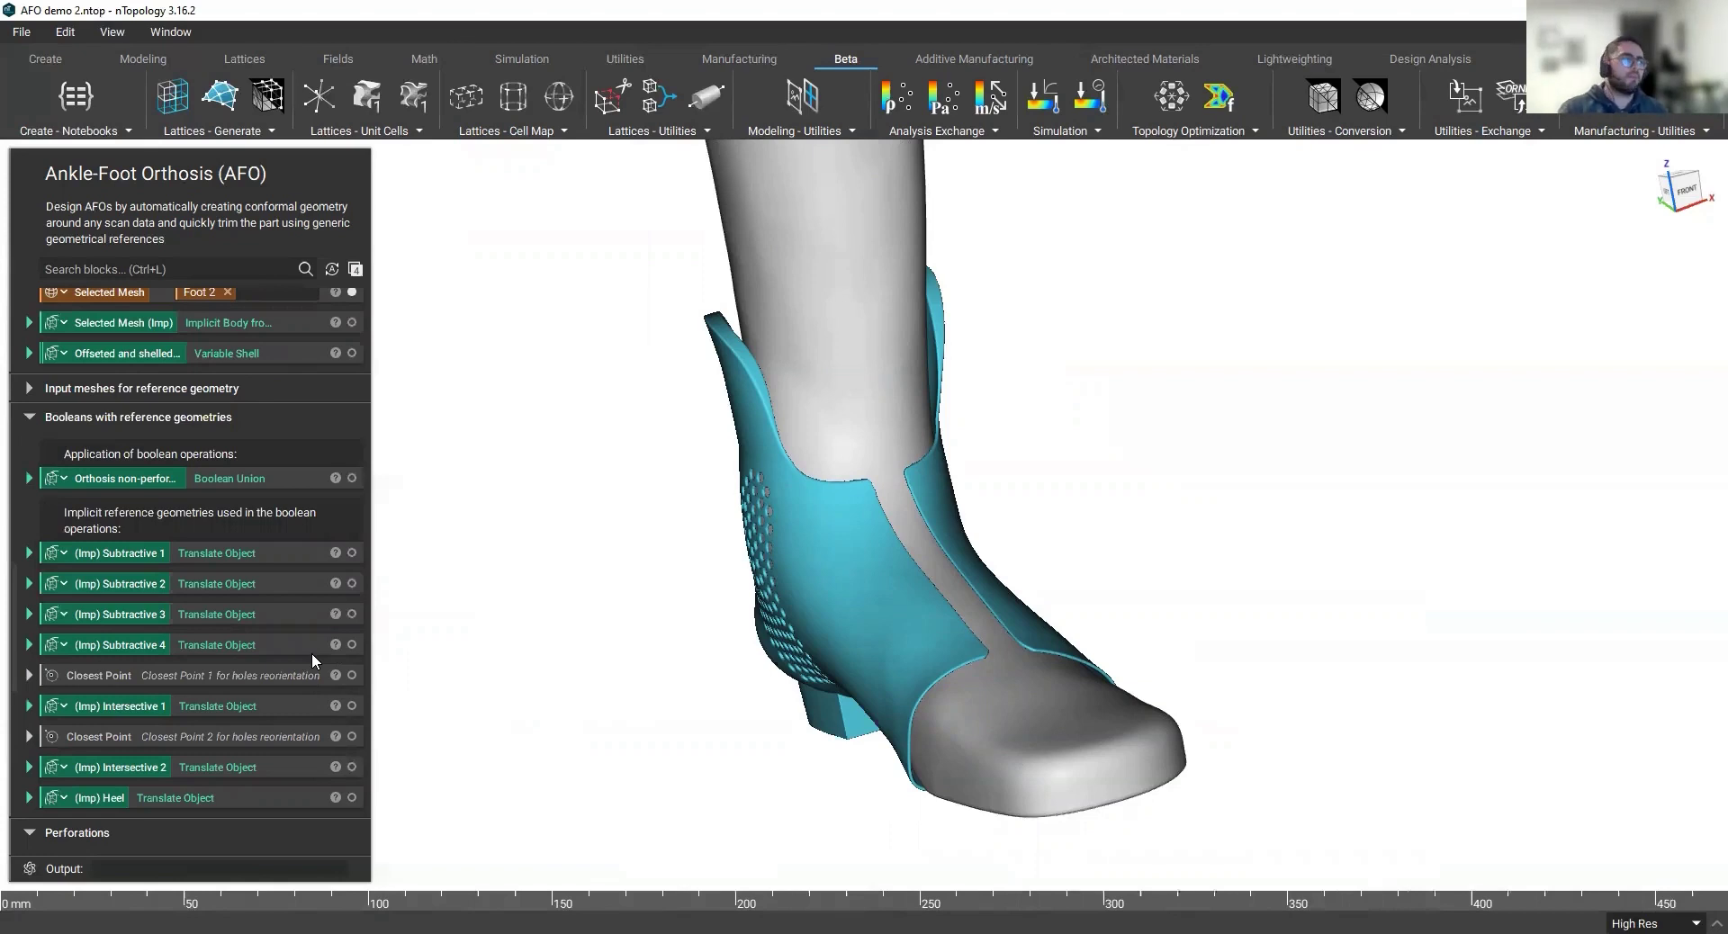
Step: Show the grey Subtractive 3 shell with the orthosis from the left view, then deselect it
click(352, 614)
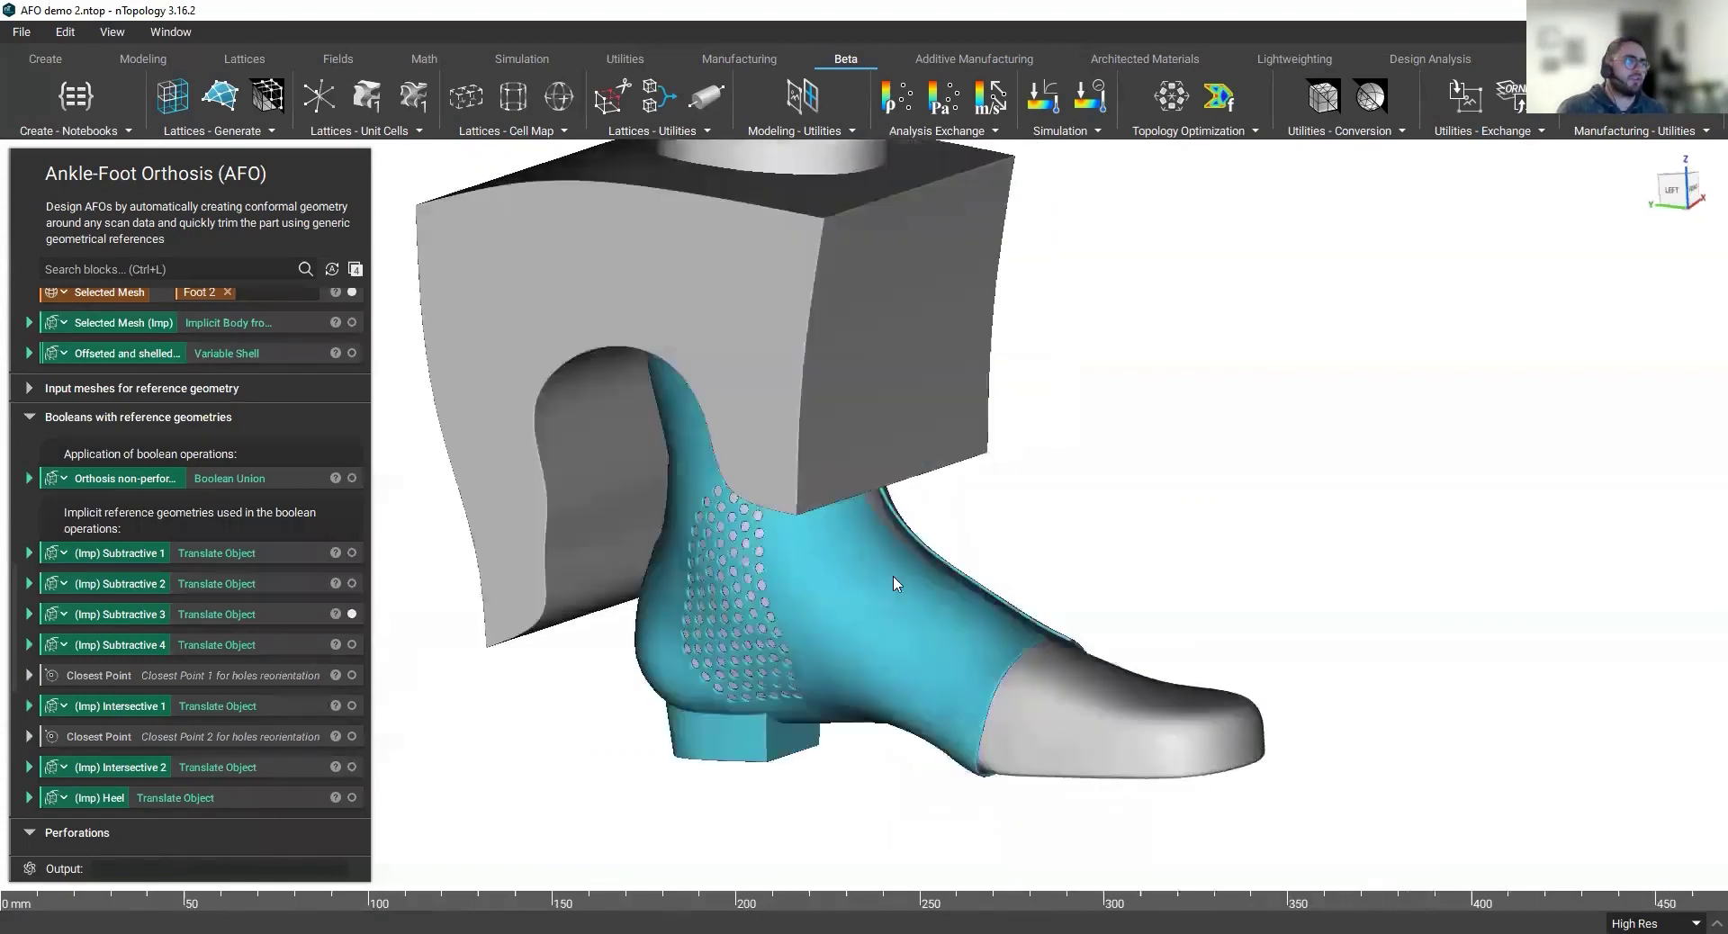
click(1677, 195)
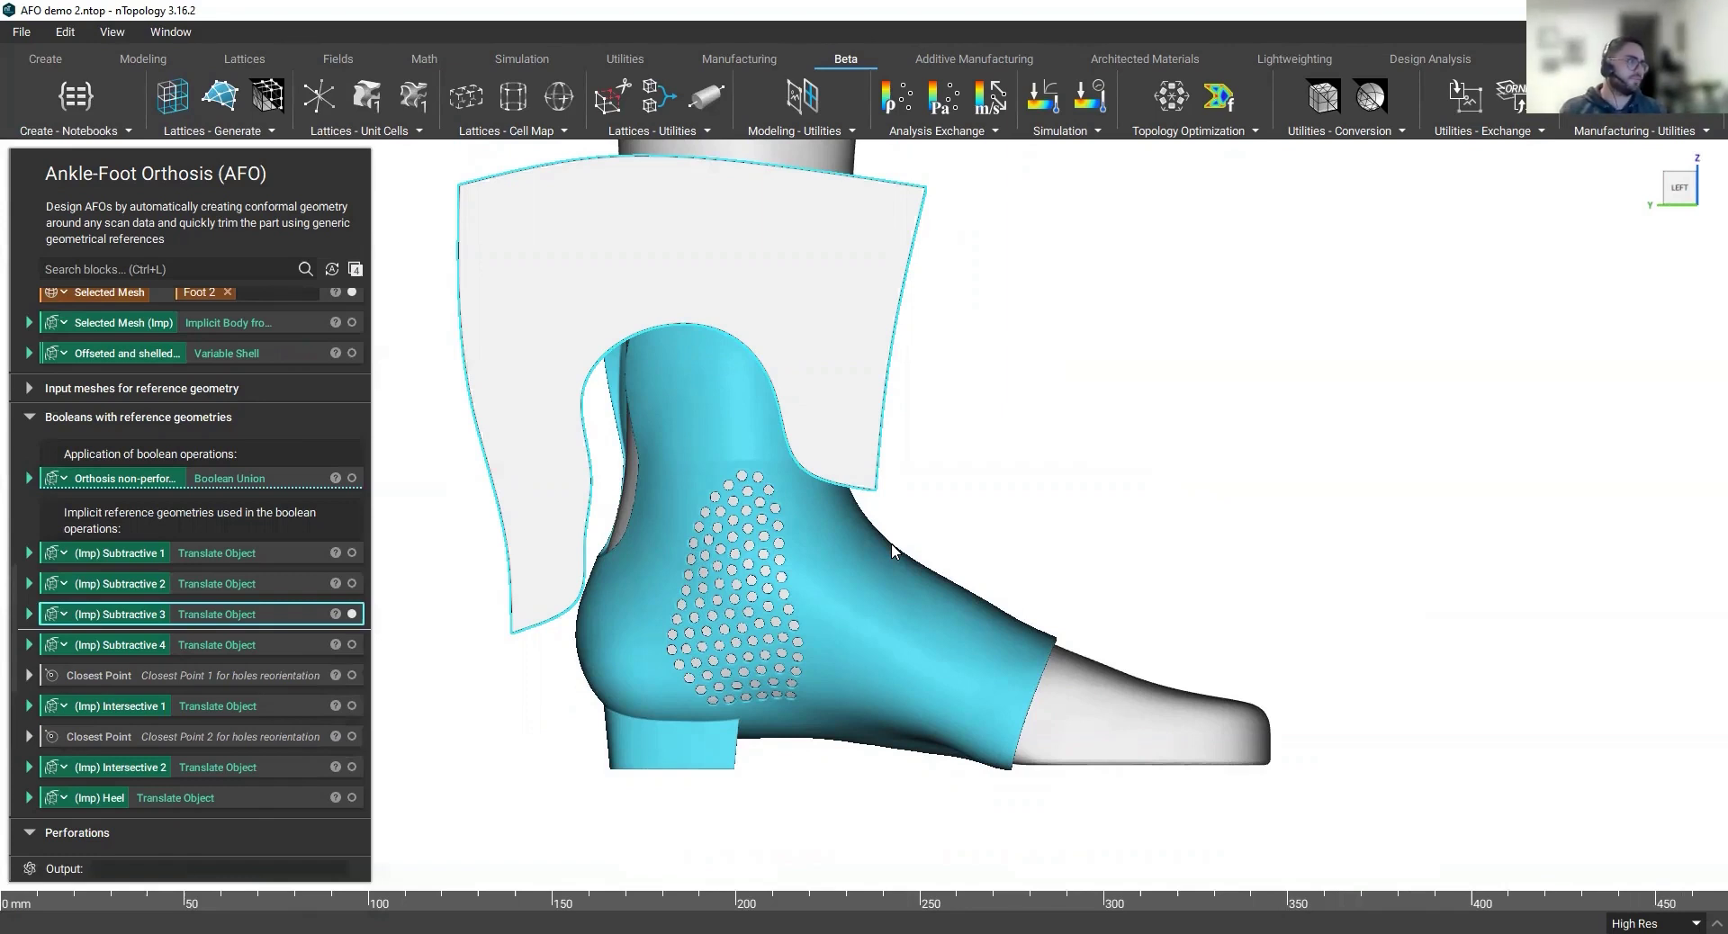
click(1127, 436)
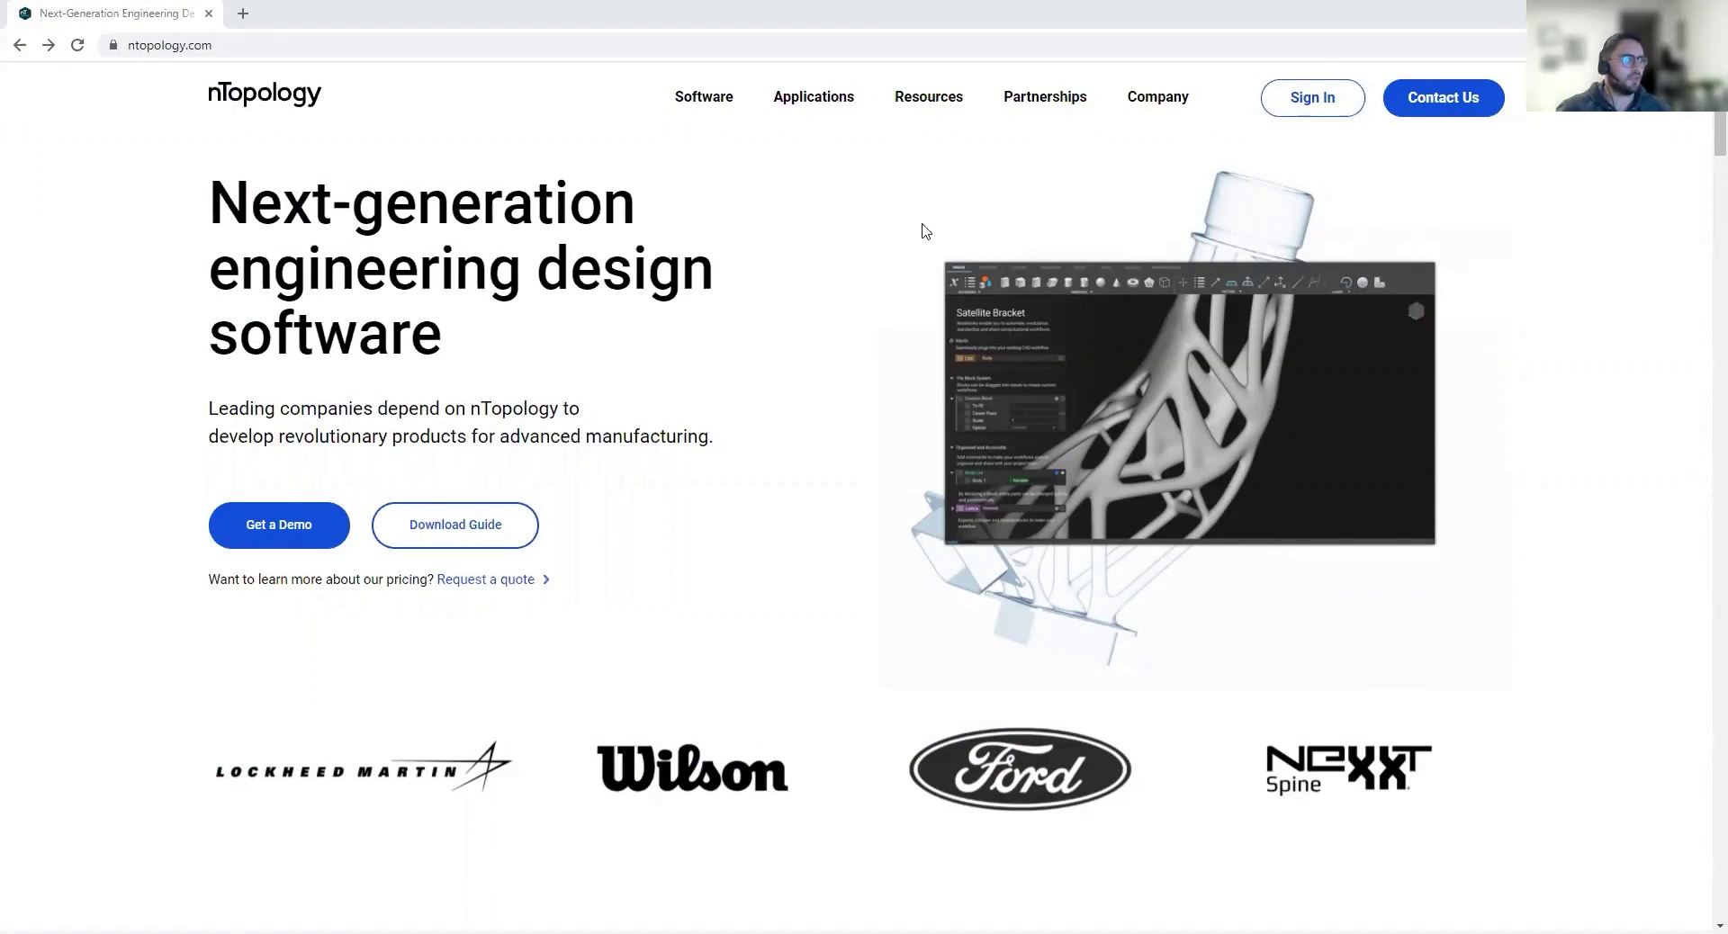
Step: Go to the Videos page from the site's Resources menu
mouse_move(936, 101)
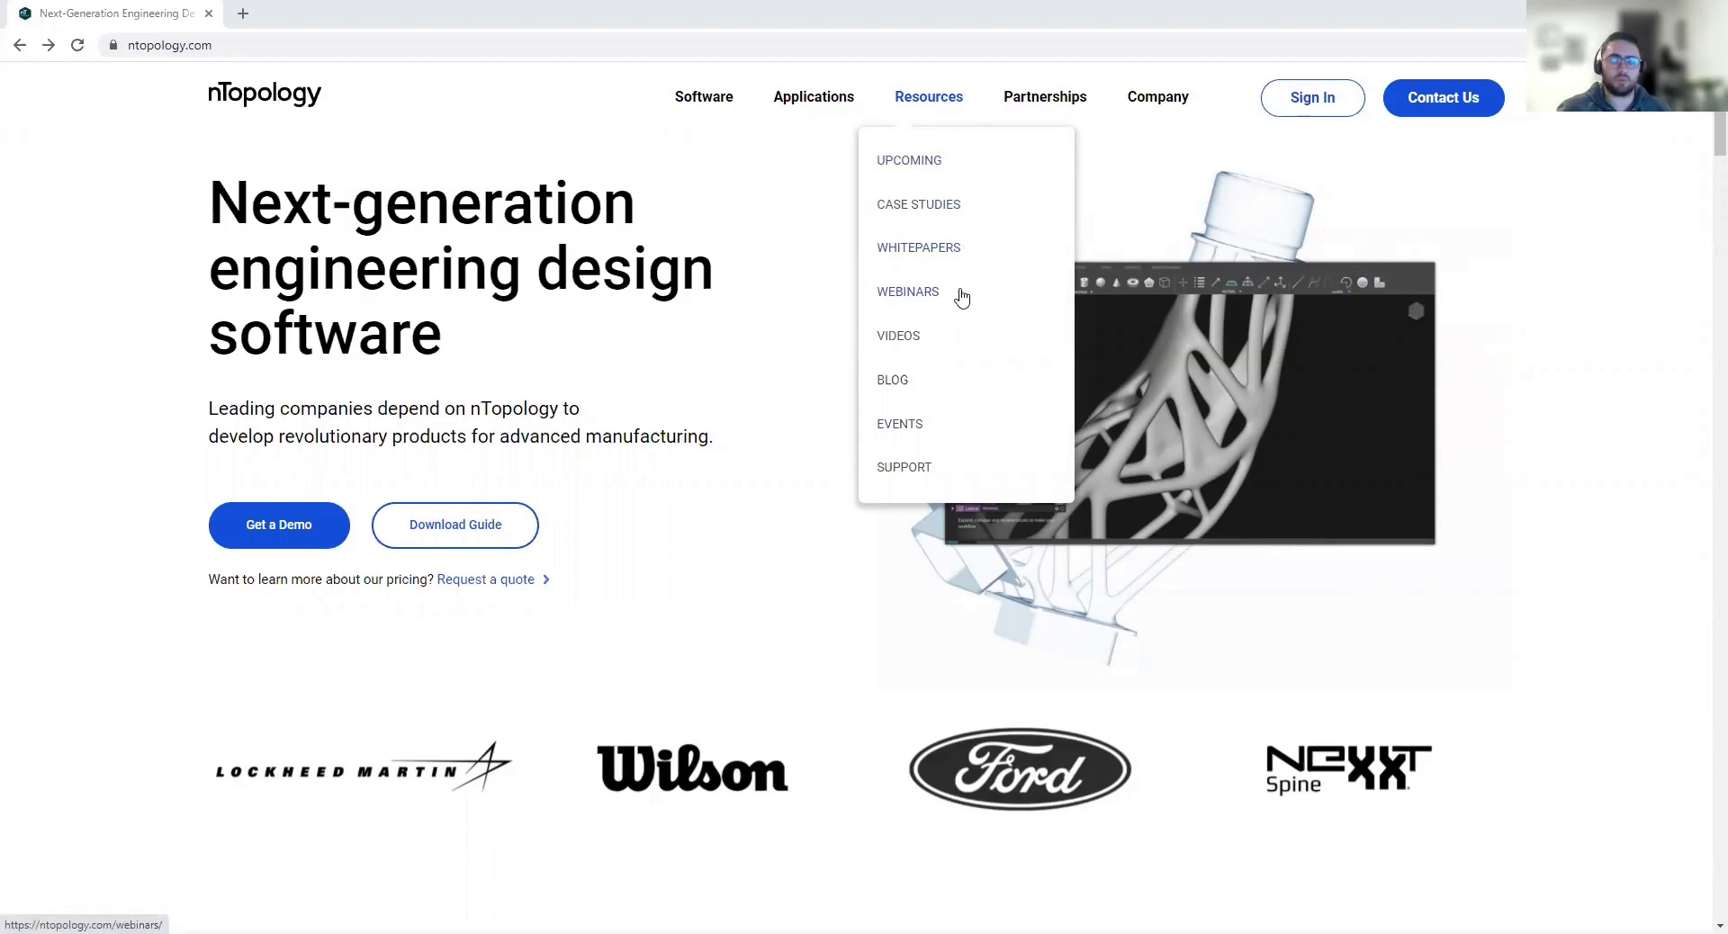
click(914, 338)
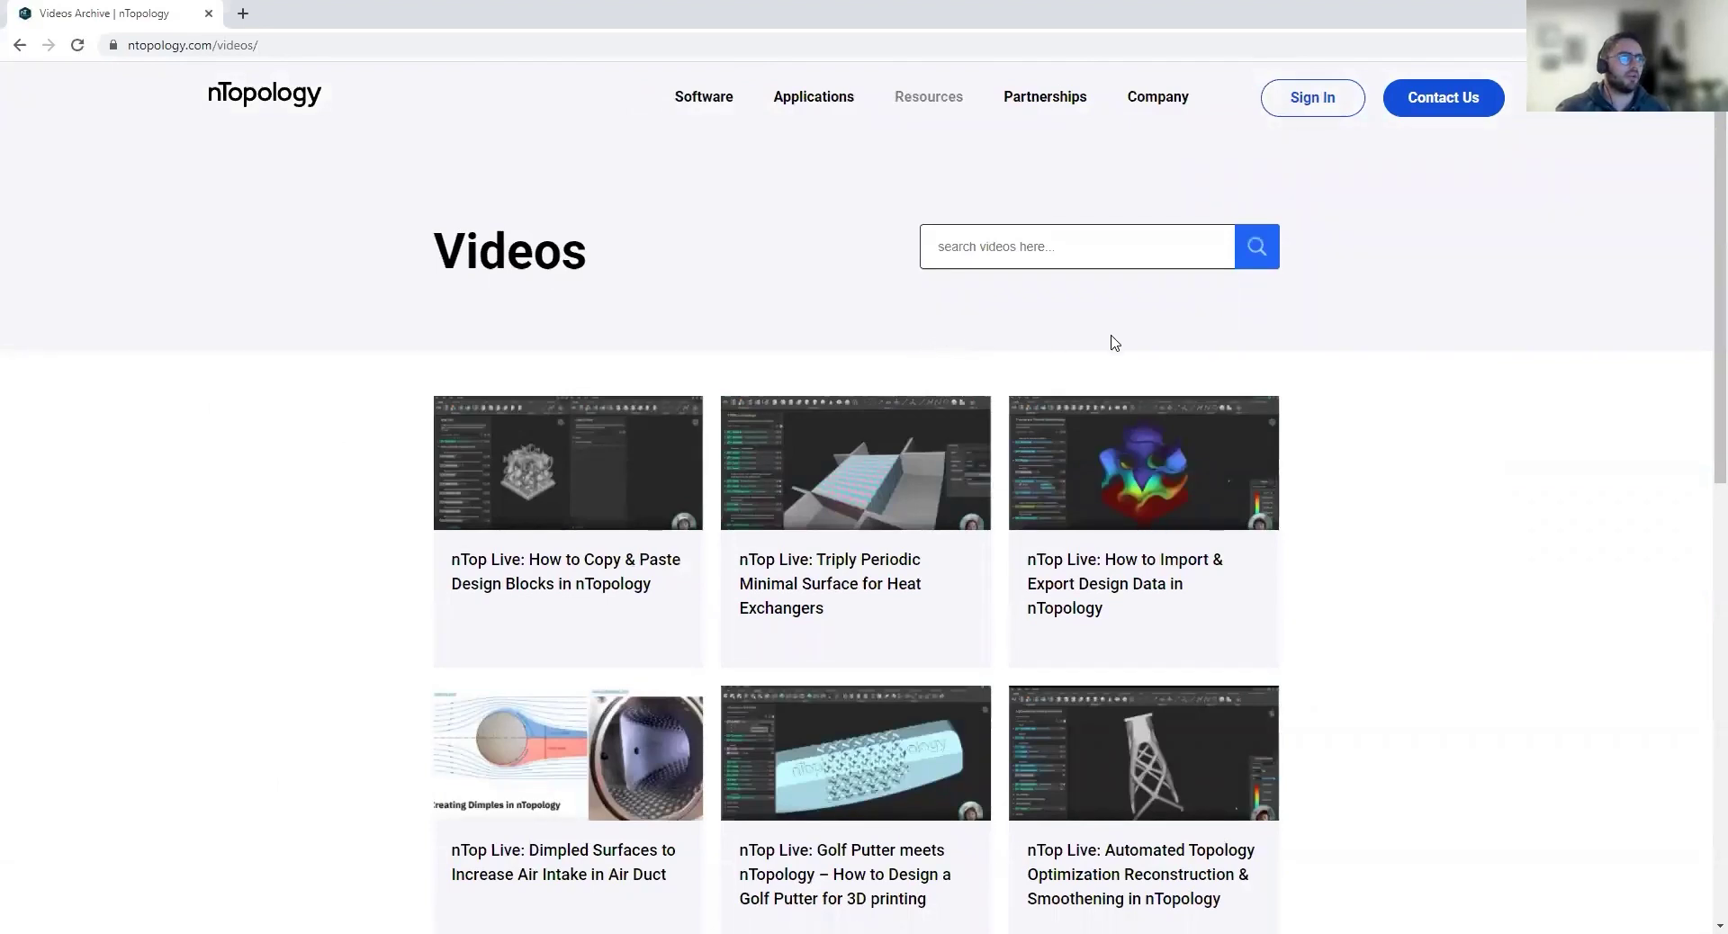
Step: Open the Contact Sales page in a new tab and scroll to its demo request form
click(1424, 99)
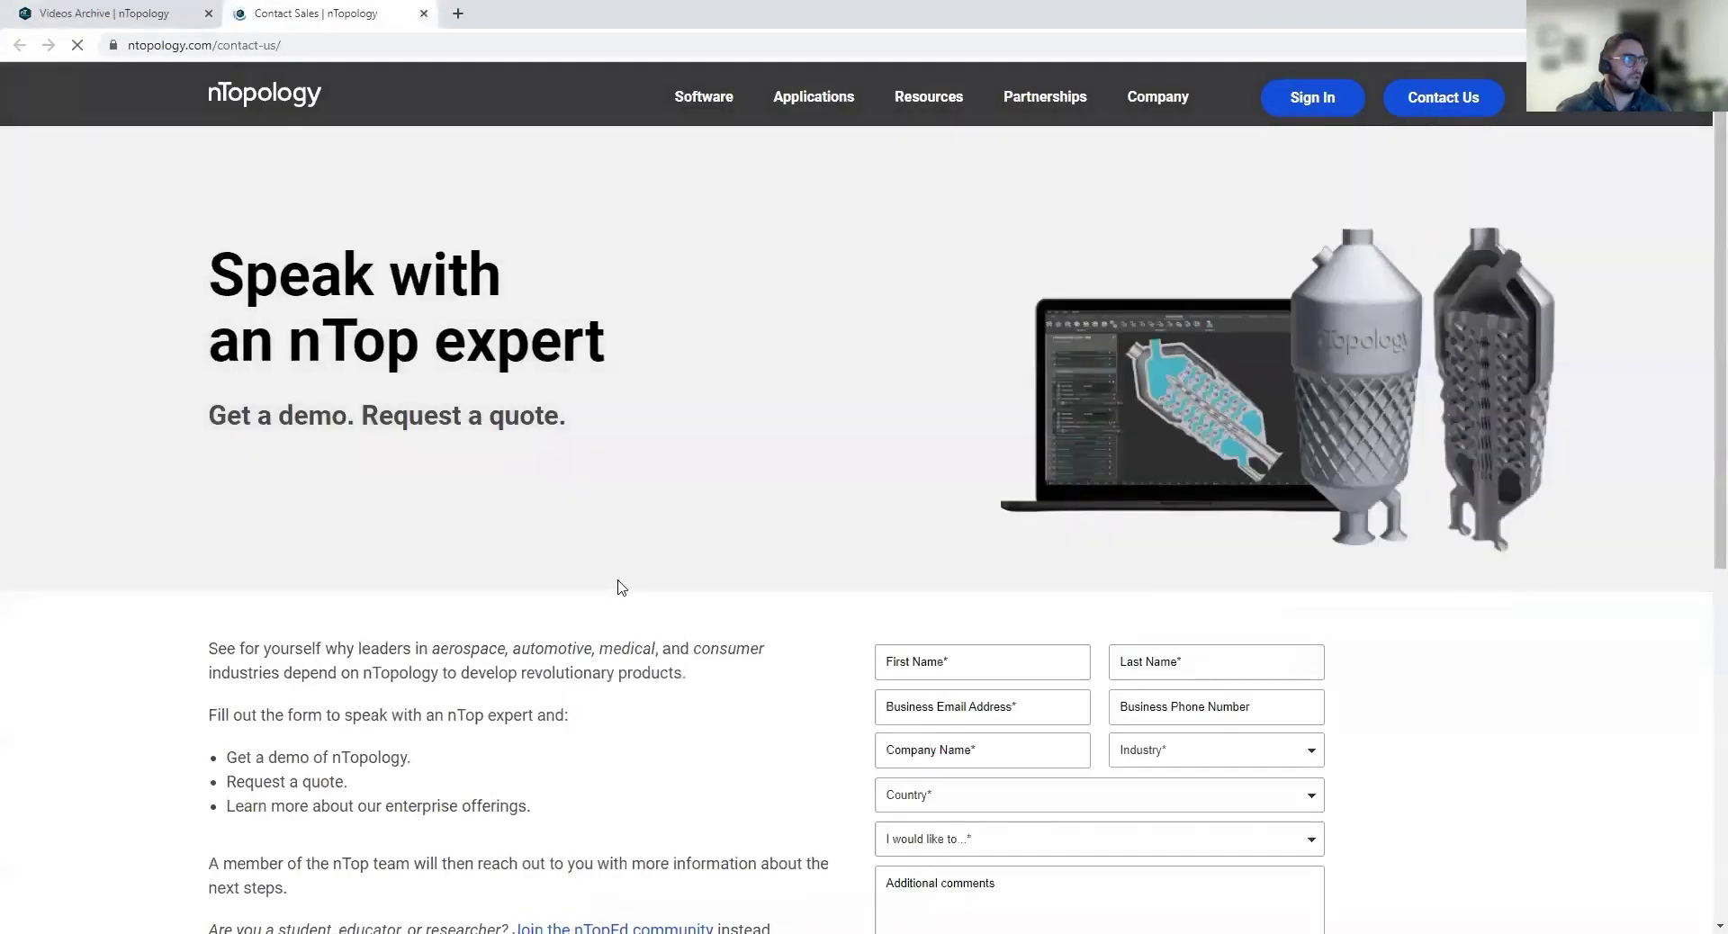
scroll(623, 585, down, 1)
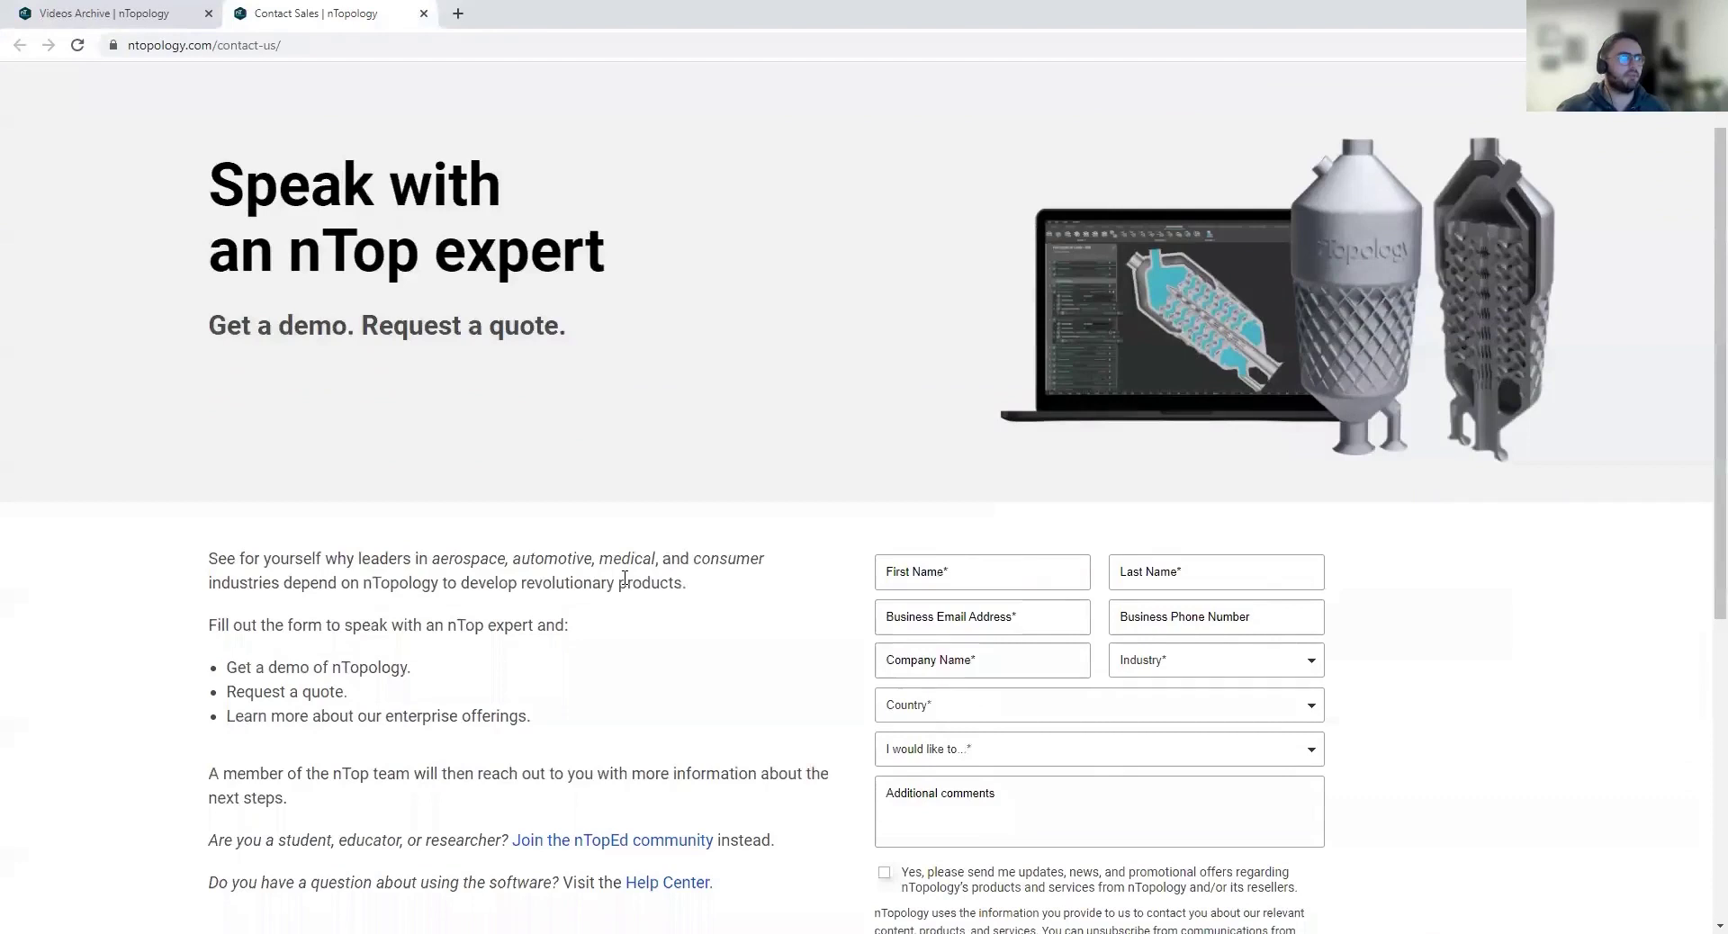